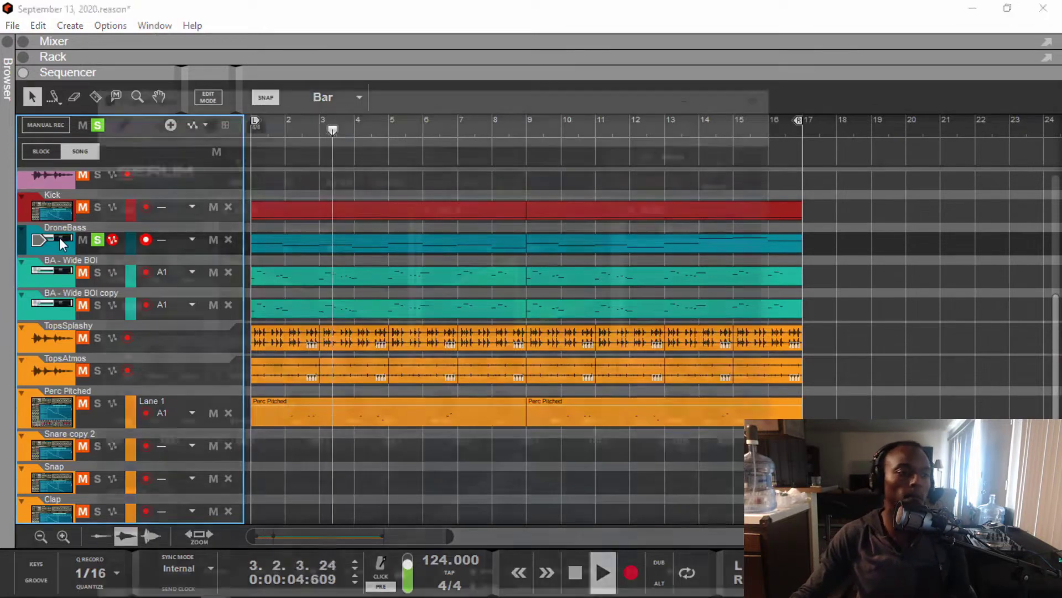
# View the DroneBass track's Serum patch and take the DroneBass track off solo
pyautogui.doubleClick(59, 237)
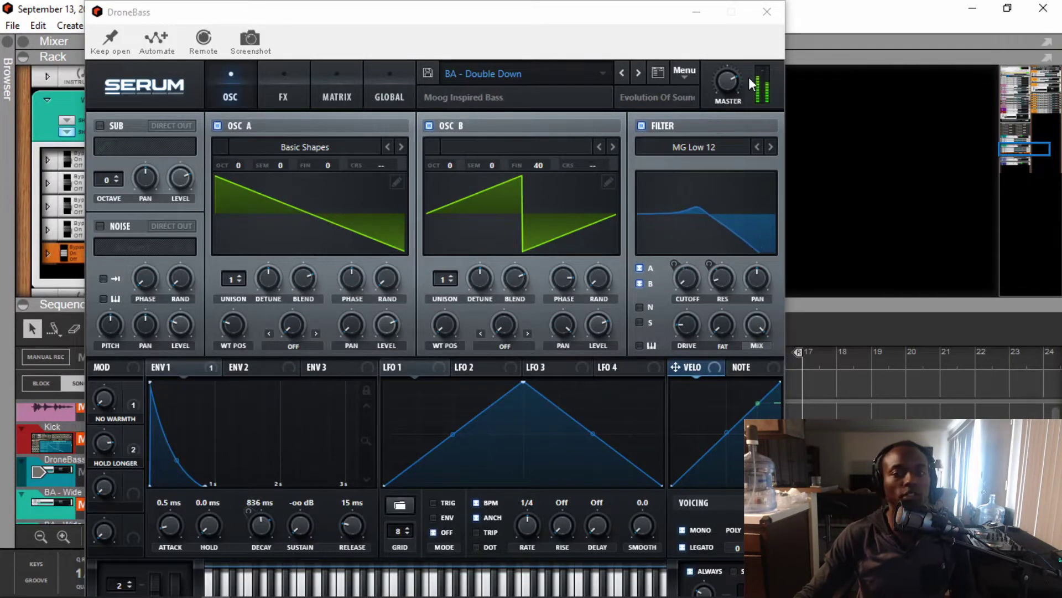
pyautogui.click(766, 20)
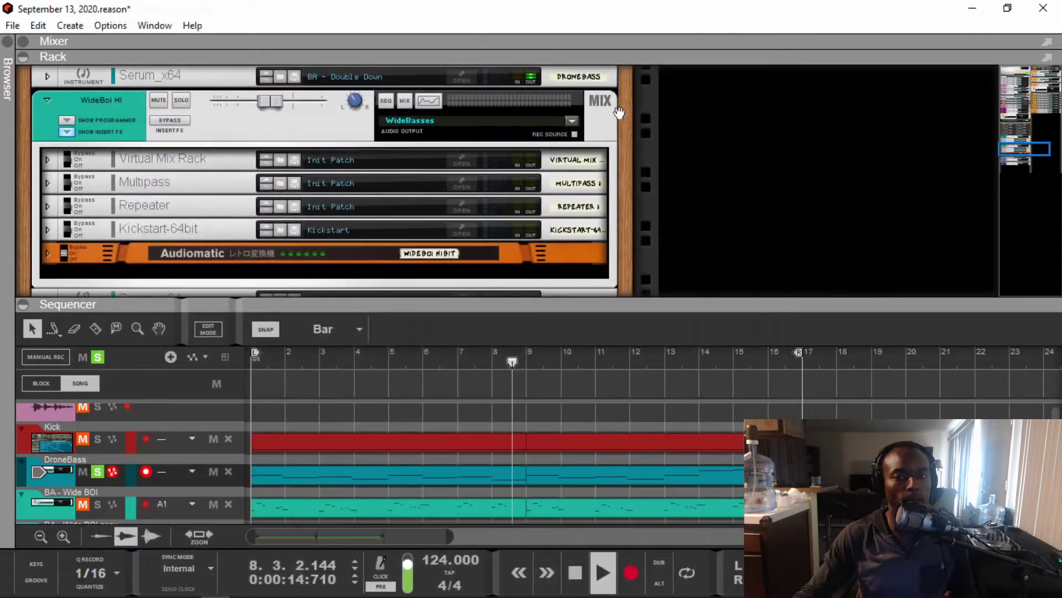
pyautogui.click(97, 472)
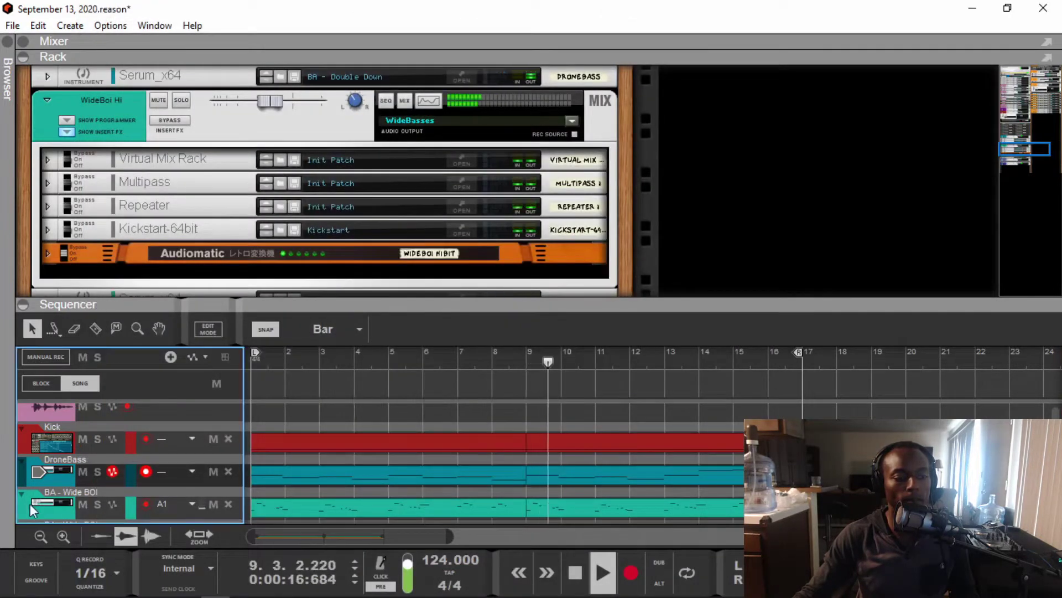
# Play the full arrangement from the start in the enlarged sequencer and enable looping
pyautogui.press('space')
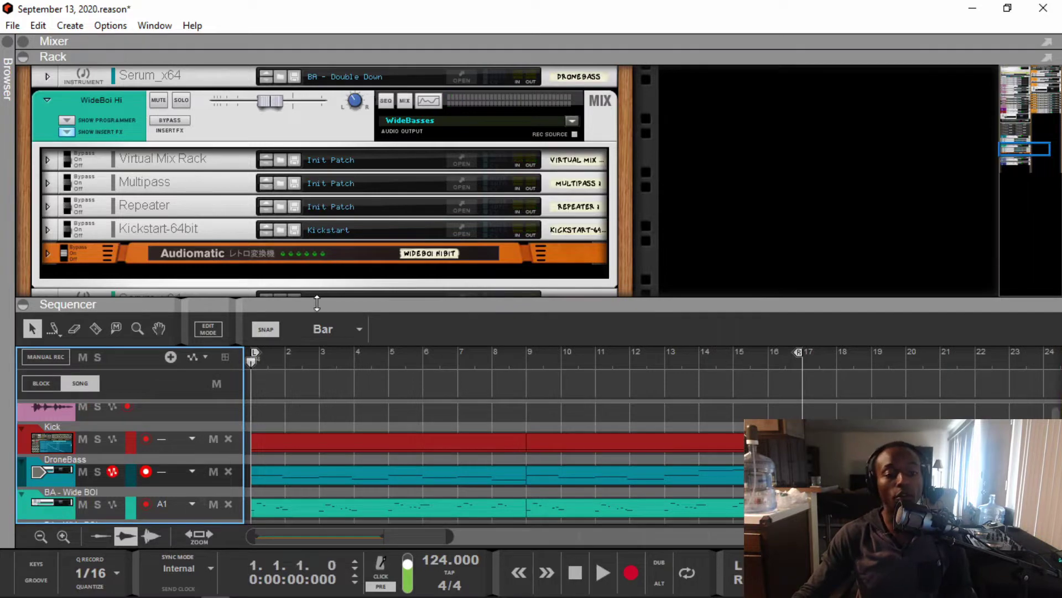
pyautogui.press('space')
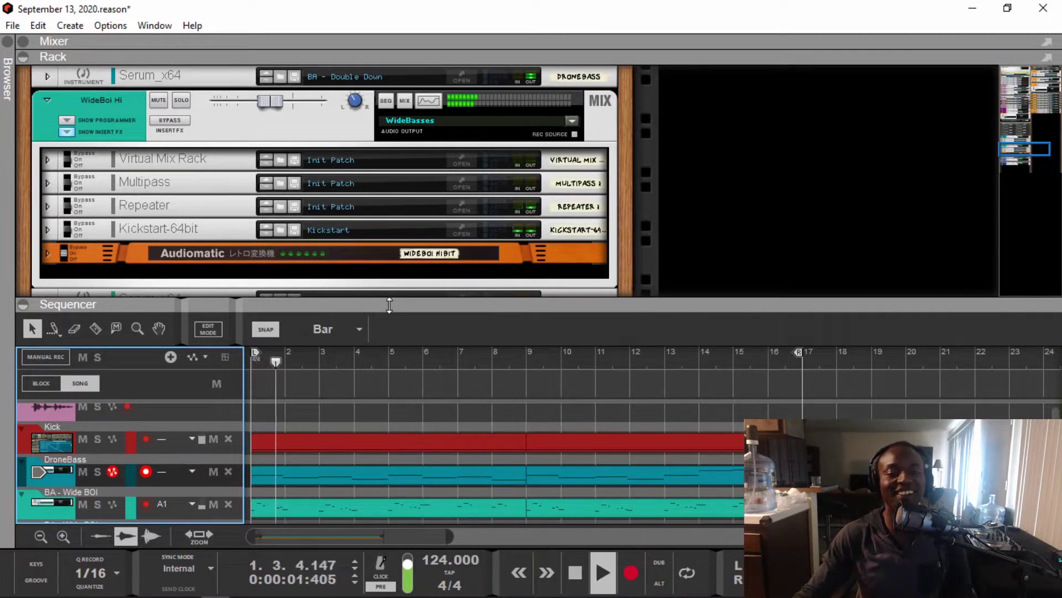
pyautogui.press('F6')
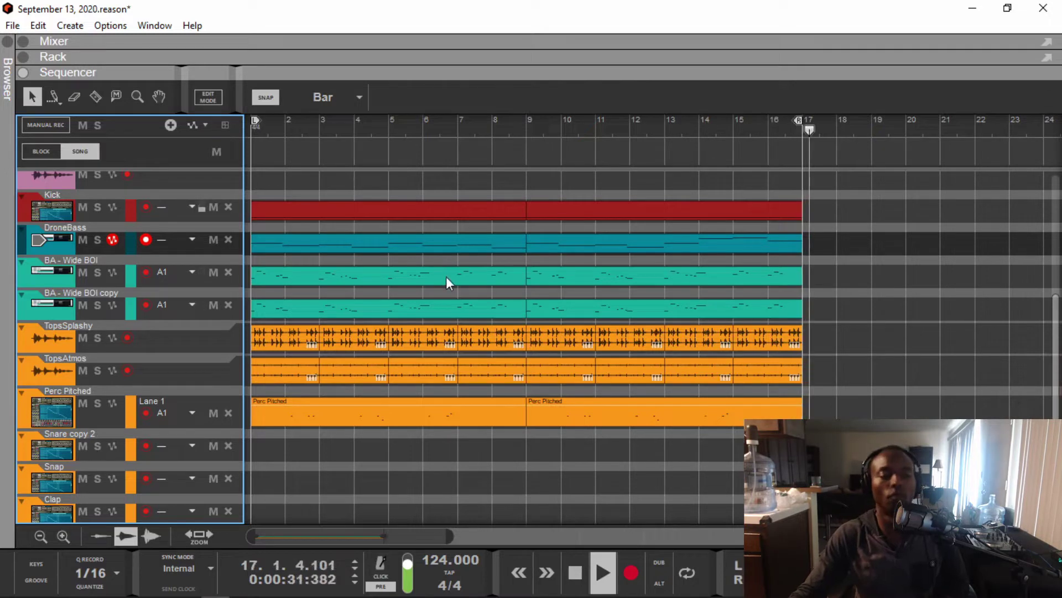
pyautogui.press('space')
pyautogui.press('l')
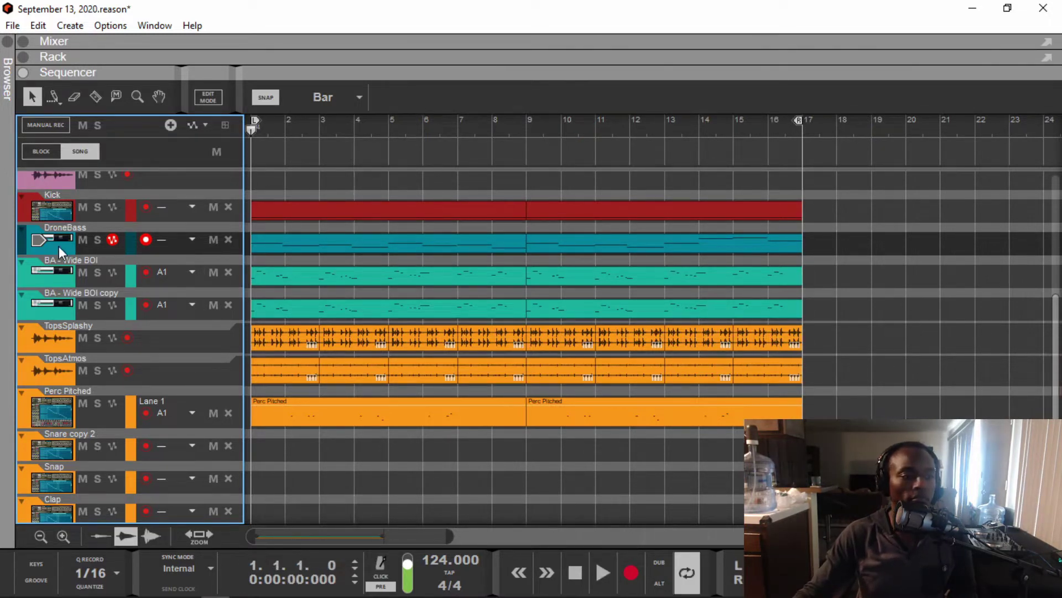
# Solo the BA - Wide BOI track and audition it from the start of the song
pyautogui.click(326, 248)
pyautogui.click(85, 263)
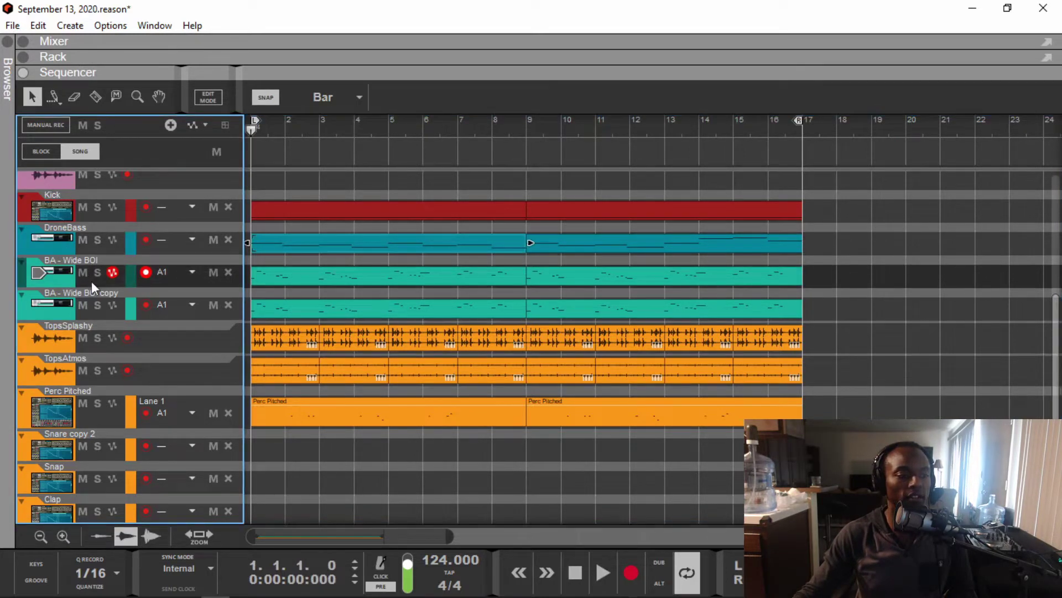
pyautogui.click(99, 273)
pyautogui.press('space')
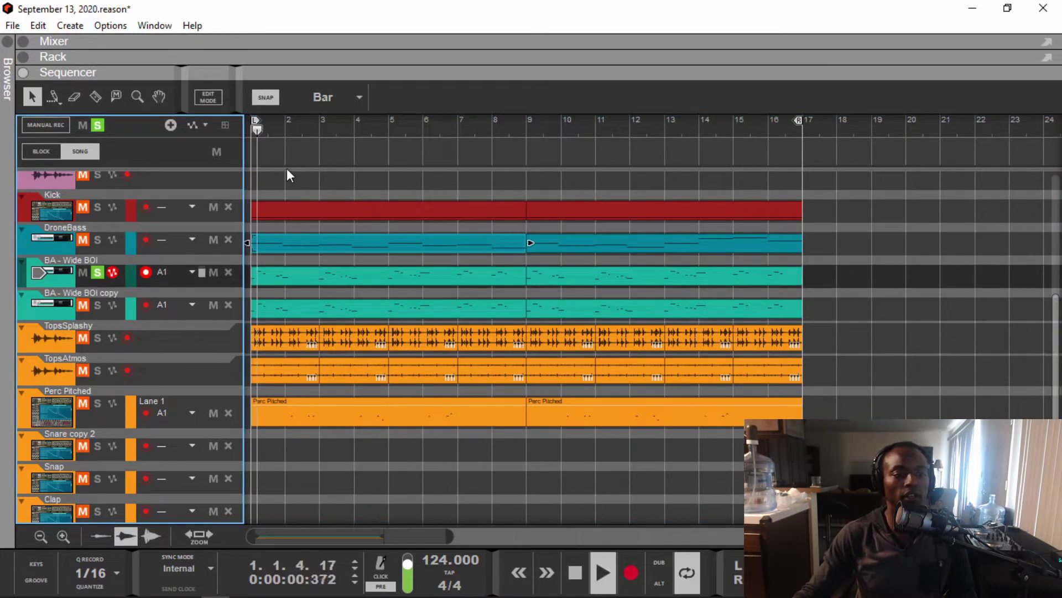
pyautogui.press('space')
pyautogui.press('space')
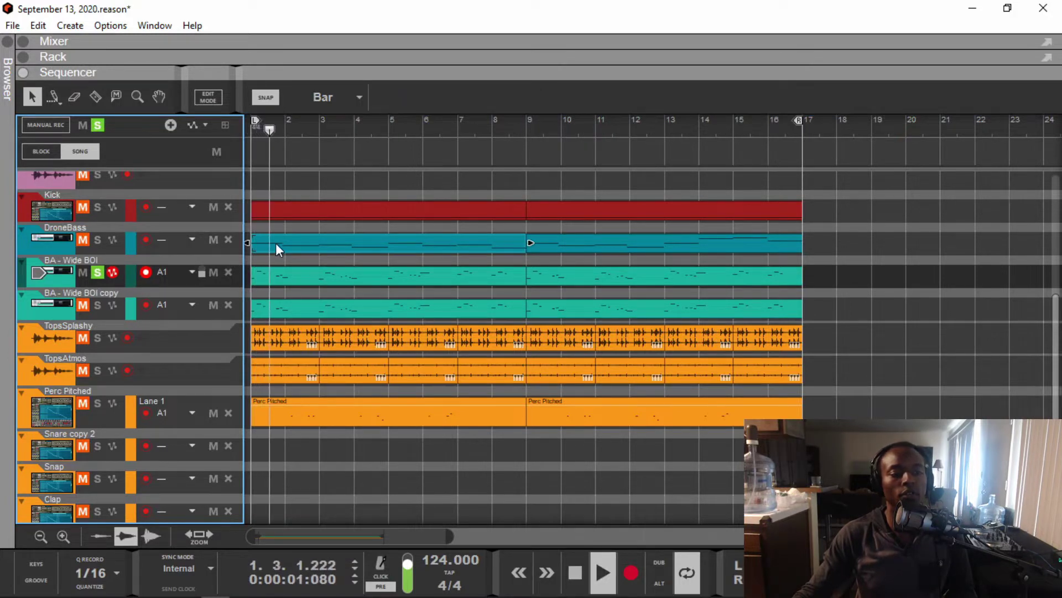
pyautogui.press('space')
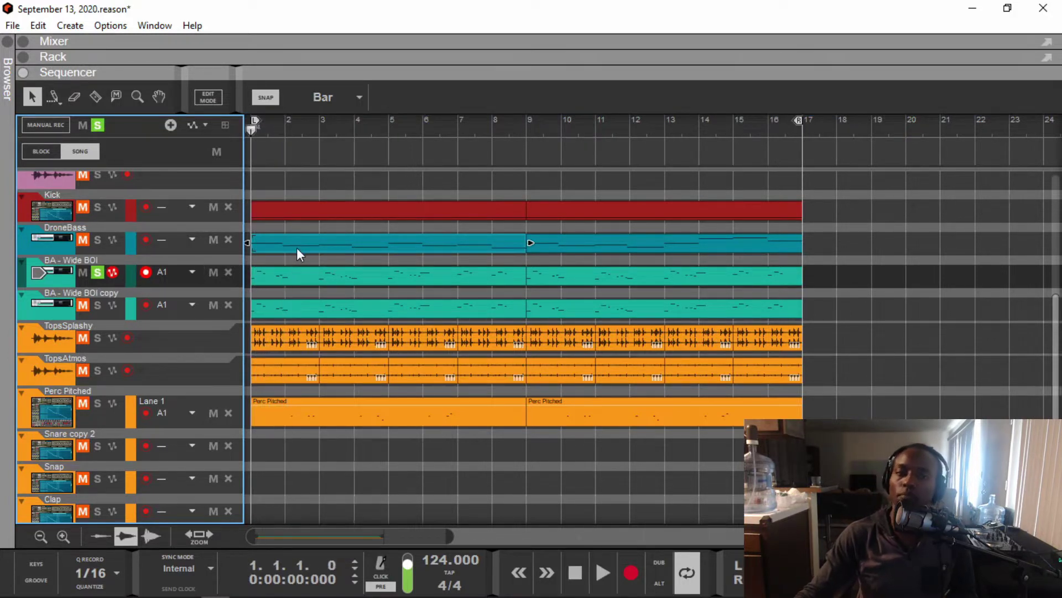
# Switch the solo from BA - Wide BOI to BA - Wide BOI copy and audition the copy
pyautogui.click(98, 272)
pyautogui.click(94, 305)
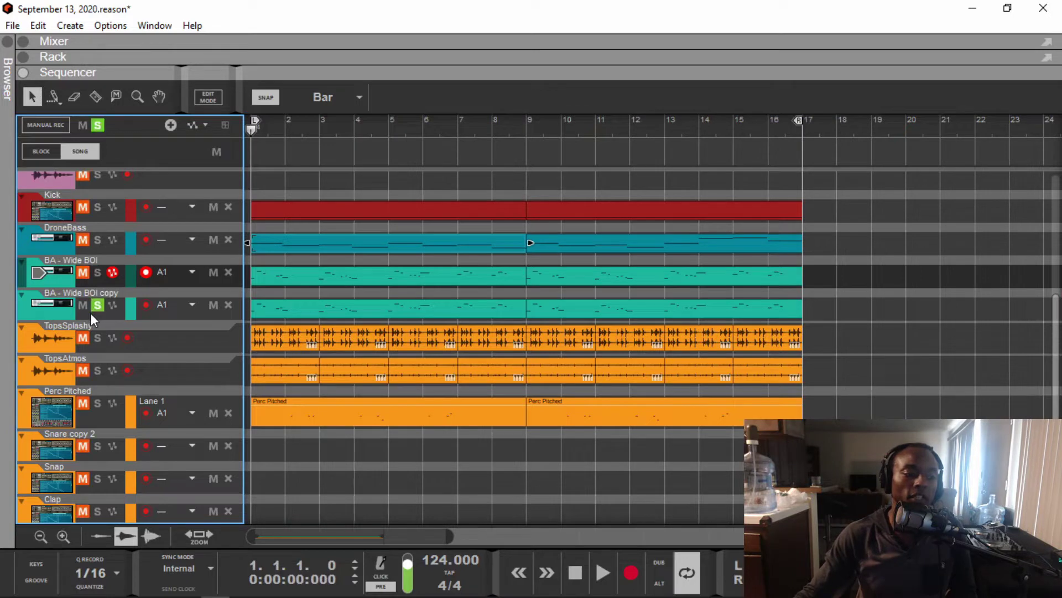
pyautogui.press('space')
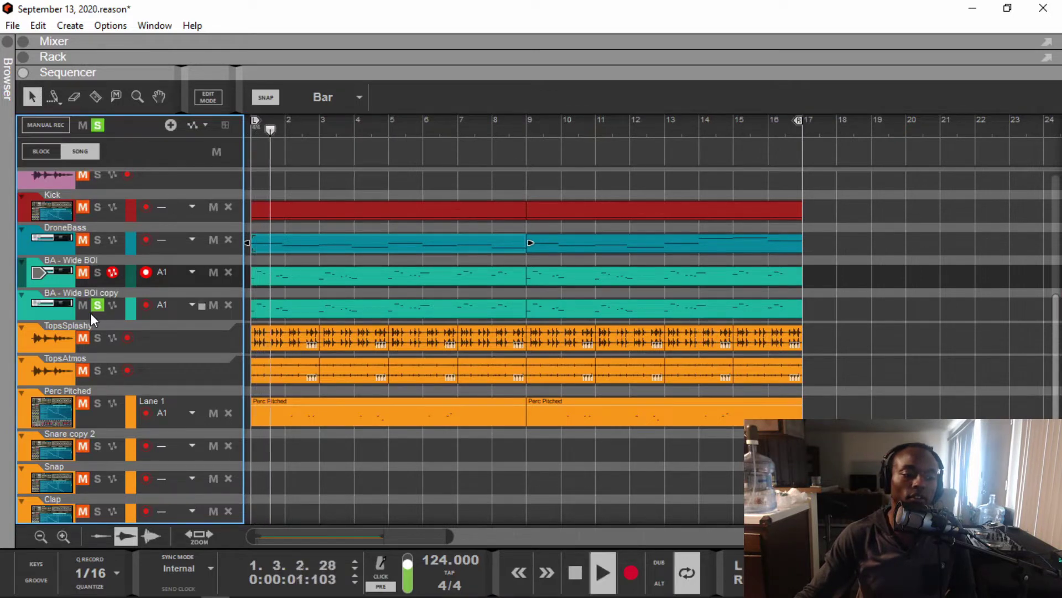
pyautogui.click(53, 304)
pyautogui.press('space')
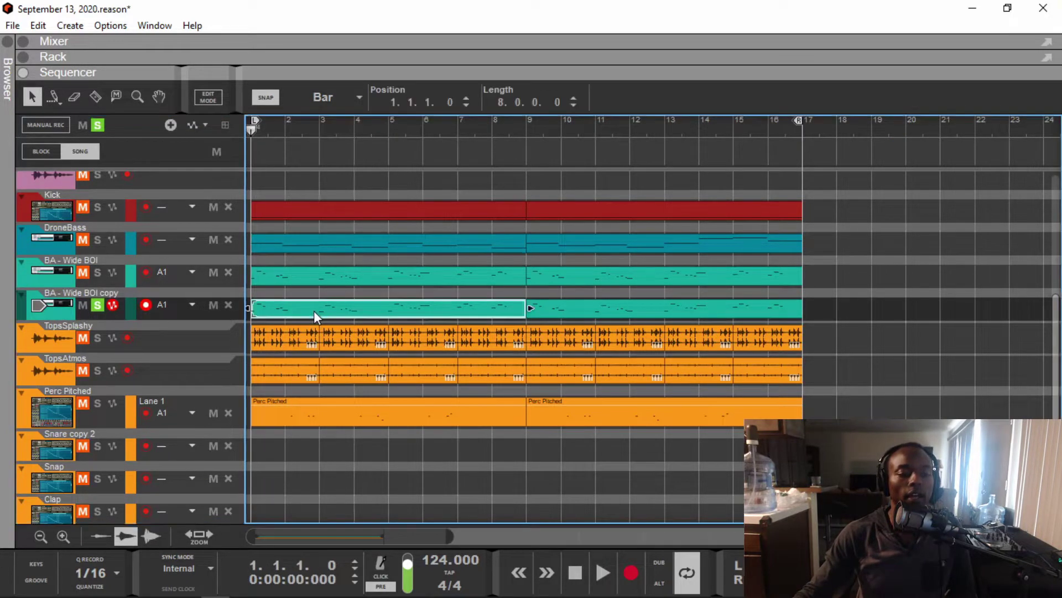
# Open the first BA - Wide BOI copy clip's notes, compare its opening F#2 and C#1 notes, and play the pattern
pyautogui.doubleClick(314, 310)
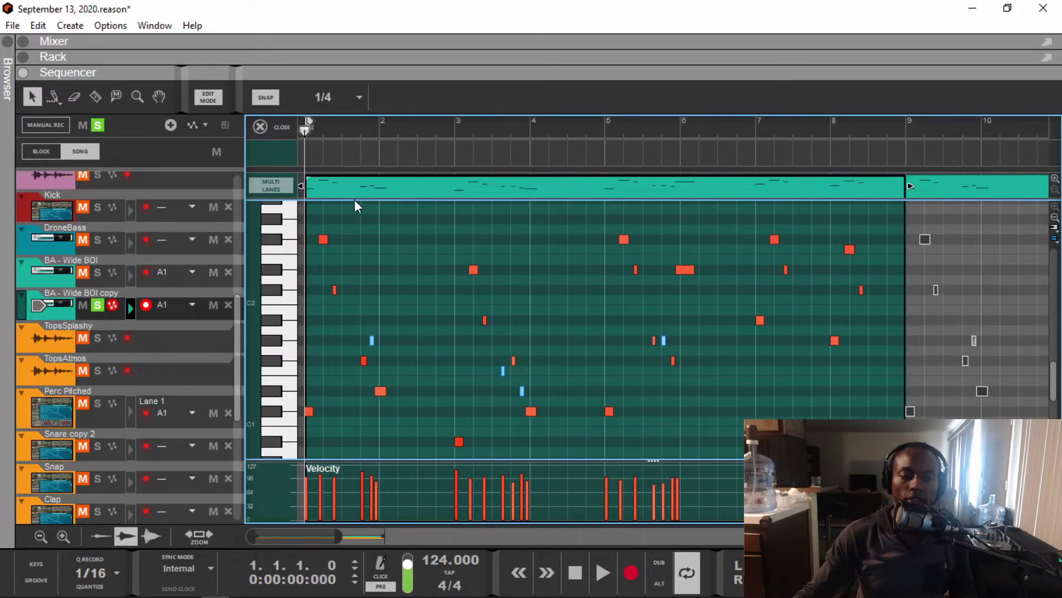
pyautogui.click(324, 239)
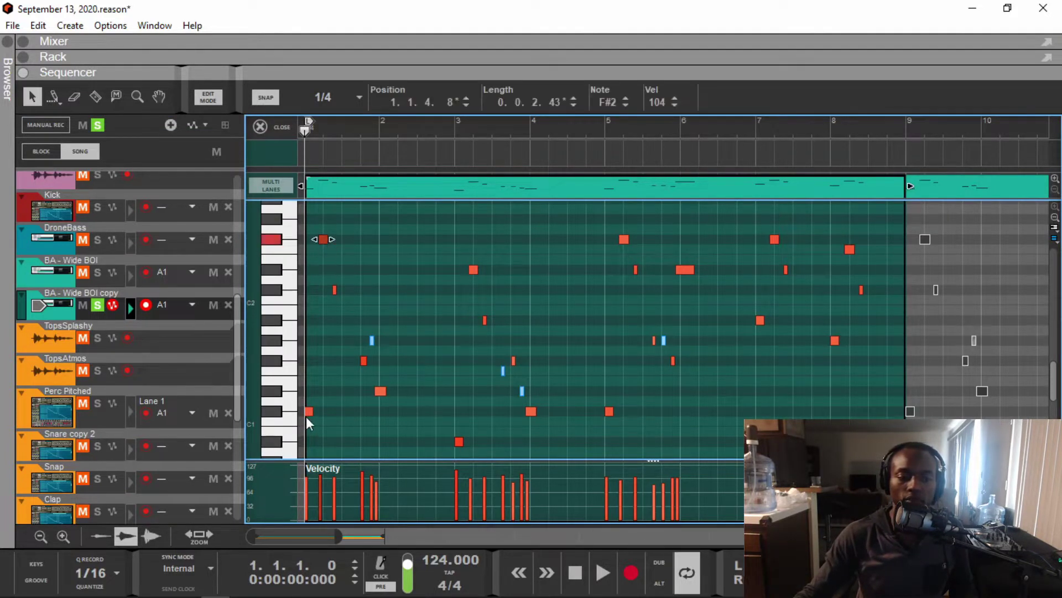
pyautogui.click(311, 412)
pyautogui.click(324, 240)
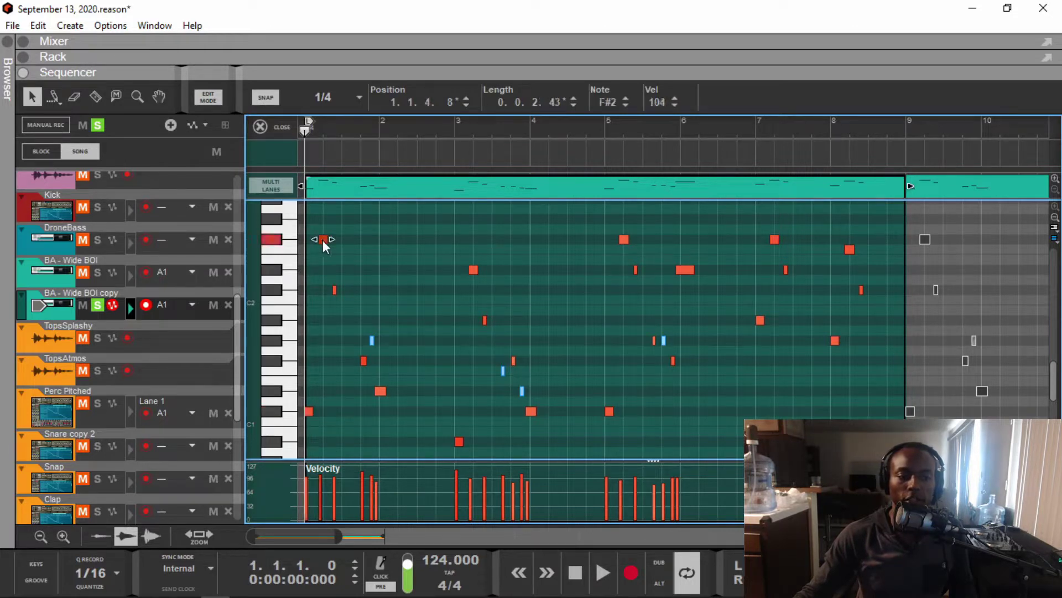
pyautogui.click(310, 412)
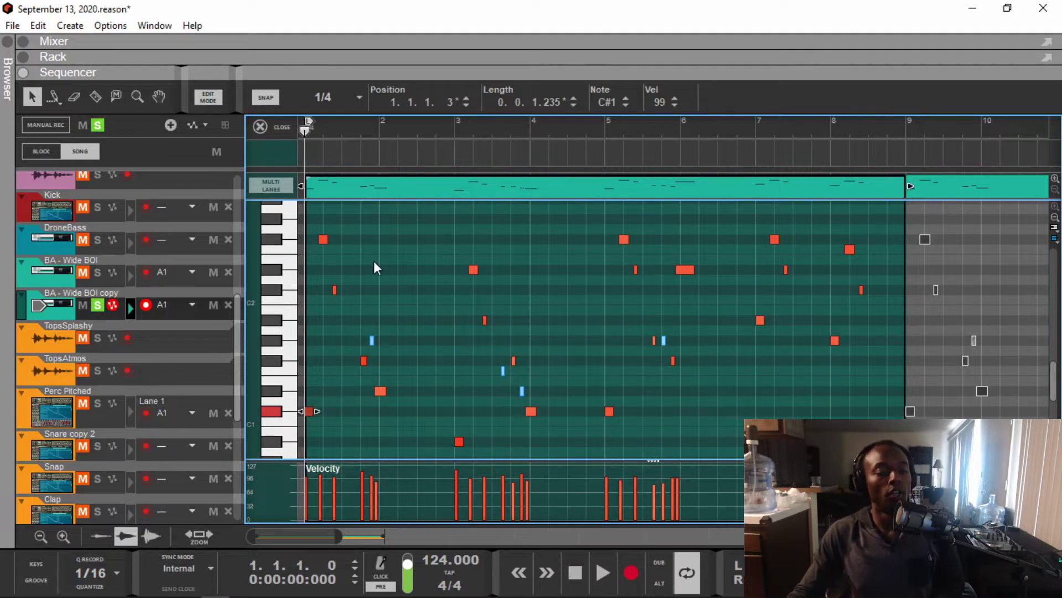
pyautogui.press('space')
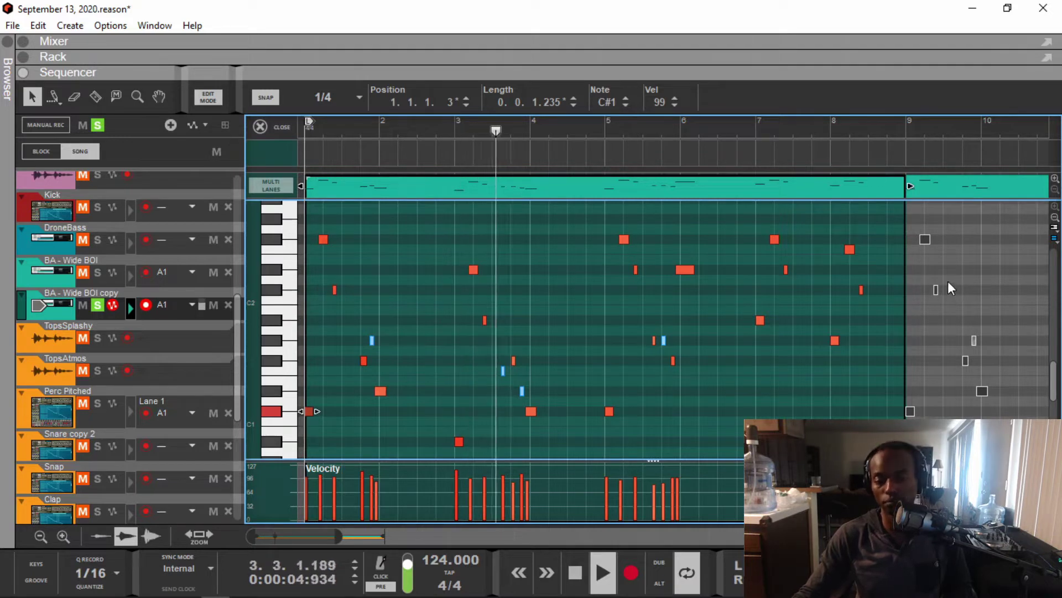
pyautogui.press('space')
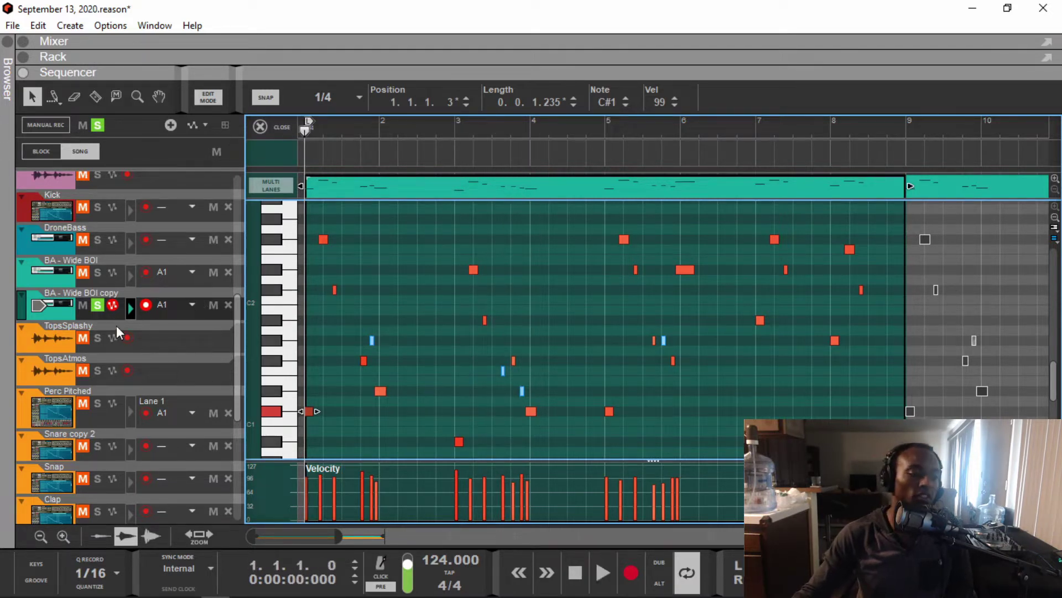
# Solo BA - Wide BOI alongside its copy and play both bass layers together
pyautogui.click(93, 275)
pyautogui.press('space')
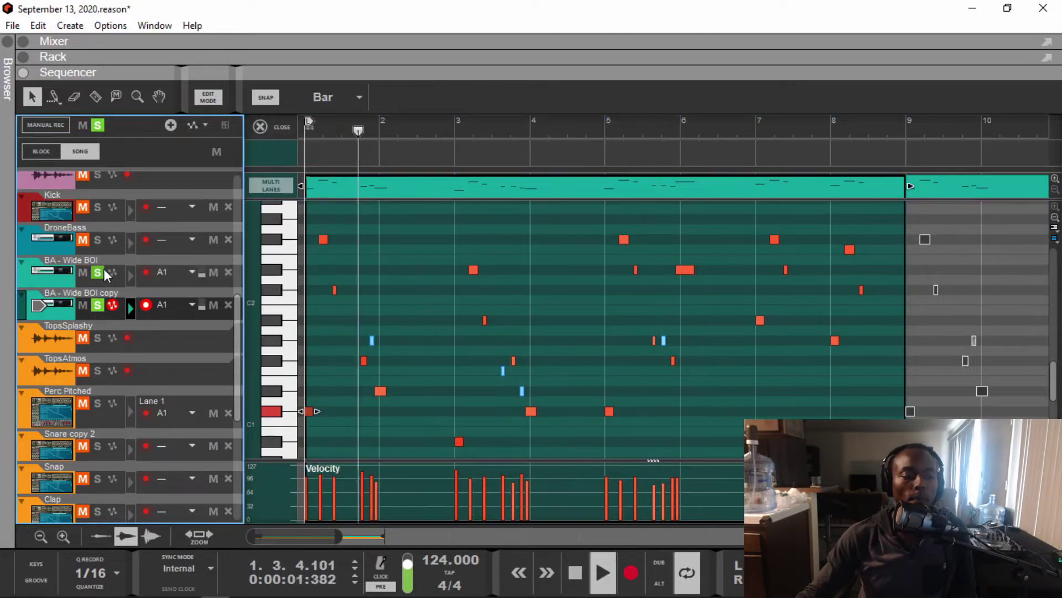
pyautogui.press('space')
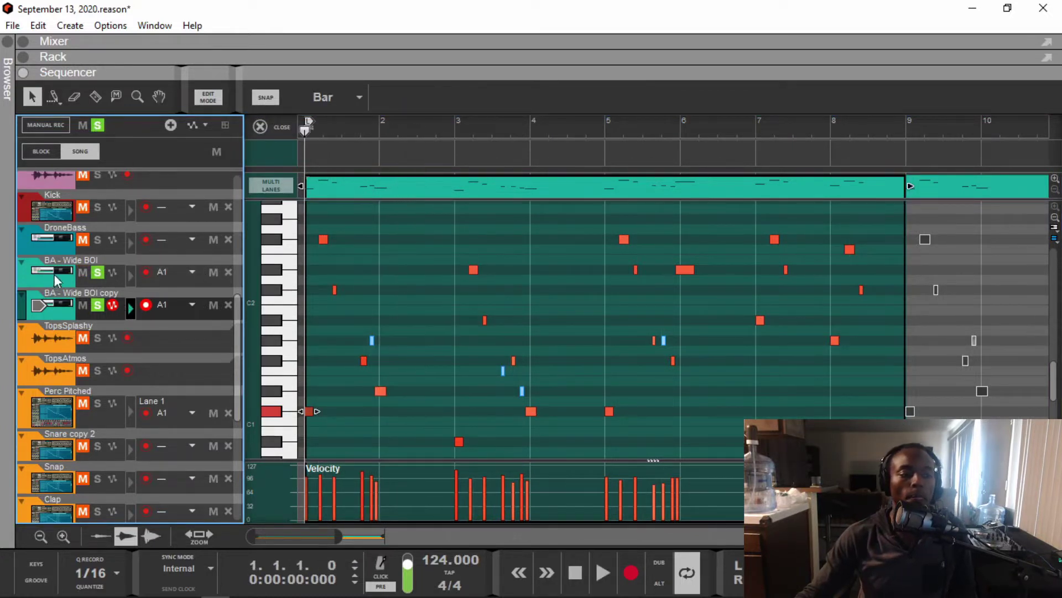
# Examine BA - Wide BOI's Serum patch and the Virtual Mix Rack modules inserted on the WideBoi Hi channel
pyautogui.doubleClick(70, 277)
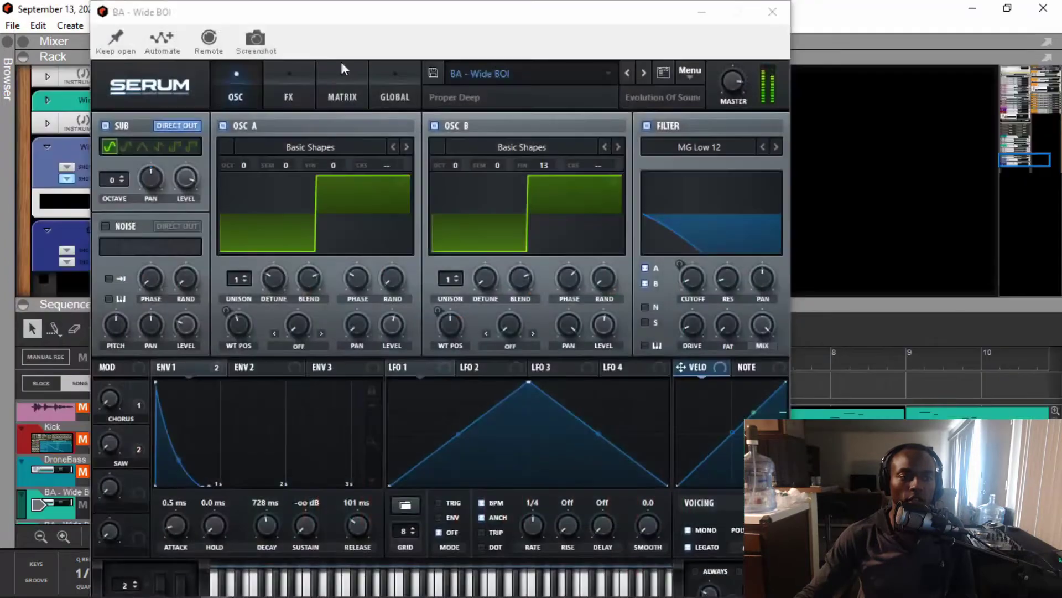
pyautogui.click(772, 11)
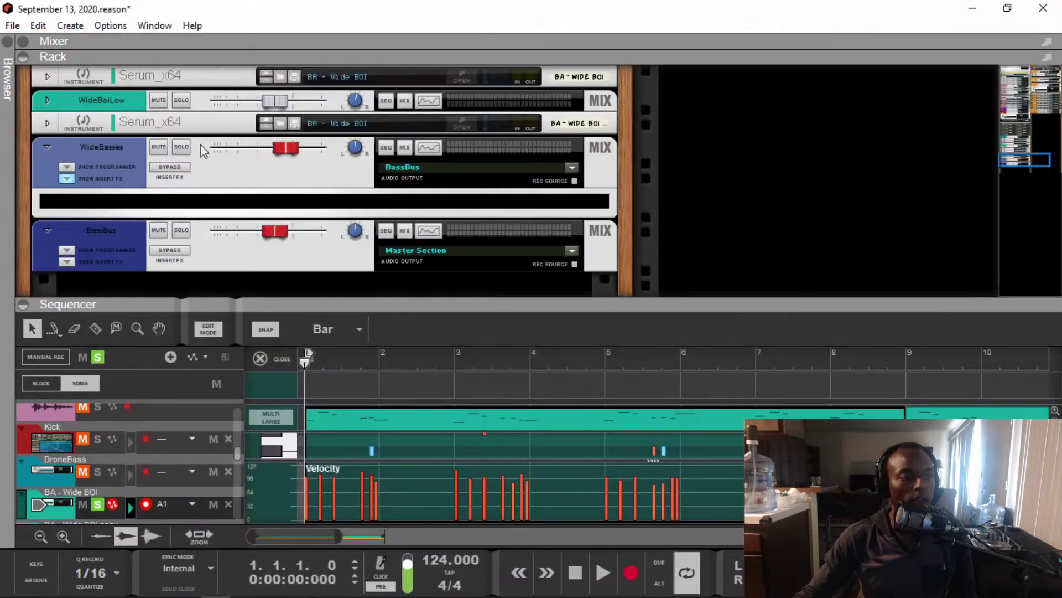
pyautogui.scroll(3, 180, 151)
pyautogui.scroll(3, 176, 154)
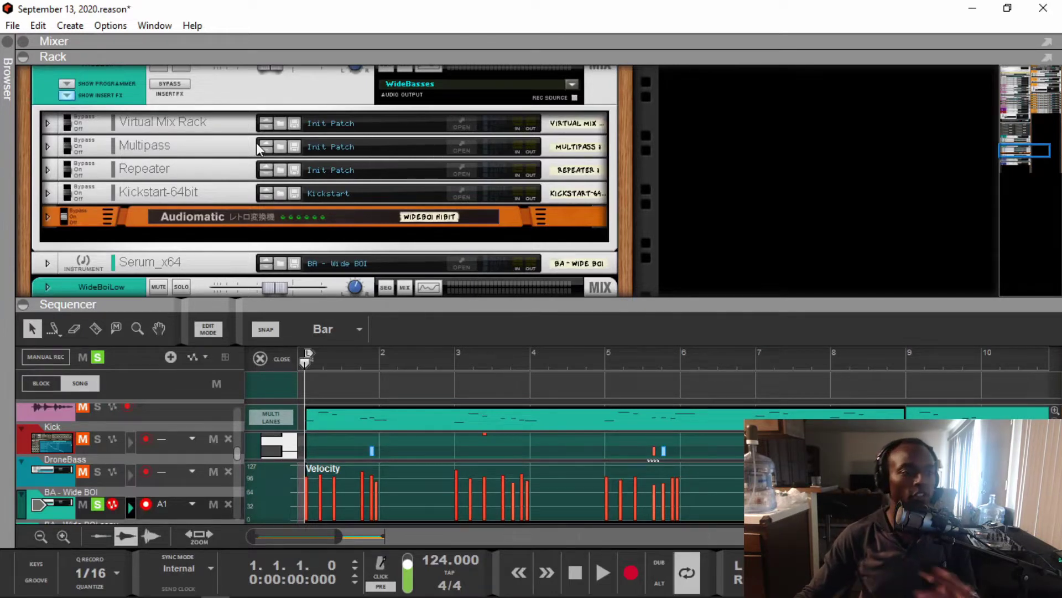
pyautogui.click(463, 125)
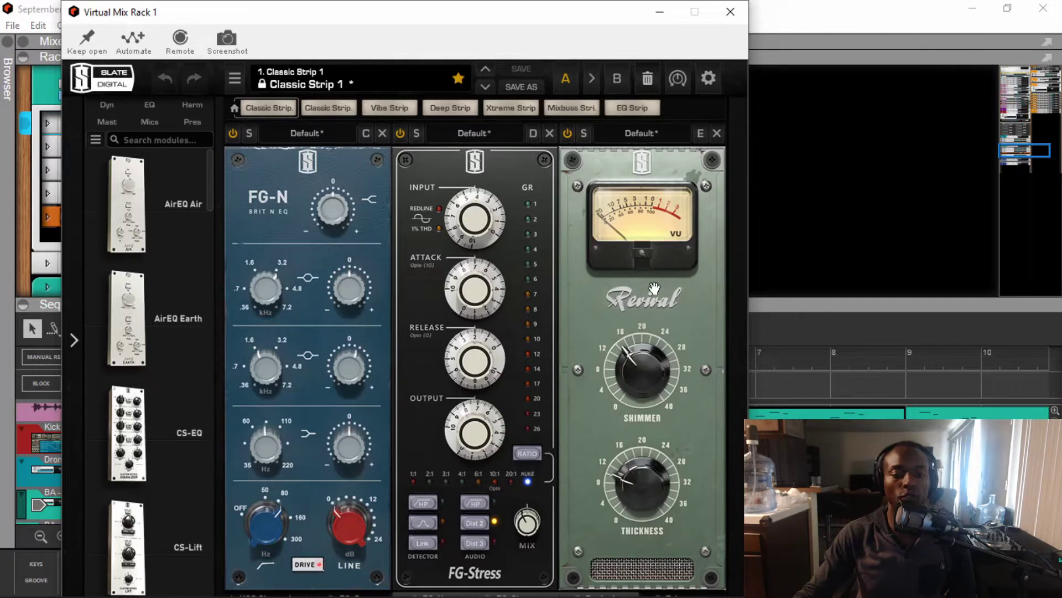
pyautogui.click(291, 595)
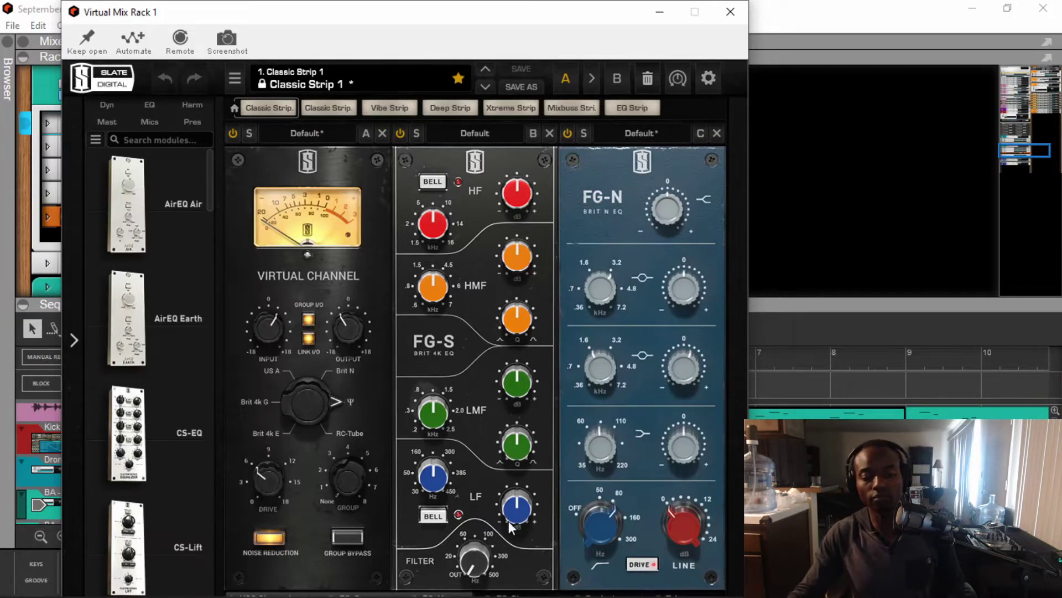
pyautogui.click(655, 595)
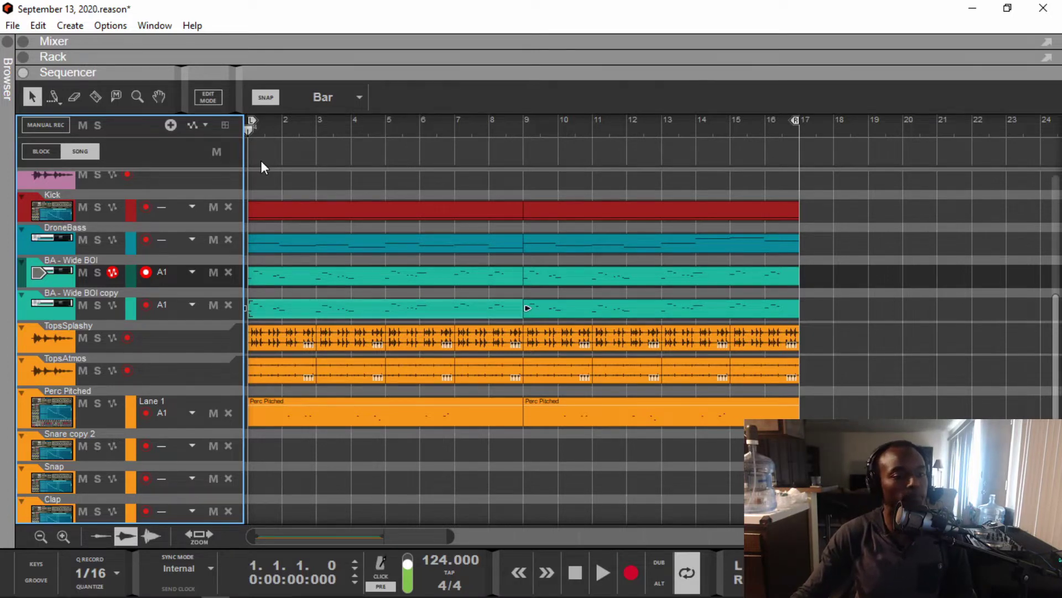
# Play the full arrangement from the start with no tracks soloed
pyautogui.press('space')
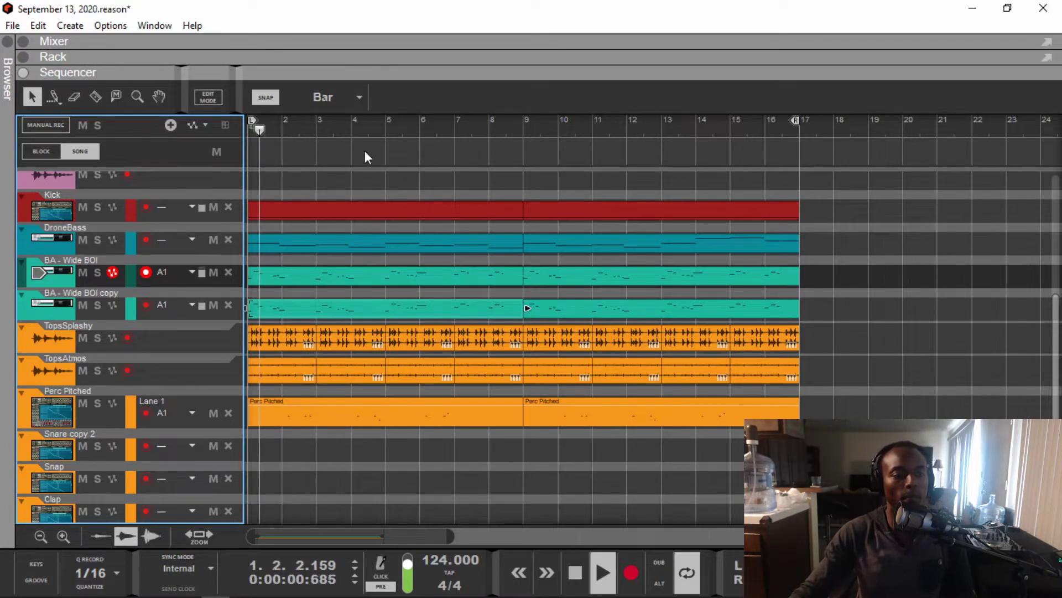
pyautogui.press('space')
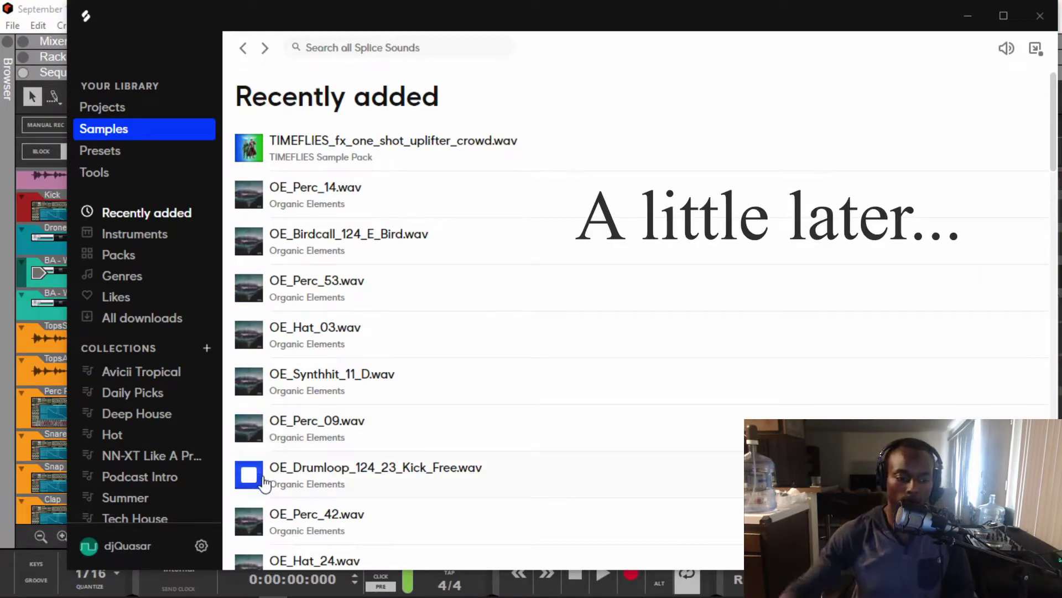
# Switch to Splice and audition the recently added Organic Elements drum and percussion samples
pyautogui.press('Down')
pyautogui.press('Down')
pyautogui.press('Down')
pyautogui.press('Down')
pyautogui.press('Down')
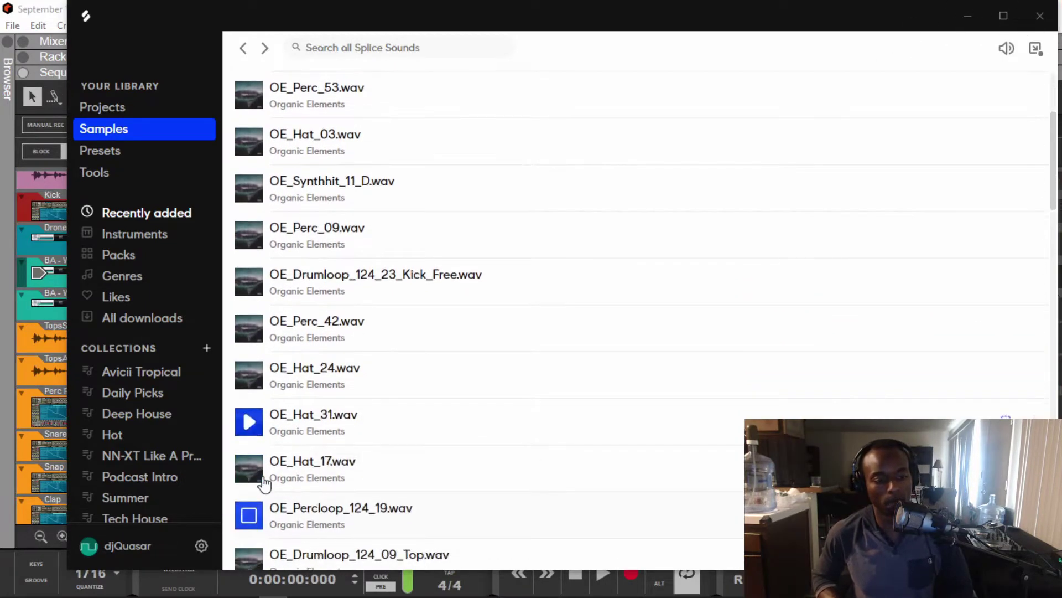
pyautogui.scroll(1, 263, 476)
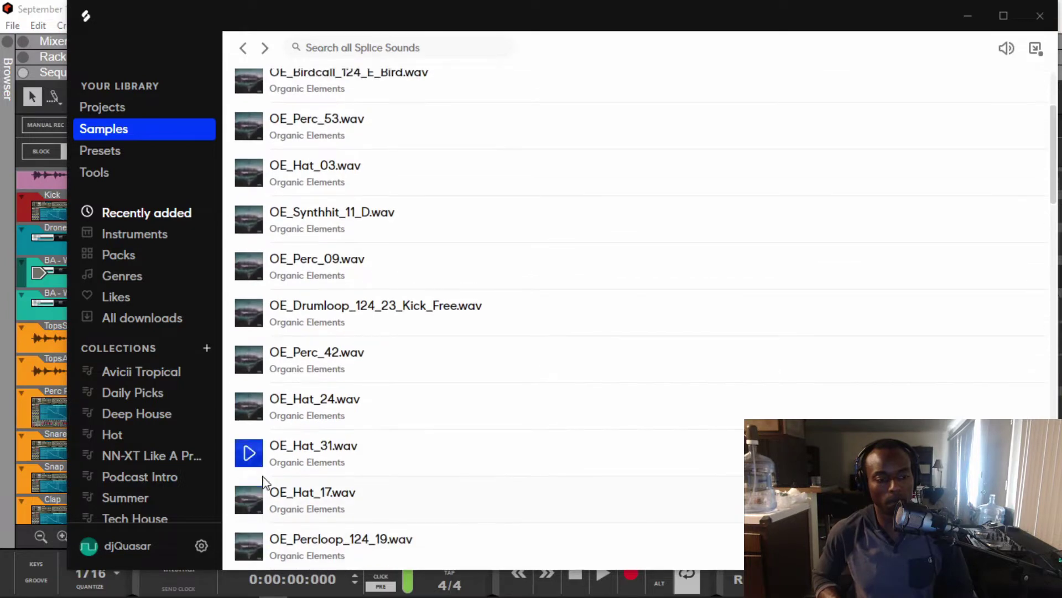
pyautogui.scroll(-4, 261, 387)
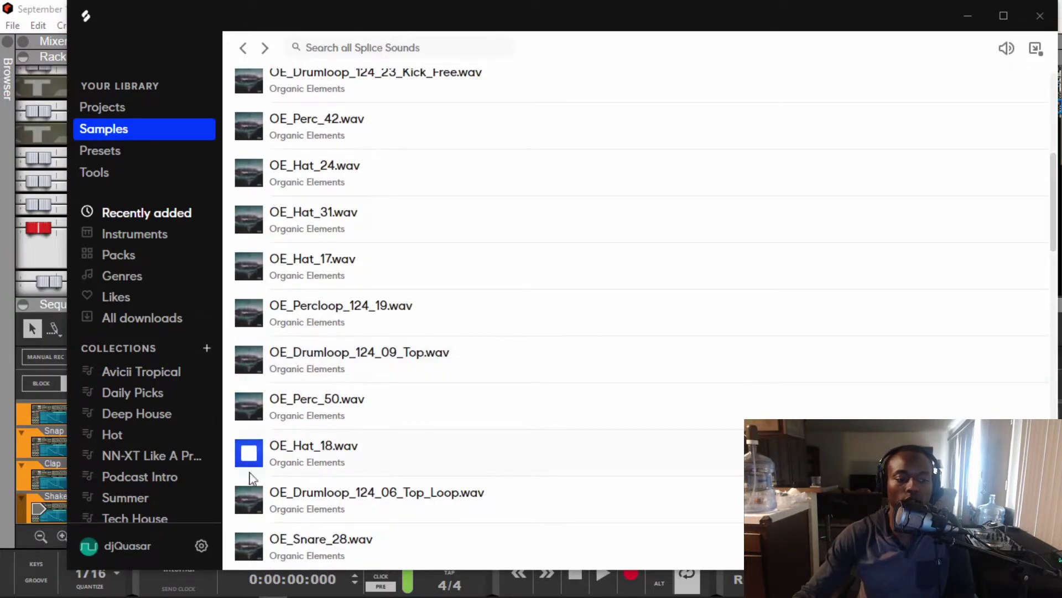
pyautogui.click(248, 498)
pyautogui.scroll(-5, 257, 548)
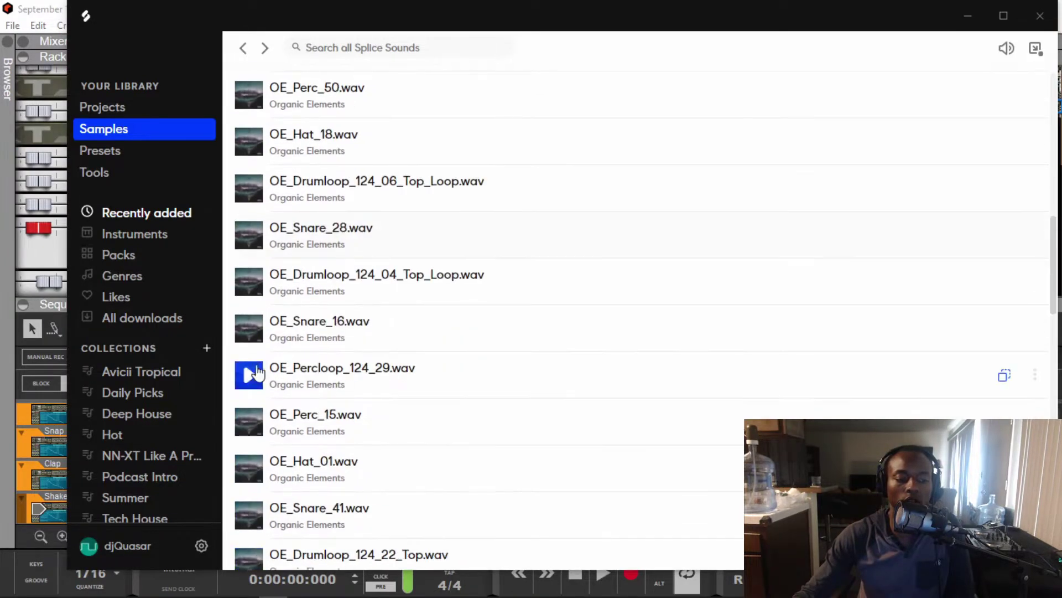
# Preview the OE_Snare_45 sample, place it on its own audio track at bar 2 in Reason, and start playback
pyautogui.scroll(-6, 249, 372)
pyautogui.click(249, 421)
pyautogui.moveTo(249, 422); pyautogui.dragTo(389, 438)
pyautogui.press('space')
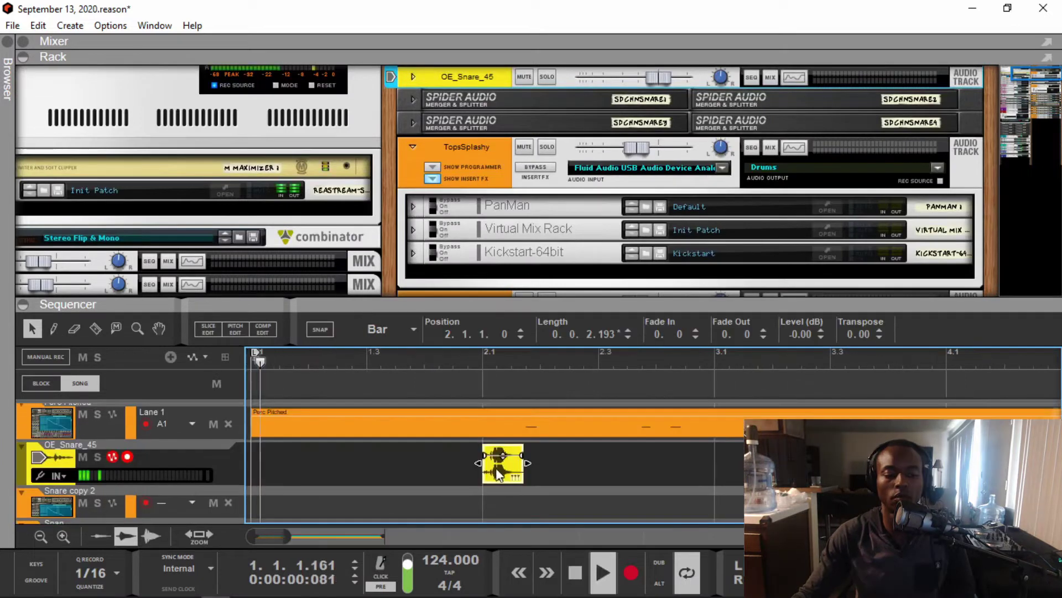
# Move the OE_Snare_45 clip from bar 2 to position 1.1.4.119, just before beat 1.2, and play it from the start
pyautogui.press('space')
pyautogui.moveTo(496, 472); pyautogui.dragTo(312, 464)
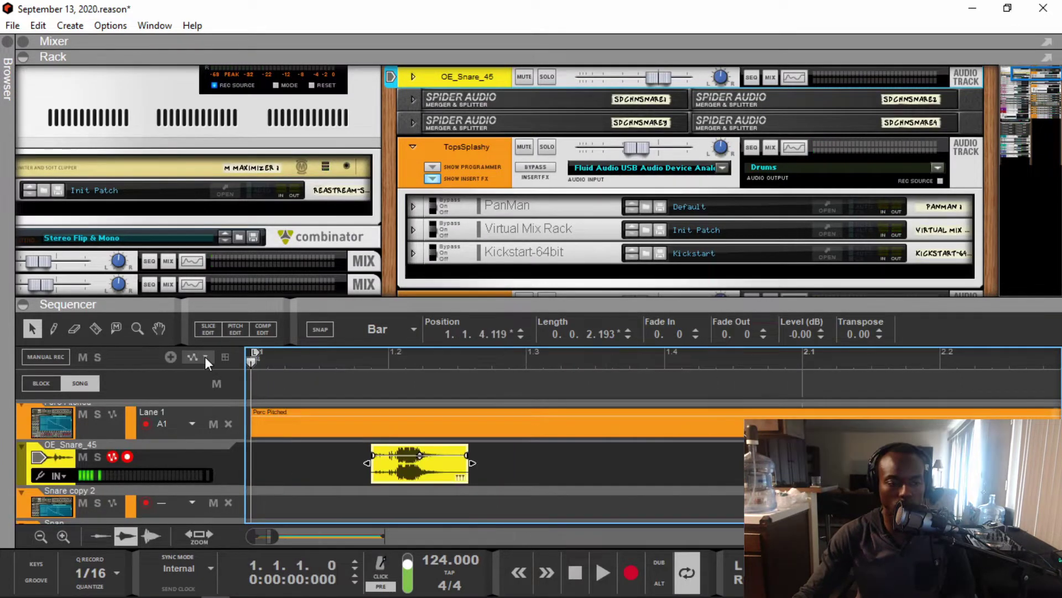
pyautogui.press('space')
pyautogui.press('space')
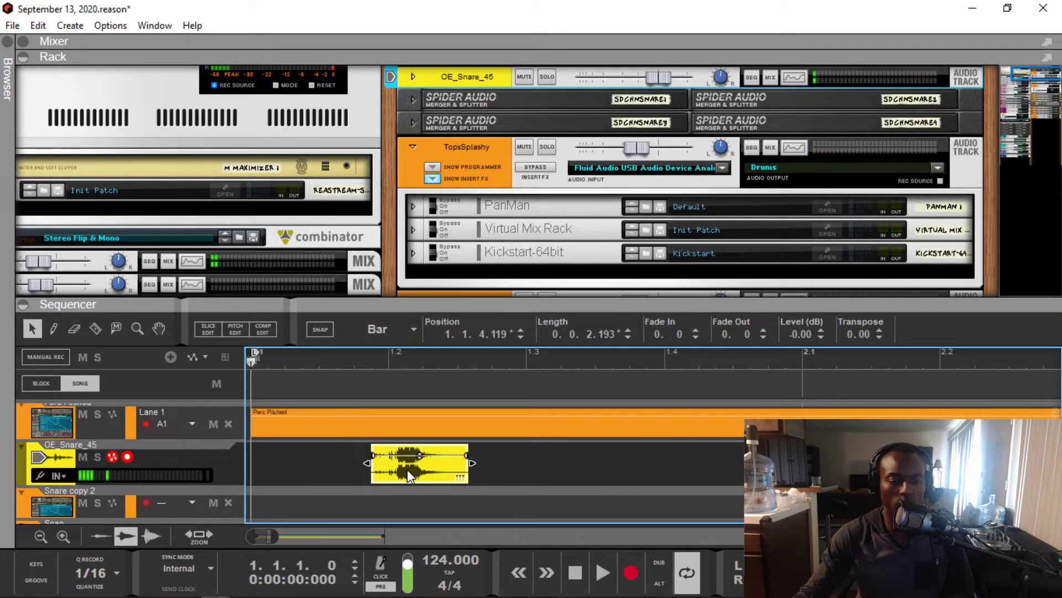
pyautogui.scroll(2, 411, 453)
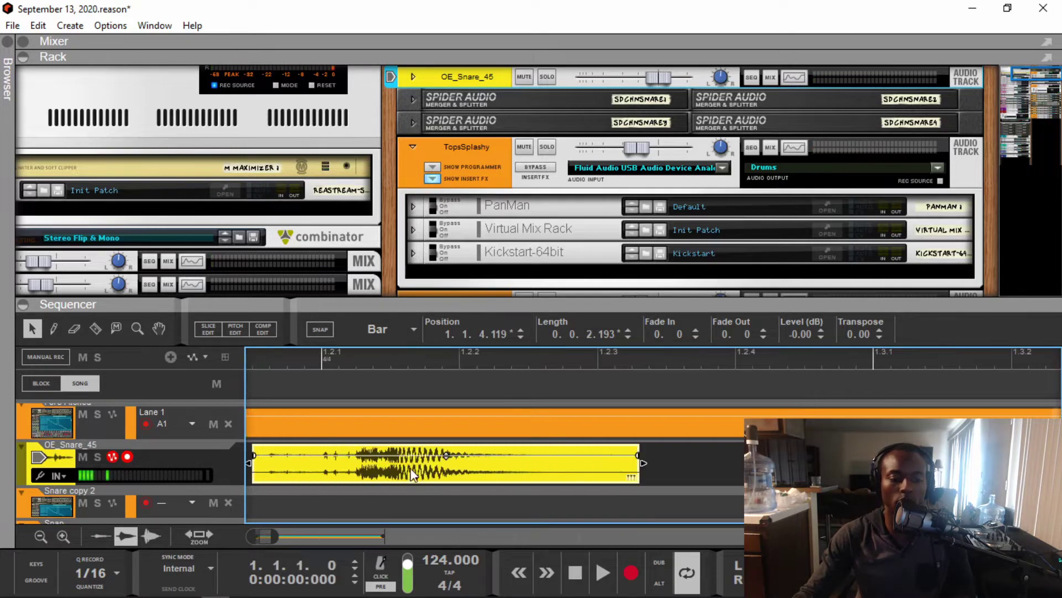
pyautogui.press('space')
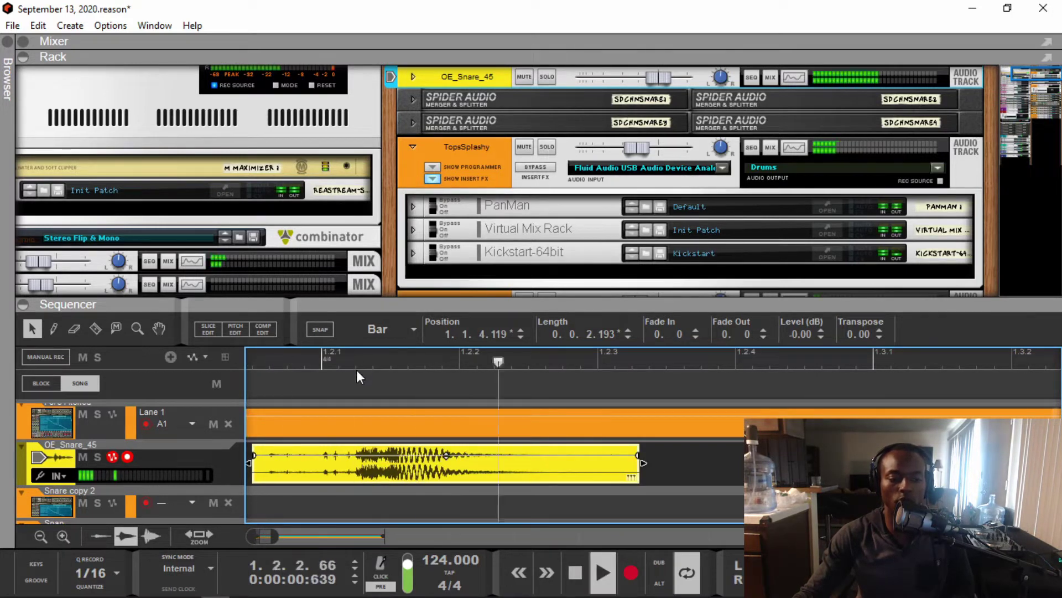
pyautogui.press('space')
pyautogui.press('space')
pyautogui.press('space')
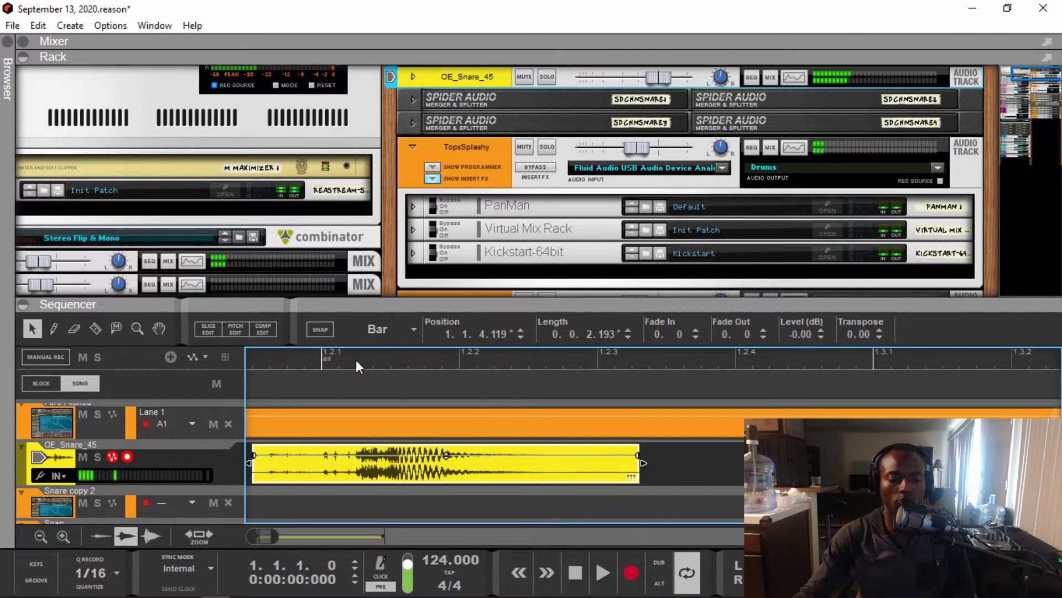
# Place the playhead at beat 1.2 and shift the snare clip to 1.1.4.57 so its hit aligns, checking with playback
pyautogui.moveTo(309, 358); pyautogui.dragTo(321, 359)
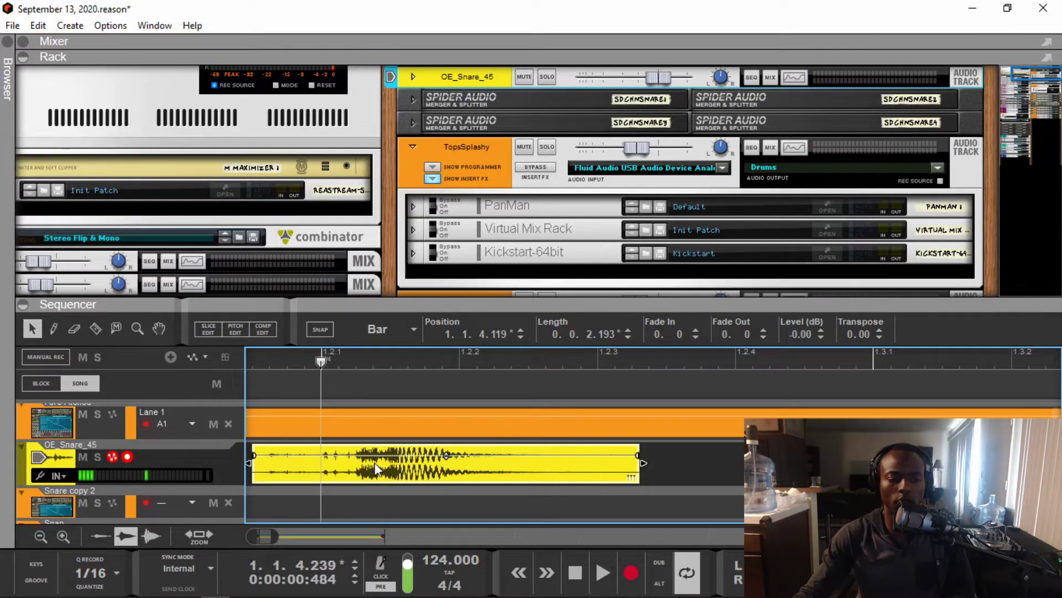
pyautogui.moveTo(377, 462); pyautogui.dragTo(343, 456)
pyautogui.press('space')
pyautogui.press('space')
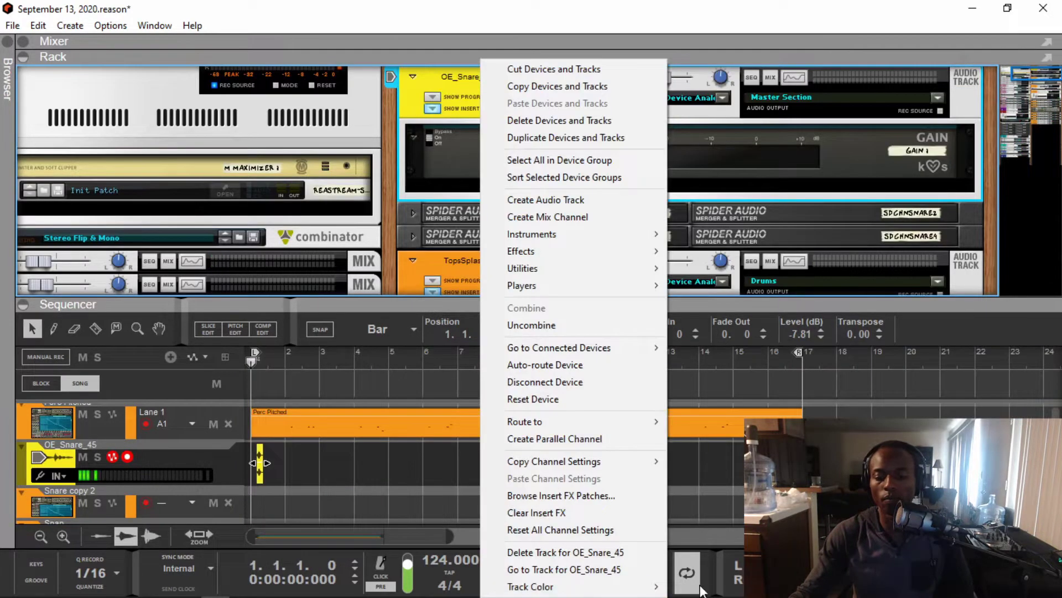
# Color the OE_Snare_45 track Graphite and reduce its loudness with the channel fader and the Gain insert at about -9.38 dB
pyautogui.moveTo(609, 586)
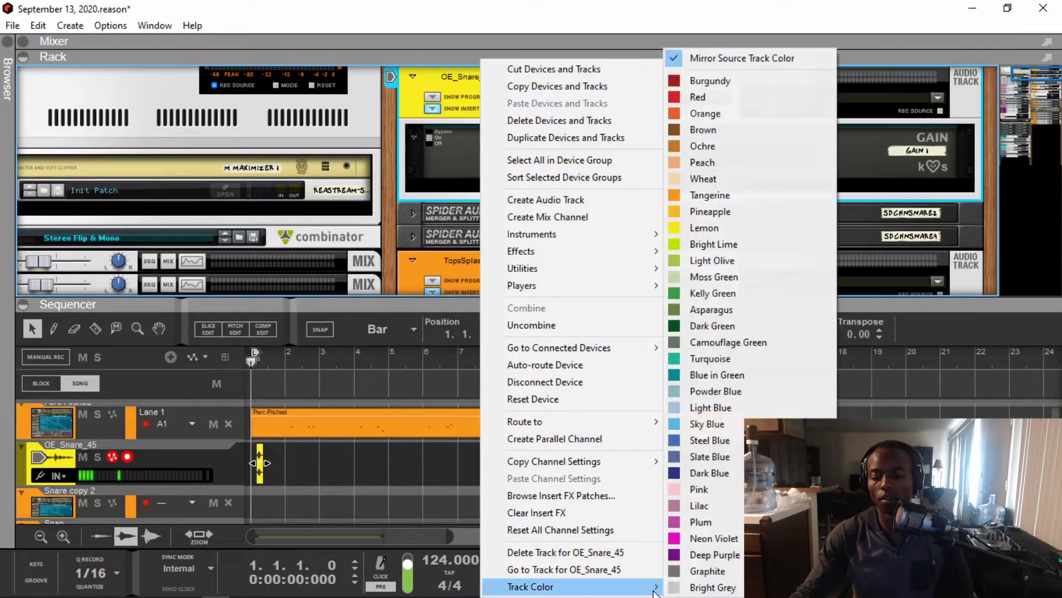
pyautogui.click(725, 569)
pyautogui.moveTo(528, 160); pyautogui.dragTo(525, 169)
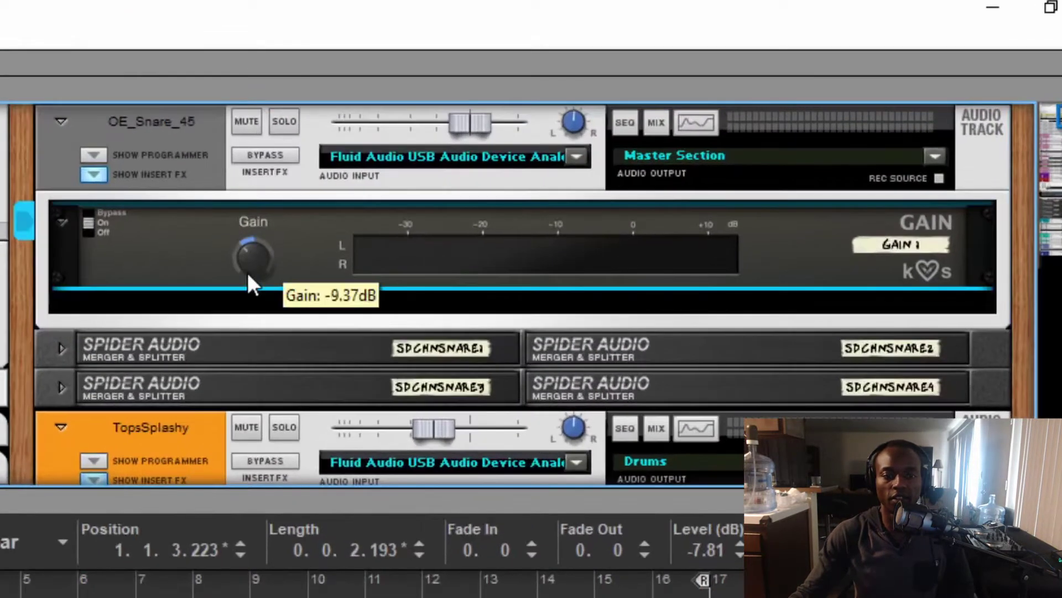
pyautogui.moveTo(464, 119); pyautogui.dragTo(437, 119)
pyautogui.click(254, 256)
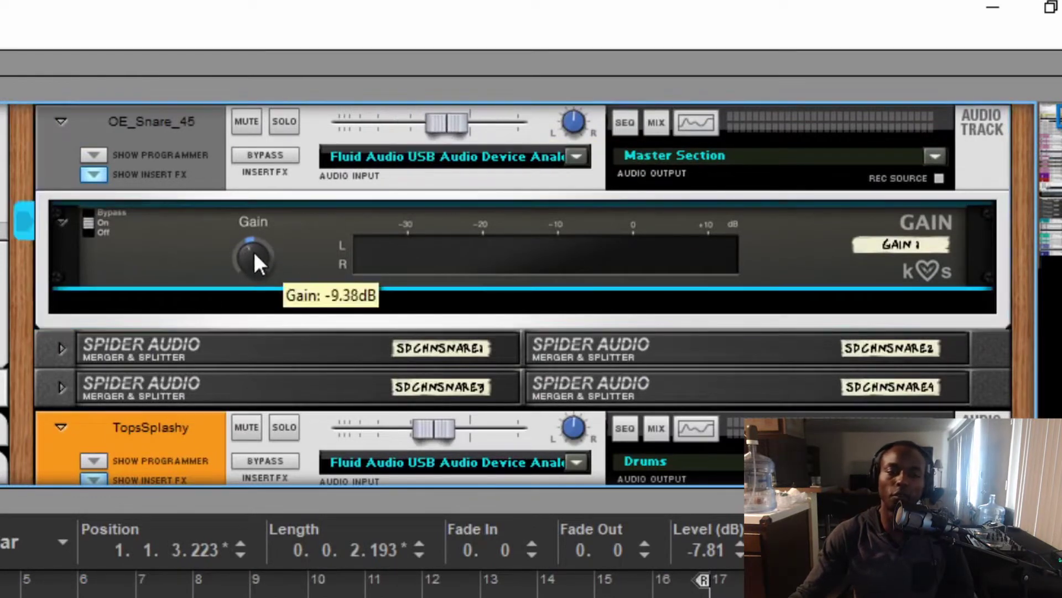
pyautogui.moveTo(247, 260); pyautogui.dragTo(247, 257)
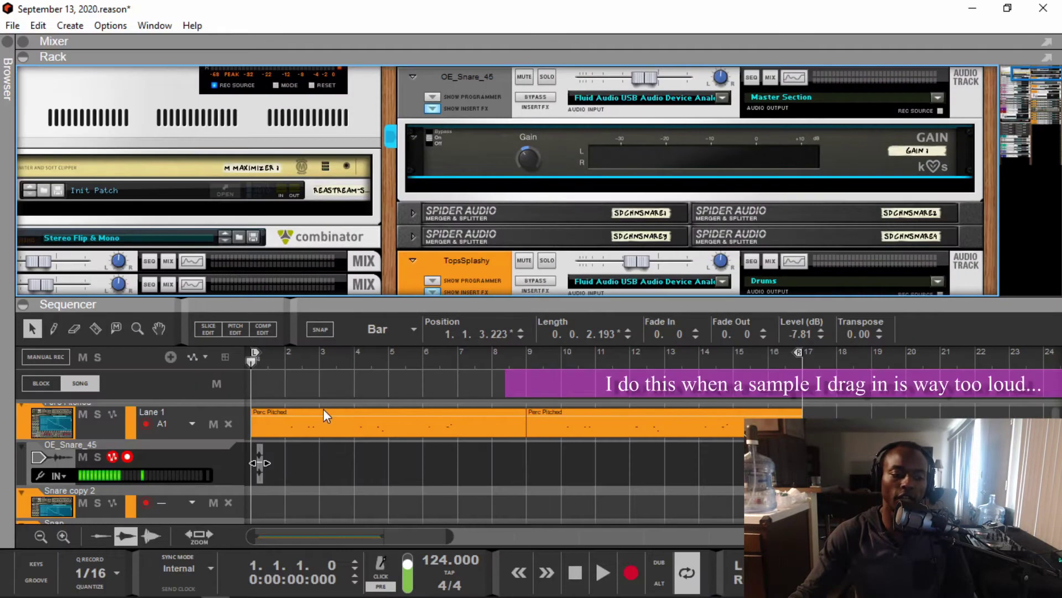
# Readjust the snare's Gain insert to about -5.62 dB and rebalance its channel level while playing the track
pyautogui.scroll(6, 286, 464)
pyautogui.hscroll(-3, 286, 464)
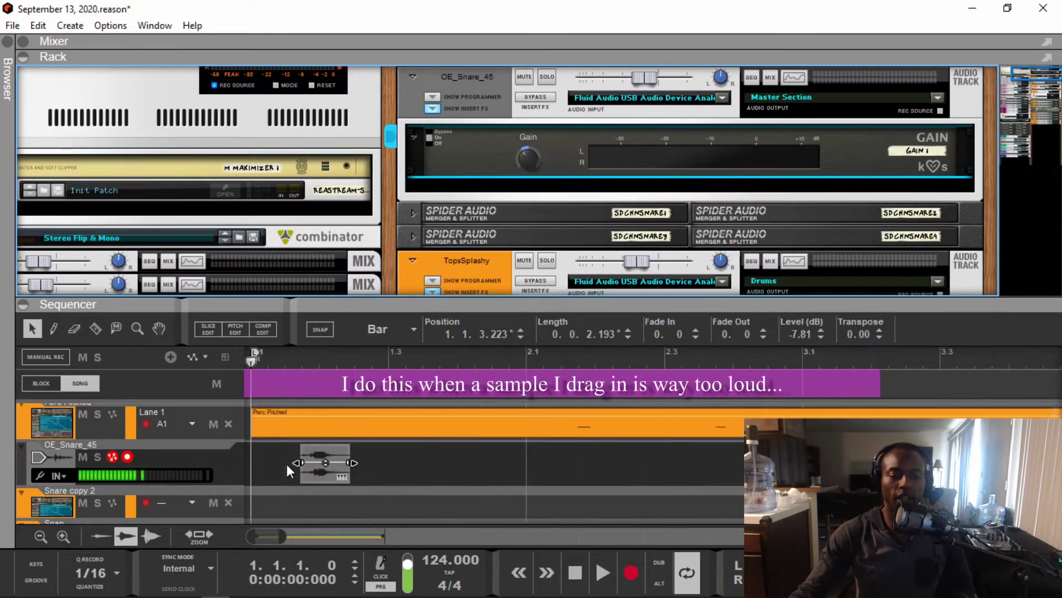
pyautogui.scroll(-2, 287, 464)
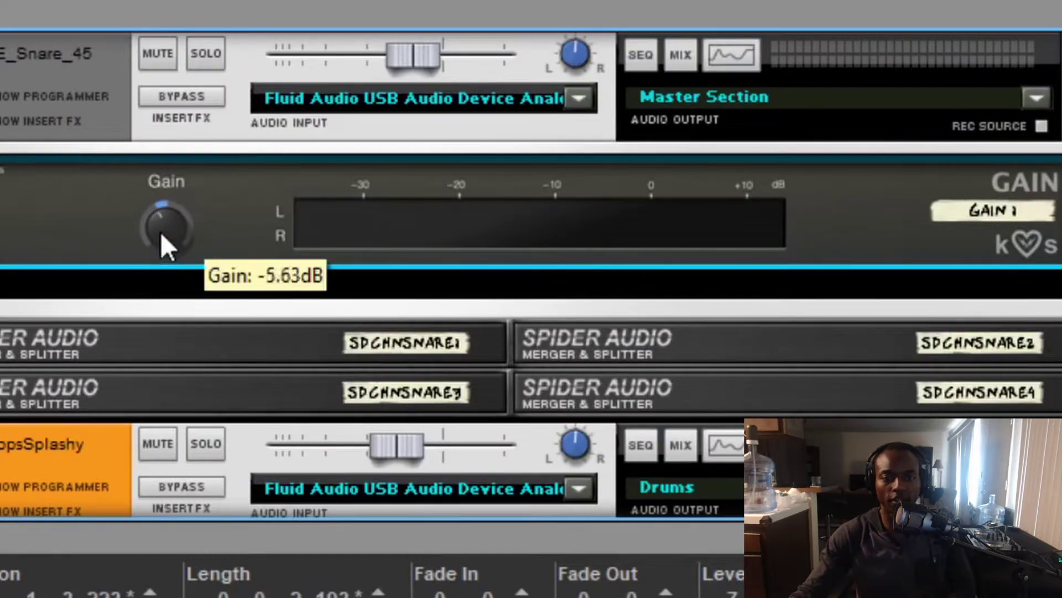
pyautogui.moveTo(526, 161); pyautogui.dragTo(635, 94)
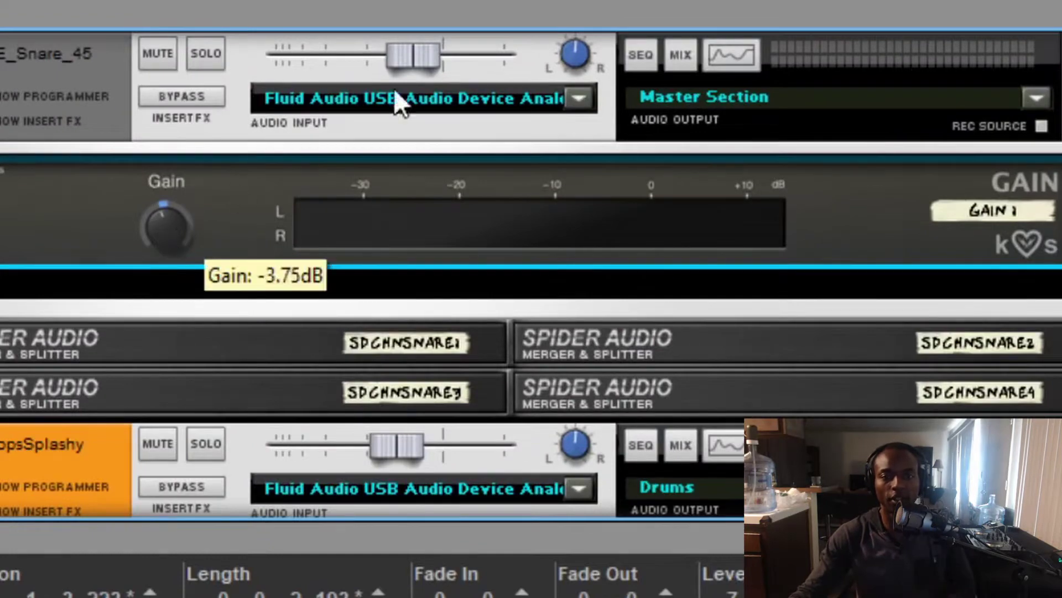
pyautogui.moveTo(391, 54)
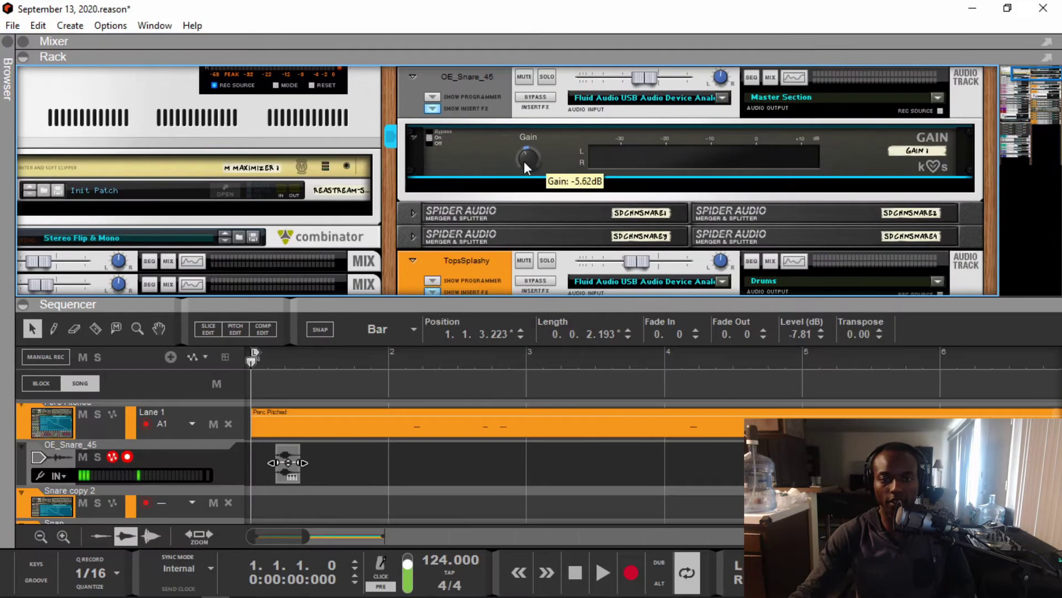
pyautogui.press('space')
pyautogui.moveTo(648, 79); pyautogui.dragTo(642, 81)
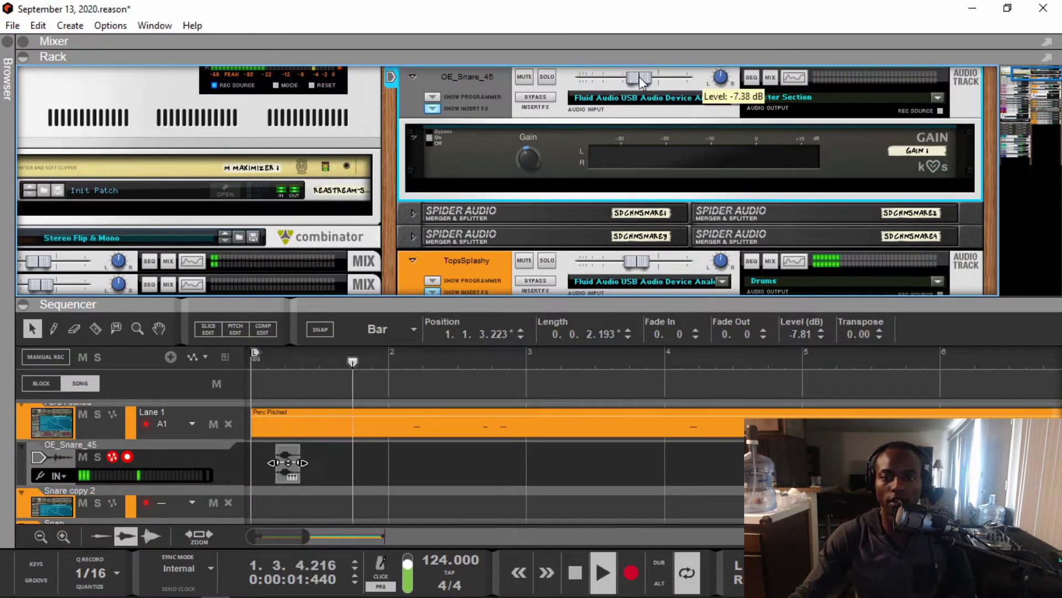
pyautogui.press('space')
pyautogui.press('space')
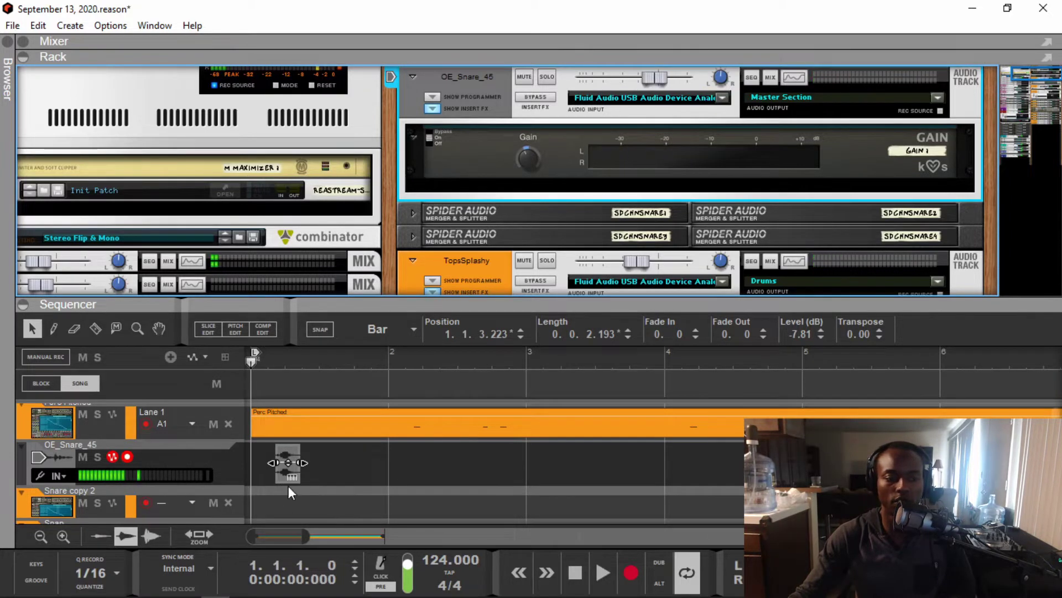
# Fine-tune the snare clip's start position to 1.1.4.15 and slightly lower its channel level during playback
pyautogui.moveTo(287, 477); pyautogui.dragTo(303, 473)
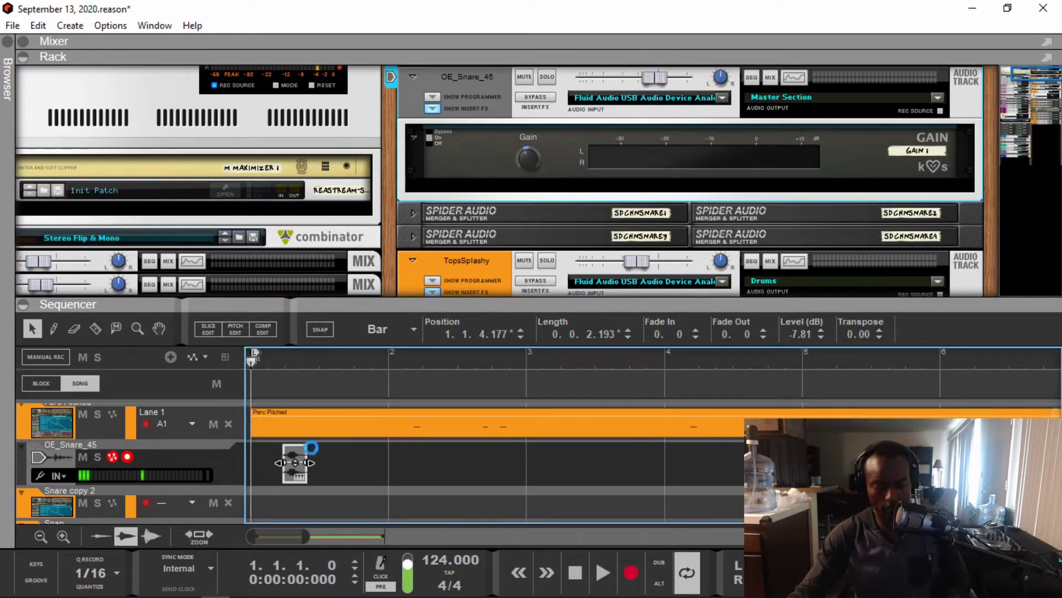
pyautogui.hotkey('ctrl', 'z')
pyautogui.moveTo(500, 330); pyautogui.dragTo(504, 317)
pyautogui.press('space')
pyautogui.moveTo(657, 79)
pyautogui.mouseDown()
pyautogui.moveTo(665, 78)
pyautogui.moveTo(649, 78)
pyautogui.mouseUp()
pyautogui.press('space')
pyautogui.press('space')
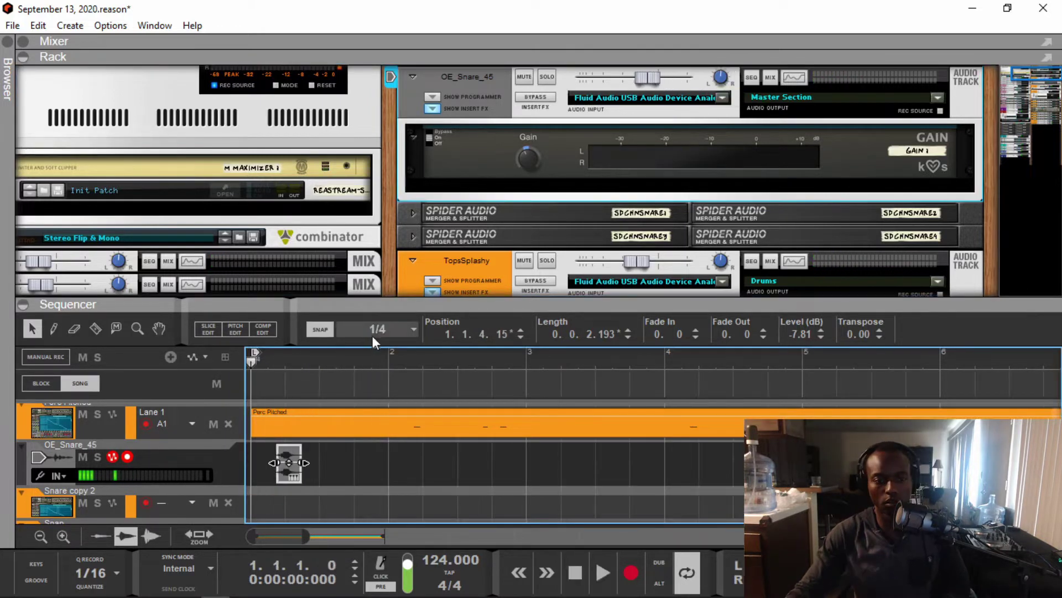
# Set the snap value to 1/2, duplicate the snare clip to 1.3.4.15, and start playback
pyautogui.click(371, 335)
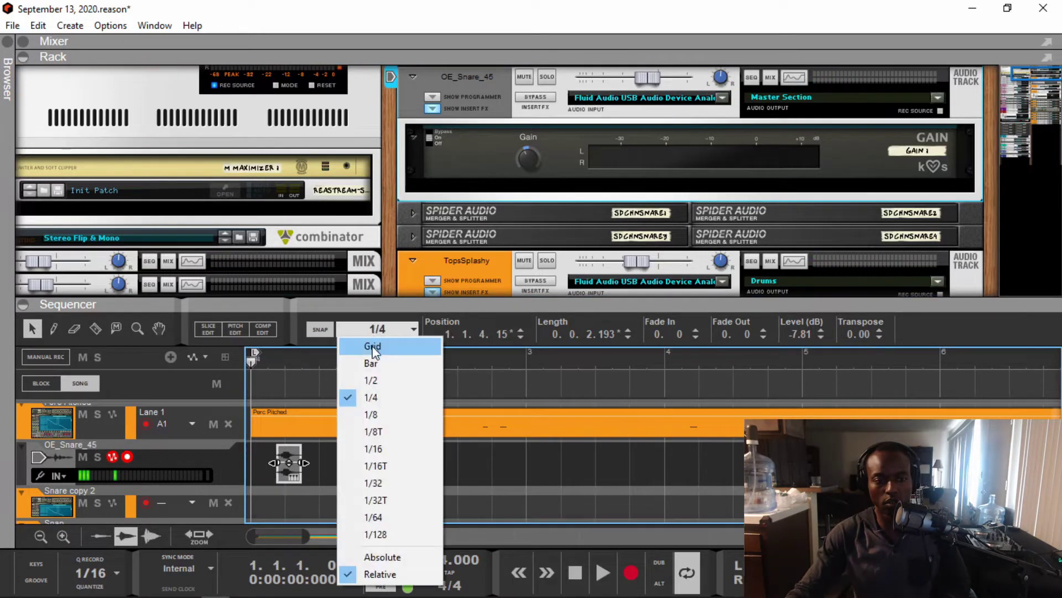
pyautogui.click(365, 378)
pyautogui.hotkey('ctrl', 'd')
pyautogui.press('space')
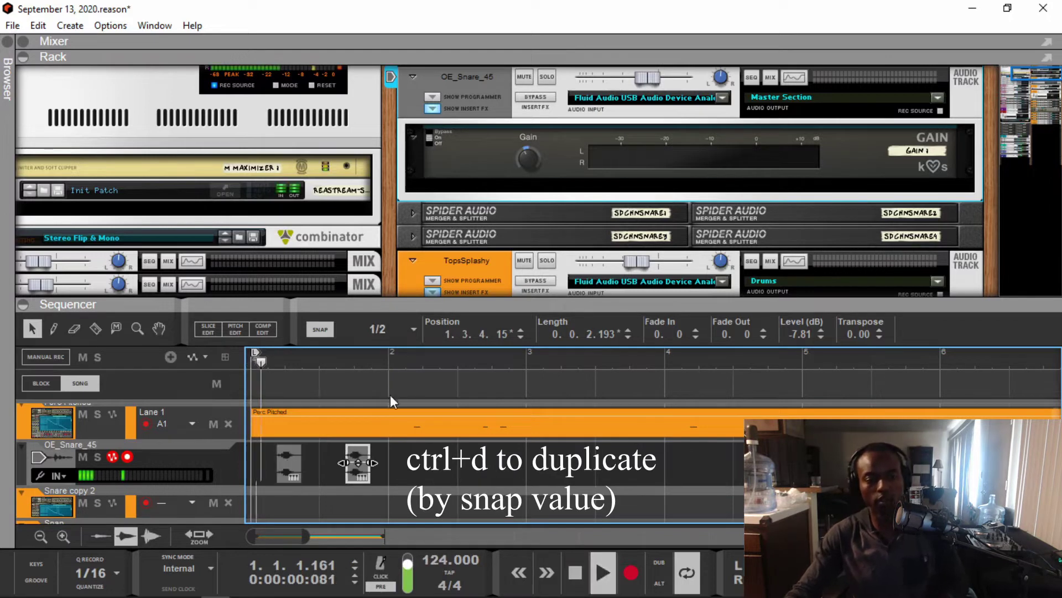
# Select both snare clips and duplicate the pair repeatedly until the snares fill the OE_Snare_45 track through bar 16
pyautogui.moveTo(409, 454); pyautogui.dragTo(191, 452)
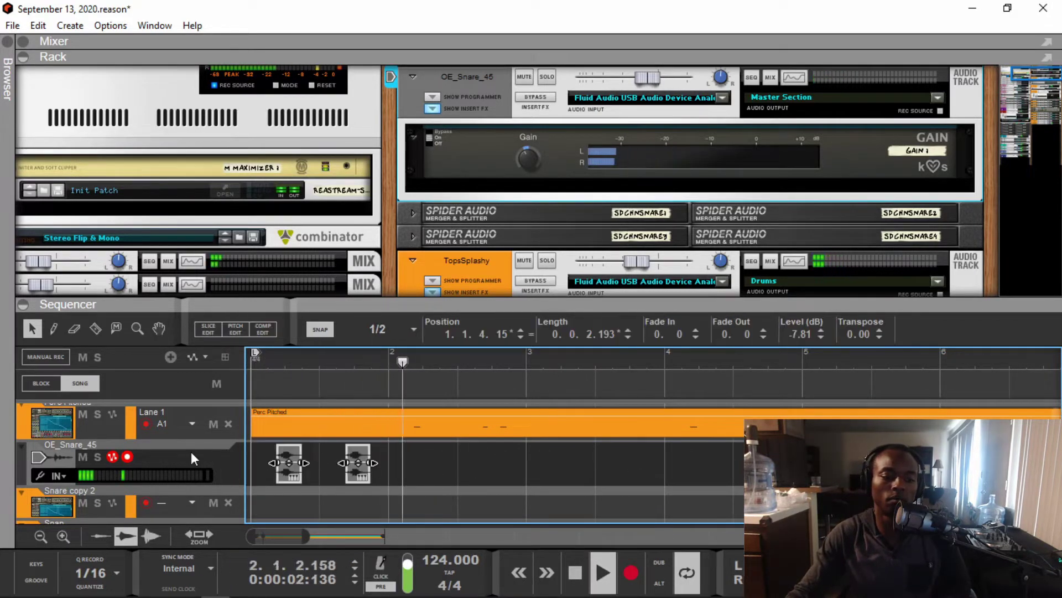
pyautogui.hotkey('ctrl', 'd')
pyautogui.hotkey('ctrl', 'd')
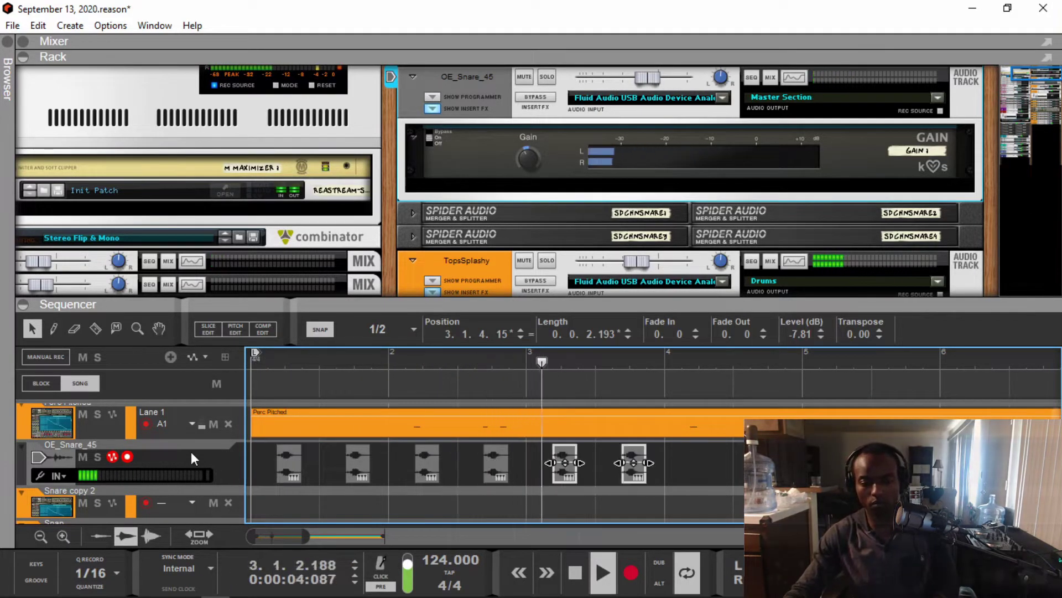
pyautogui.hotkey('ctrl', 'd')
pyautogui.hotkey('ctrl', 'd')
pyautogui.hotkey('ctrl', 'd')
pyautogui.hotkey('ctrl', 'd')
pyautogui.hotkey('ctrl', 'd')
pyautogui.hotkey('ctrl', 'd')
pyautogui.hotkey('ctrl', 'd')
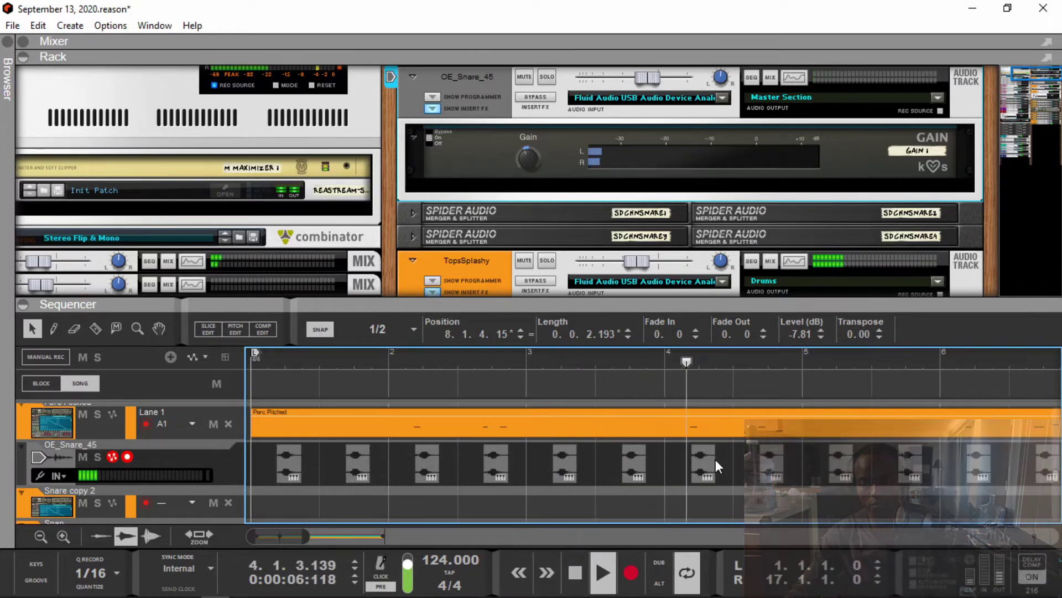
pyautogui.hotkey('ctrl', '-')
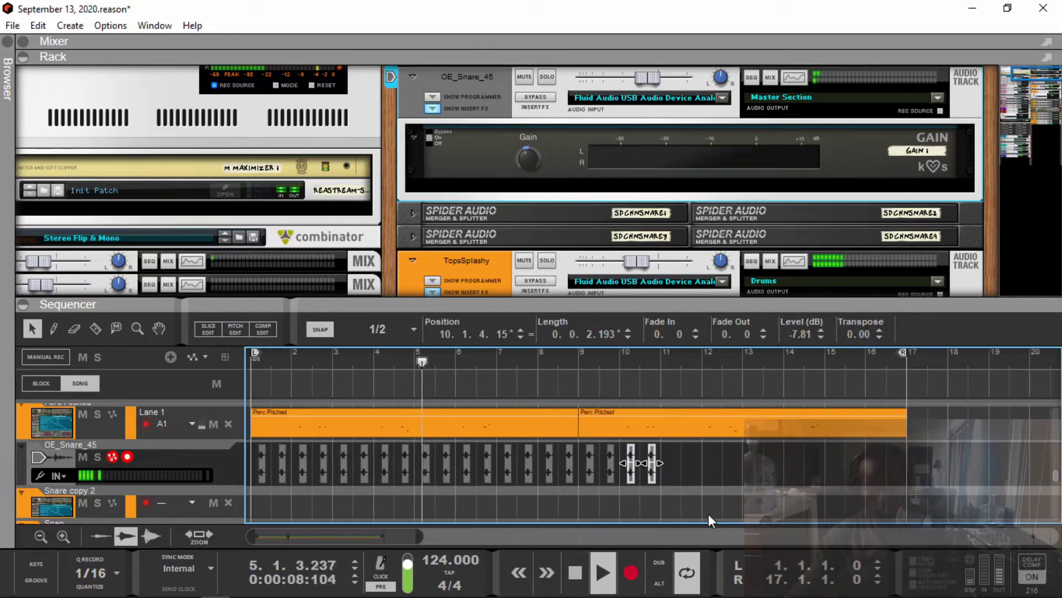
pyautogui.hotkey('ctrl', 'd')
pyautogui.hotkey('ctrl', 'd')
pyautogui.hotkey('ctrl', 'd')
pyautogui.hotkey('ctrl', 'd')
pyautogui.hotkey('ctrl', 'd')
pyautogui.hotkey('ctrl', 'd')
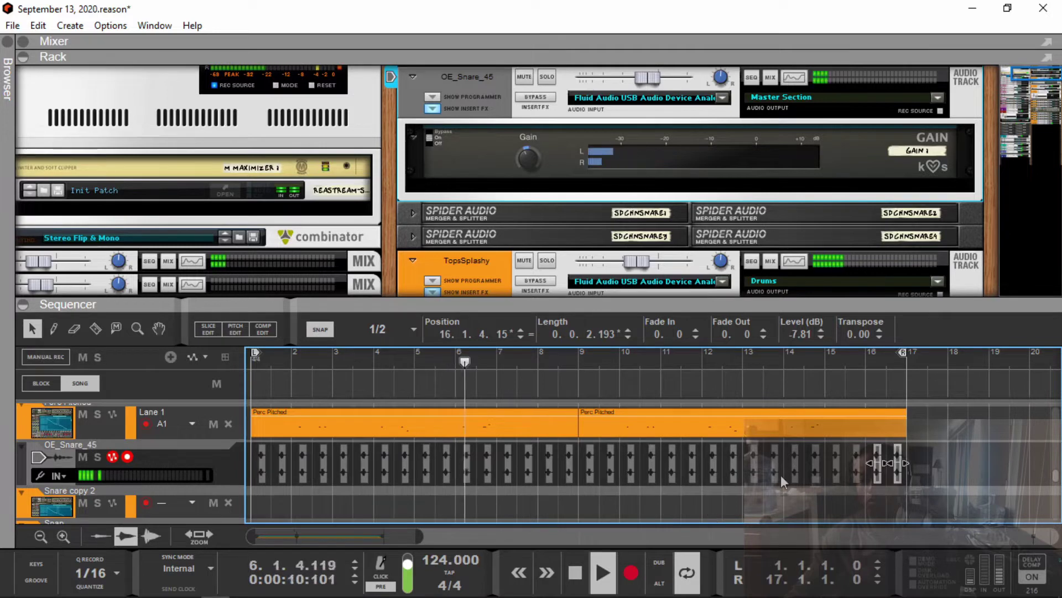
# Lower the snare's Gain insert to about -9.37 dB and set its channel level to about -6.00 dB
pyautogui.hotkey('ctrl', '-')
pyautogui.hotkey('ctrl', '-')
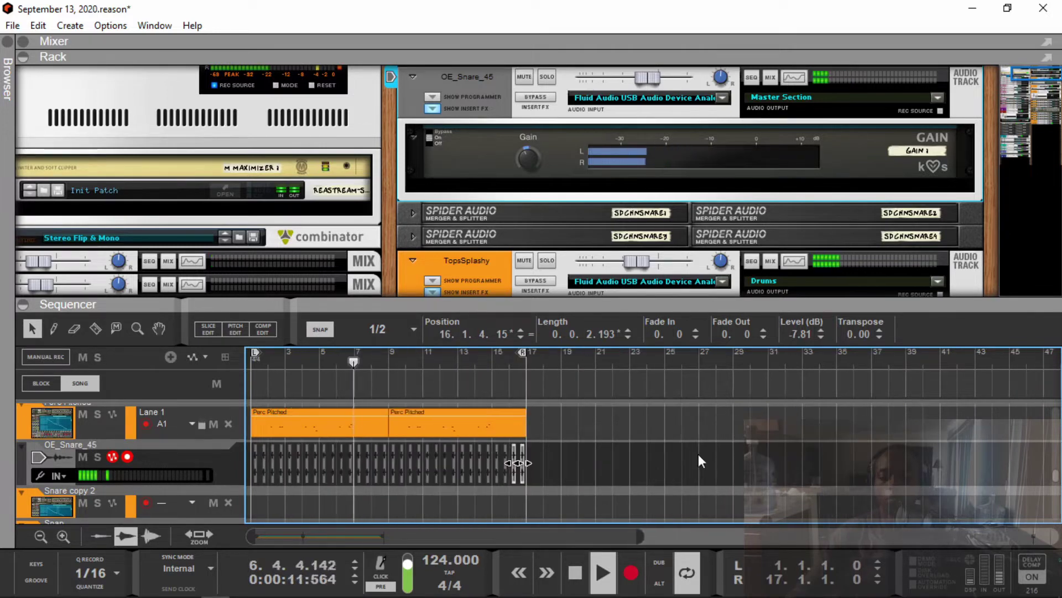
pyautogui.click(532, 161)
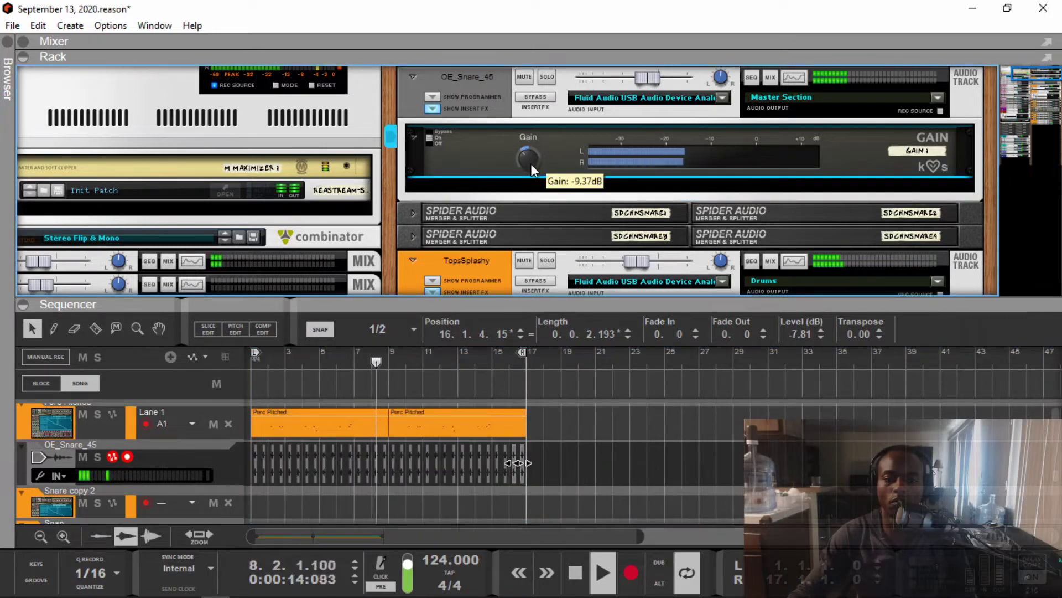
pyautogui.moveTo(662, 80); pyautogui.dragTo(649, 80)
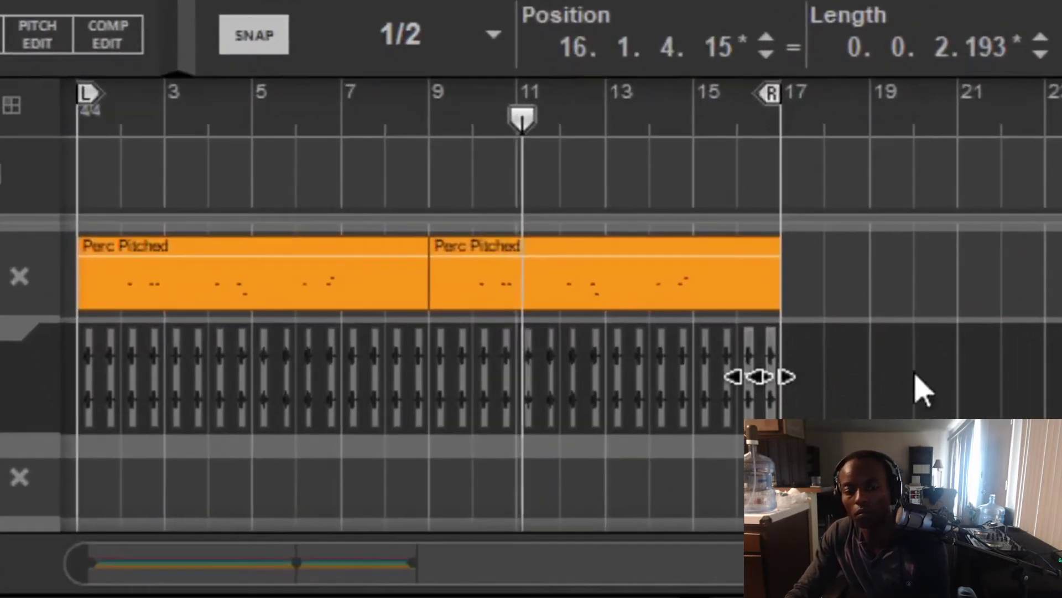
# Select all the snare clips and nudge their start positions in small ticks around 1.1.4.16
pyautogui.moveTo(908, 322); pyautogui.dragTo(75, 412)
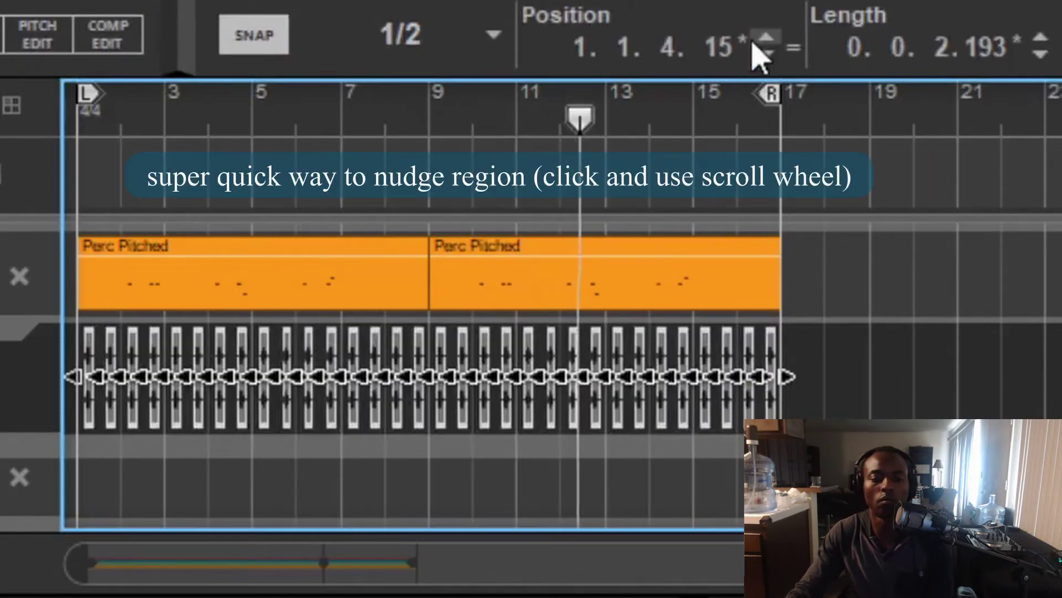
pyautogui.click(720, 47)
pyautogui.scroll(1, 728, 53)
pyautogui.scroll(4, 730, 54)
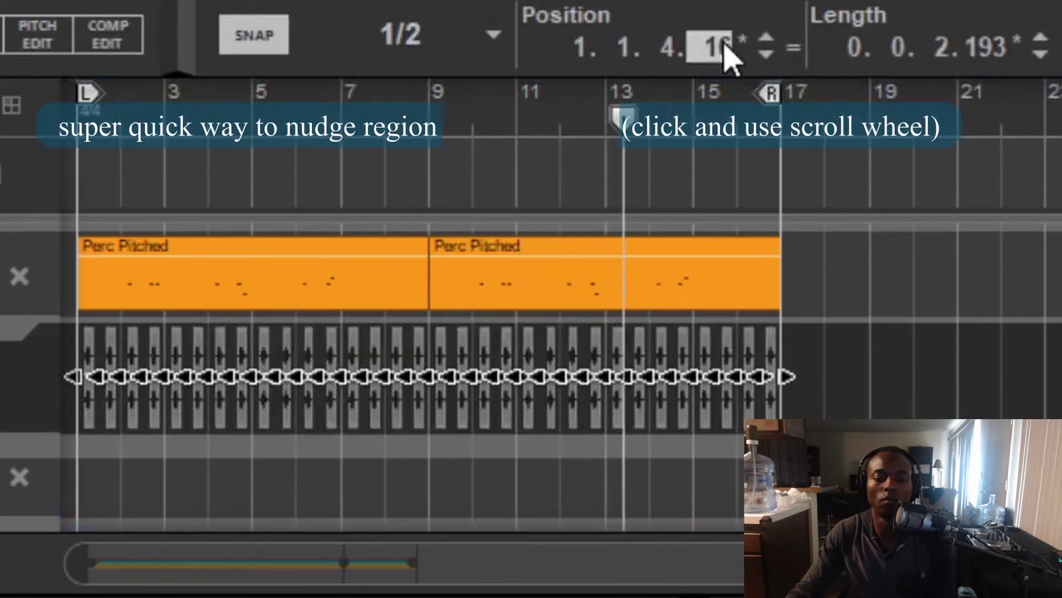
pyautogui.scroll(-1, 729, 54)
pyautogui.scroll(2, 729, 53)
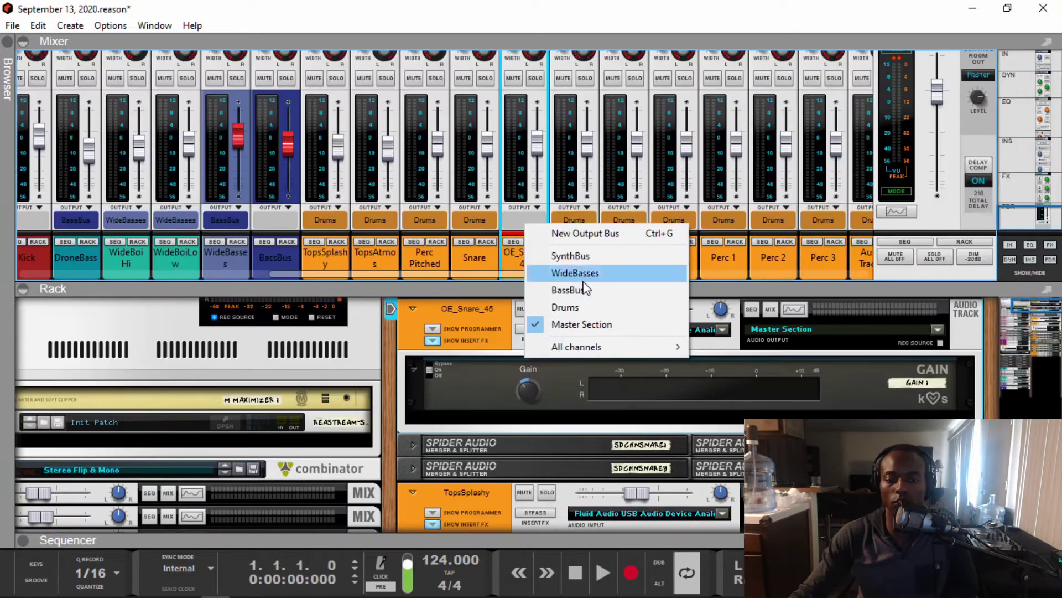
# Route the OE_Snare_45 channel to the Drums bus and raise its level to about -3.45 dB during playback
pyautogui.click(565, 307)
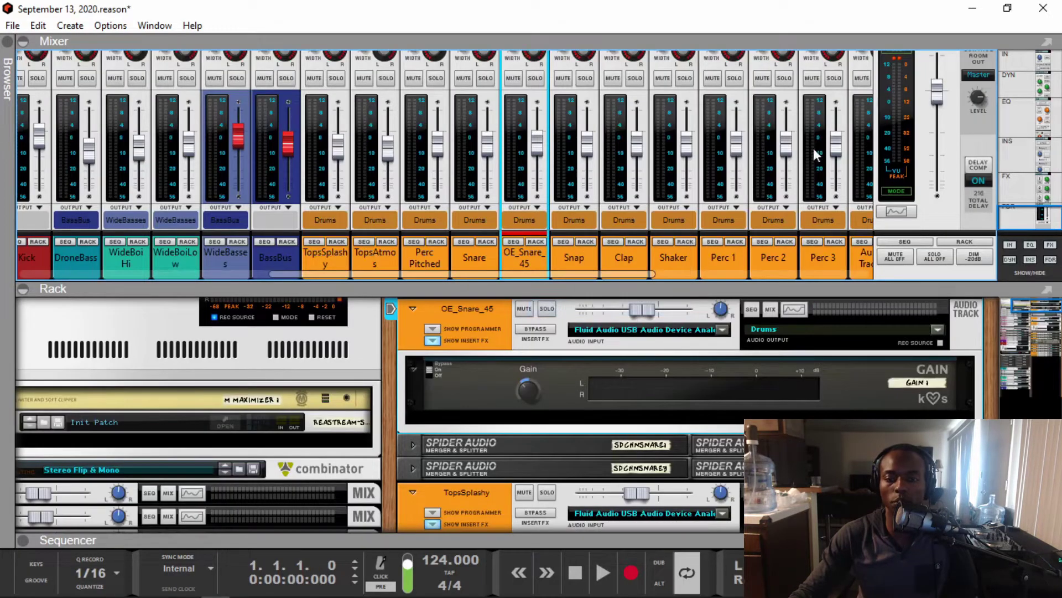
pyautogui.click(999, 178)
pyautogui.press('space')
pyautogui.moveTo(541, 67); pyautogui.dragTo(545, 59)
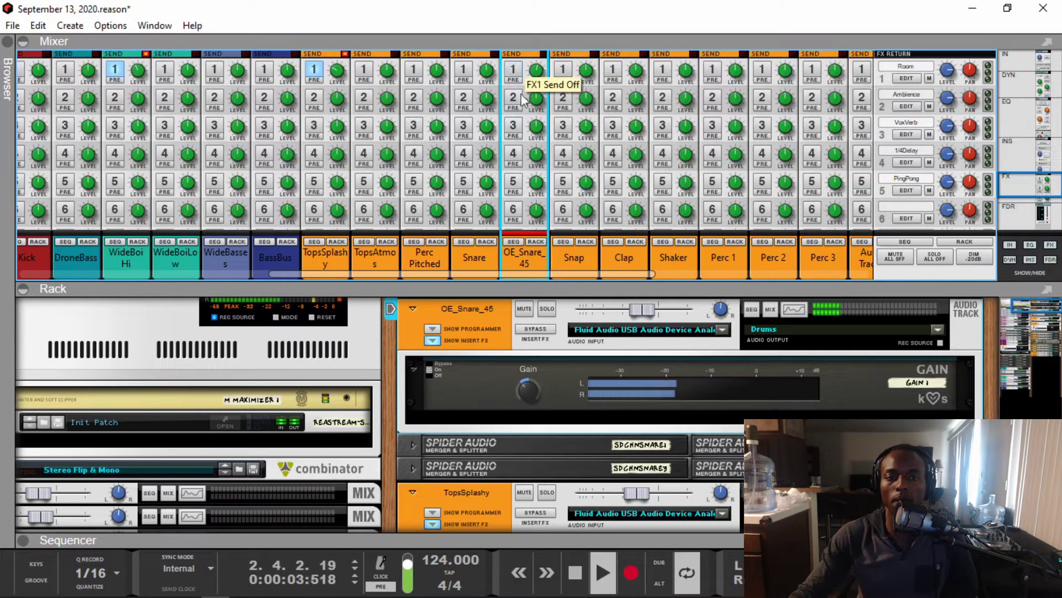
pyautogui.press('space')
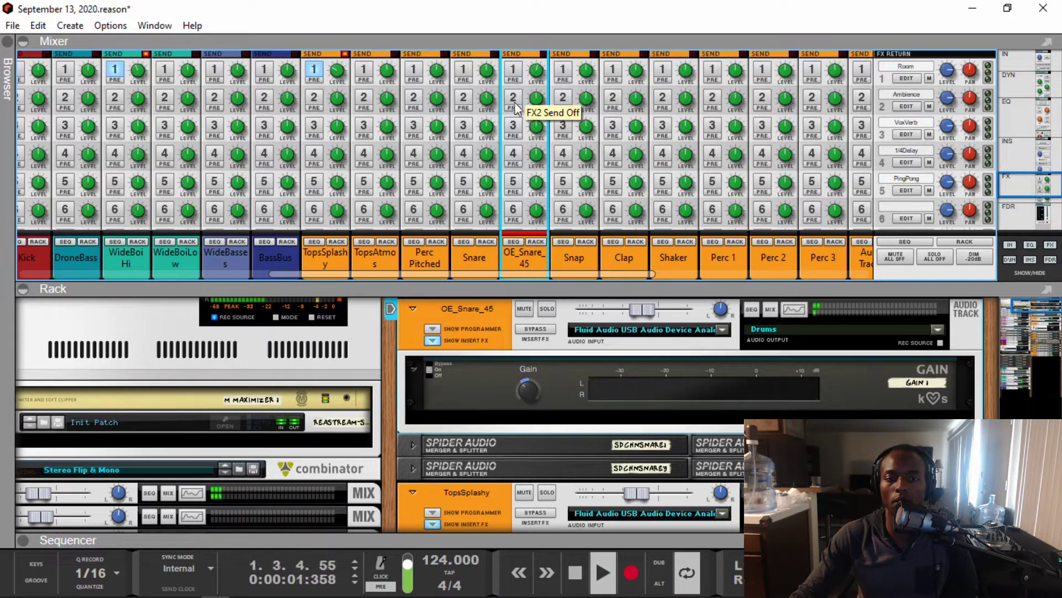
pyautogui.scroll(-5, 518, 108)
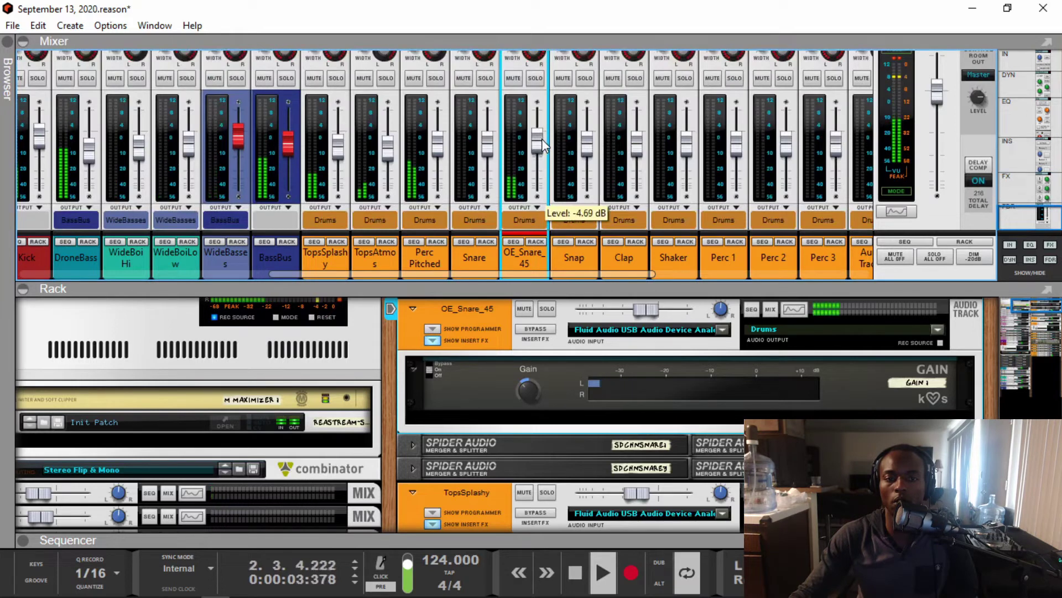
pyautogui.moveTo(543, 137); pyautogui.dragTo(542, 136)
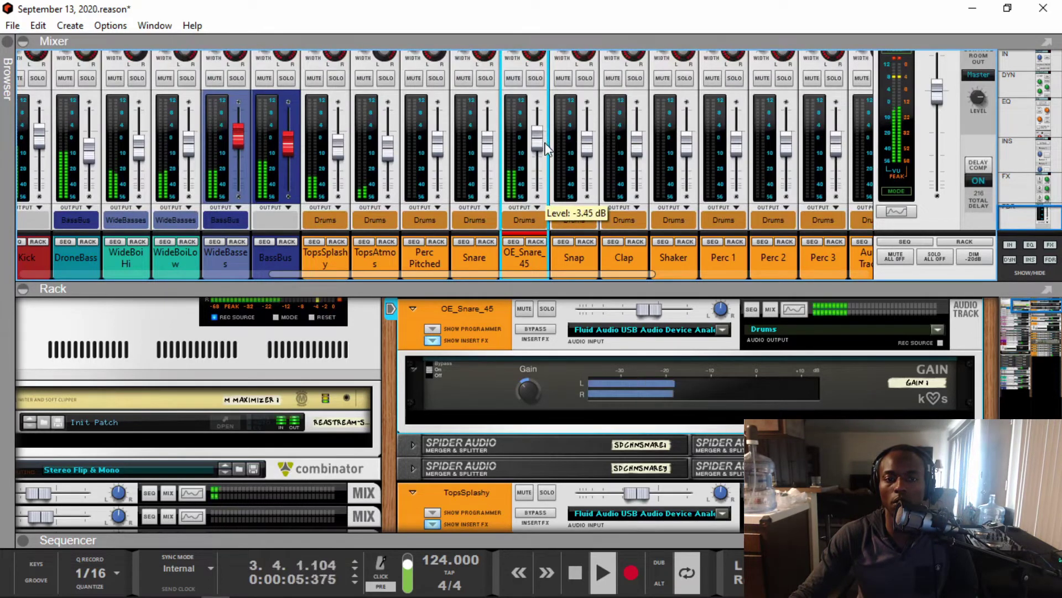
# Balance the OE_Snare_45 channel against the mix during playback, settling its level at about -1.88 dB
pyautogui.scroll(7, 544, 141)
pyautogui.scroll(2, 544, 141)
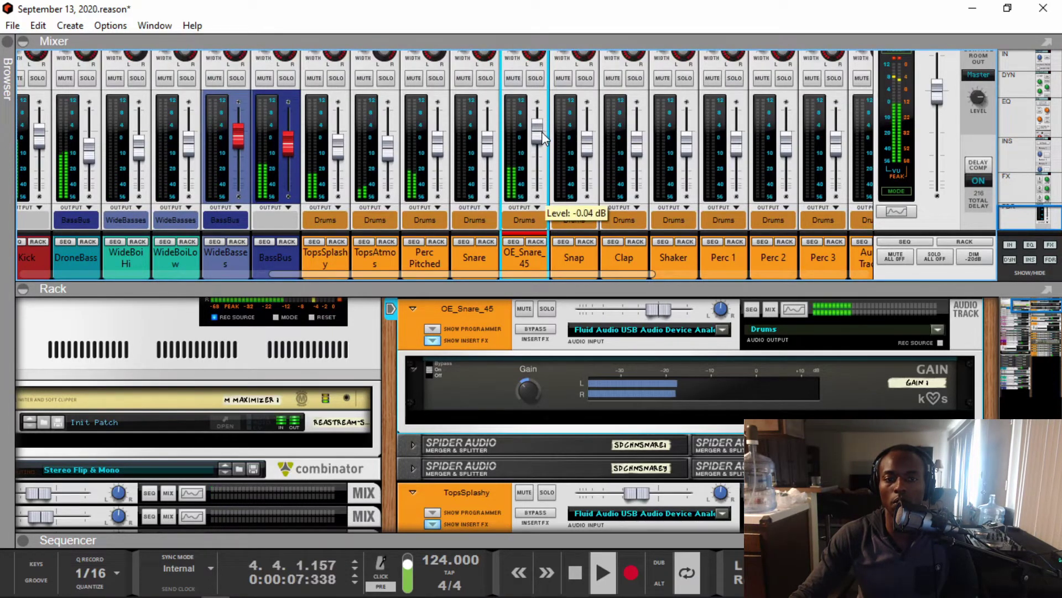
pyautogui.scroll(-3, 543, 141)
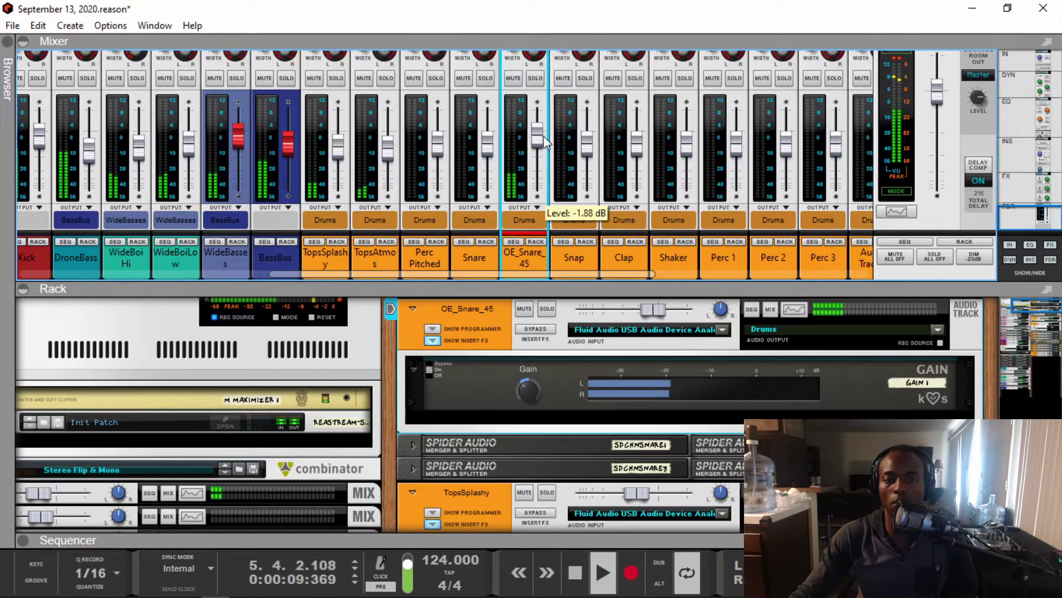
# Enable the high-pass filter on the OE_Snare_45 channel's EQ at 64.2 Hz and stop playback
pyautogui.click(1027, 89)
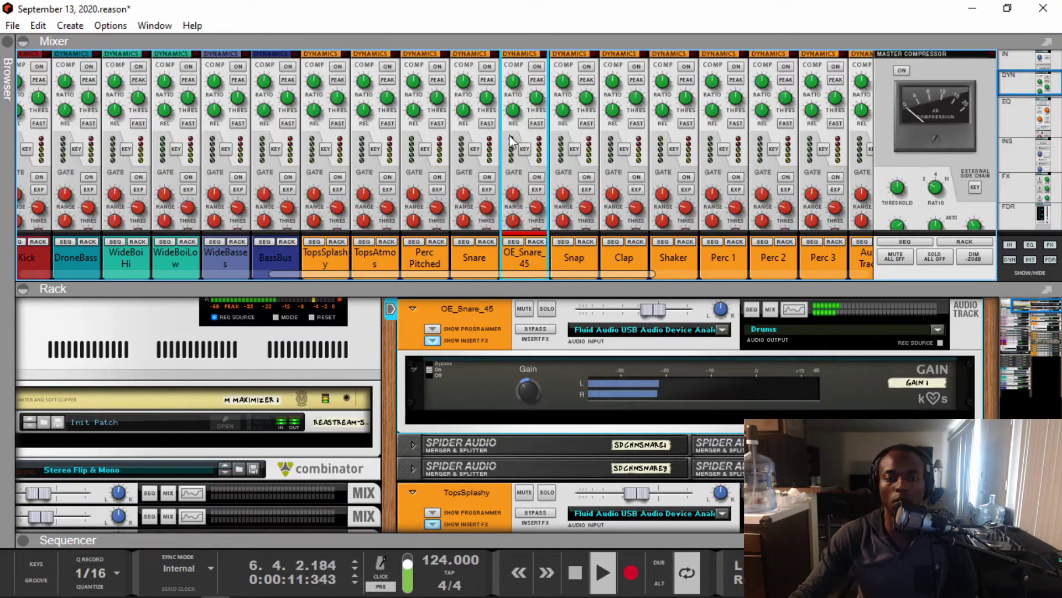
pyautogui.scroll(-5, 538, 214)
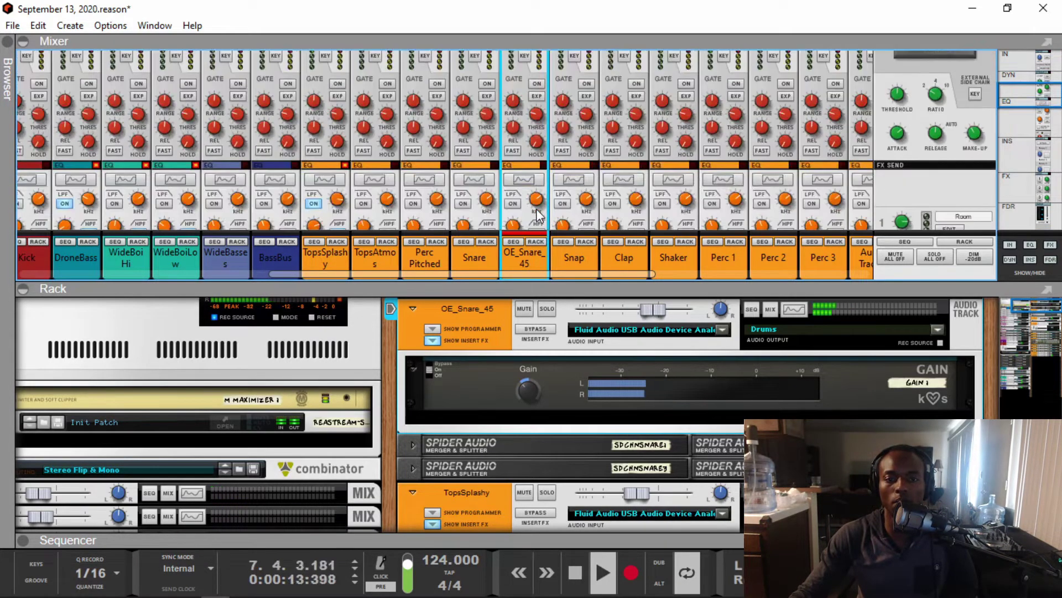
pyautogui.click(537, 140)
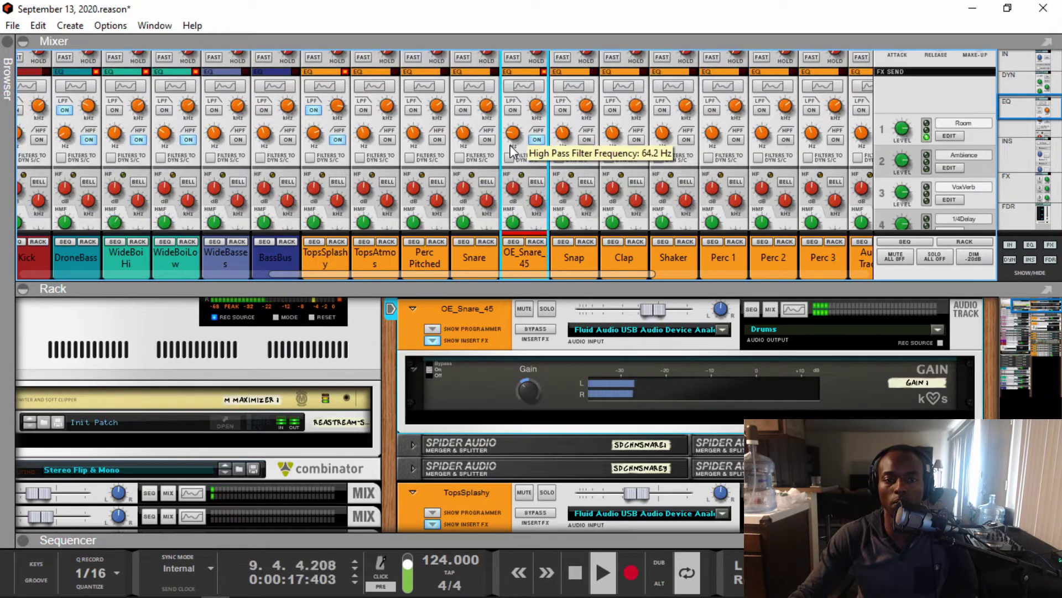
pyautogui.scroll(-5, 530, 201)
pyautogui.press('space')
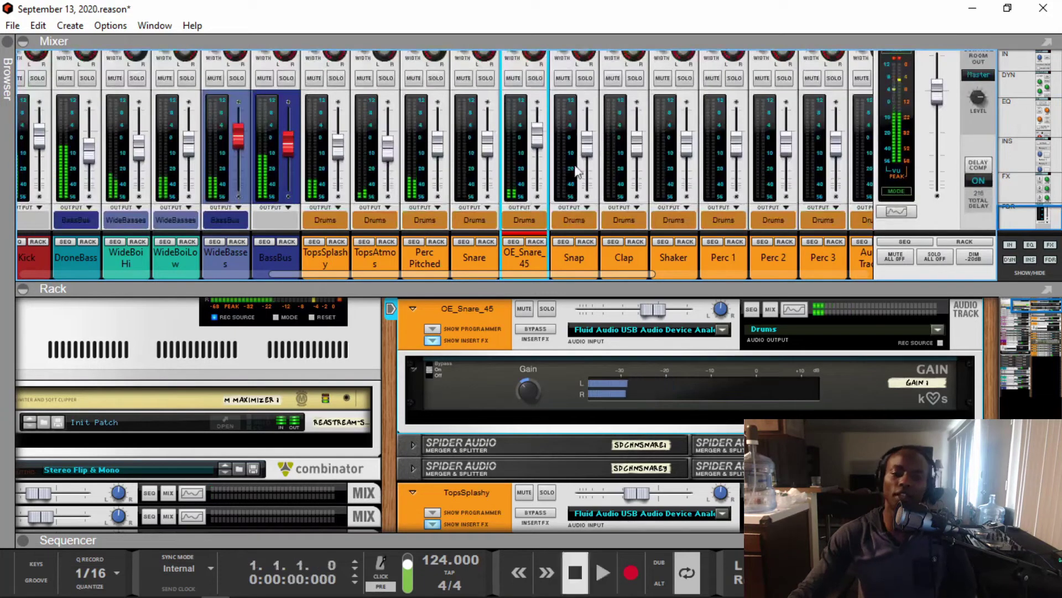
# Rename the OE_Snare_45 mixer channel to SplashySnare
pyautogui.doubleClick(523, 258)
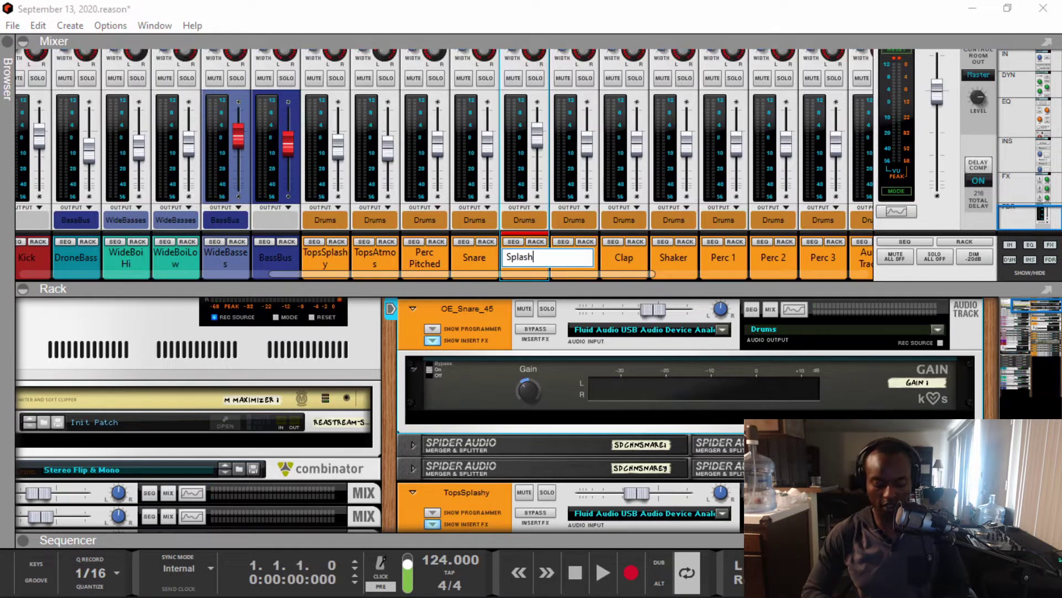
pyautogui.write('SplashySnar')
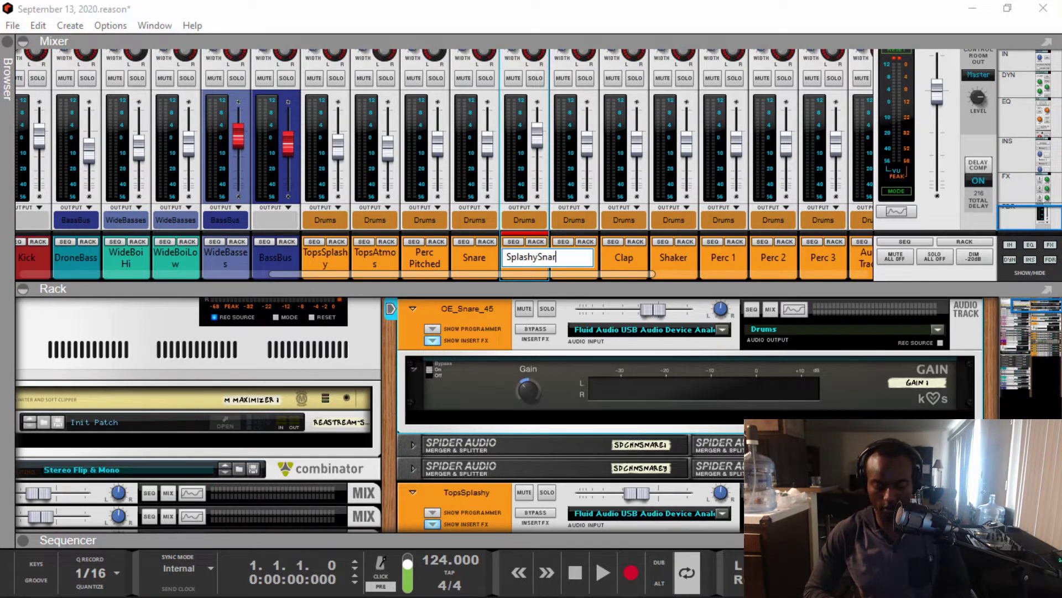
pyautogui.write('e')
pyautogui.press('Return')
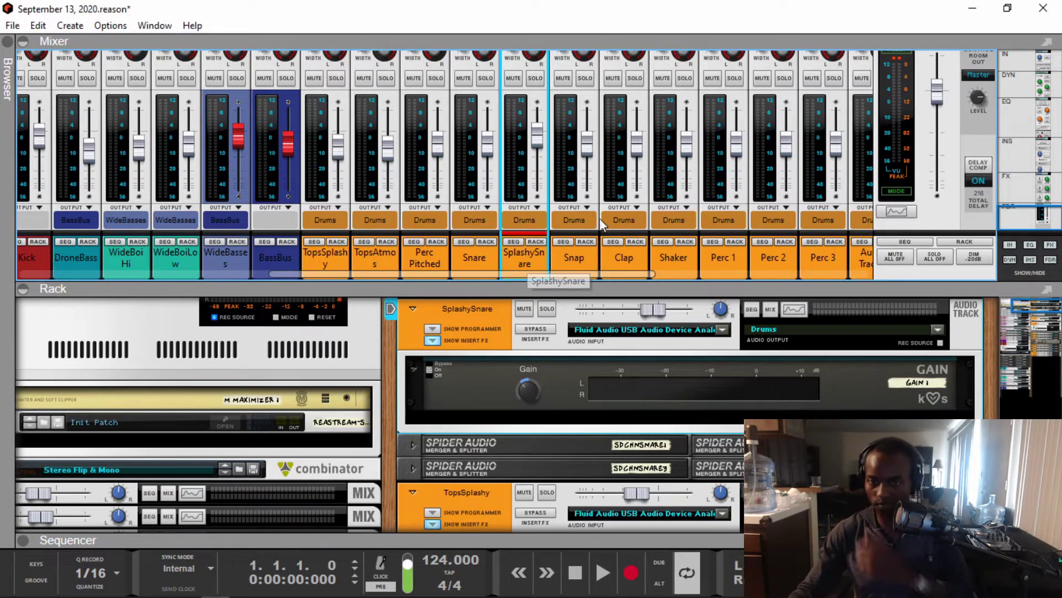
# Switch to Splice, audition OE_Snare_42.wav and bring the sample into the Reason song as a new audio track
pyautogui.hotkey('alt', 'Tab')
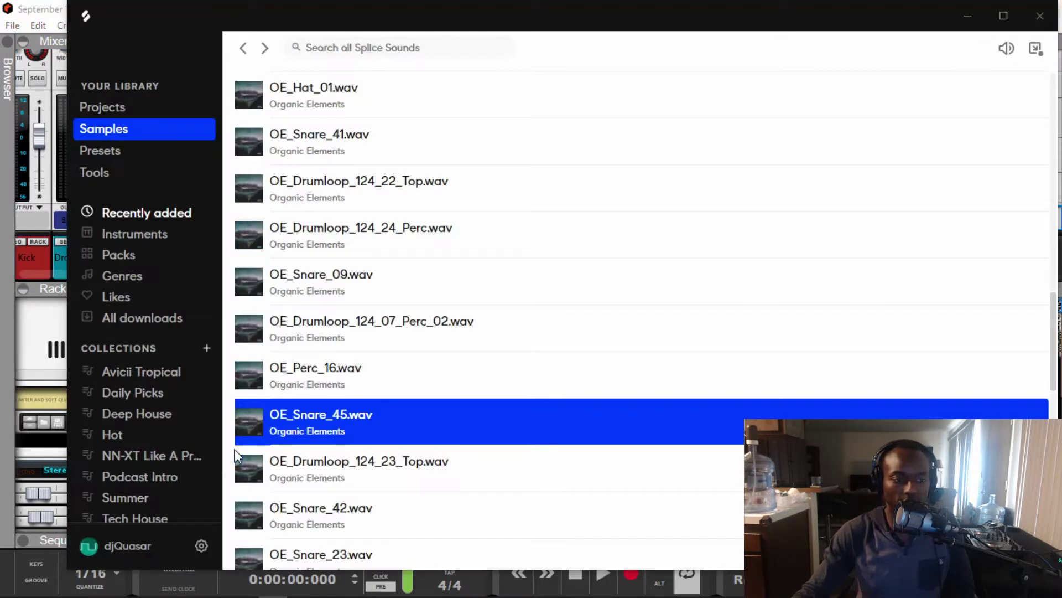
pyautogui.click(252, 513)
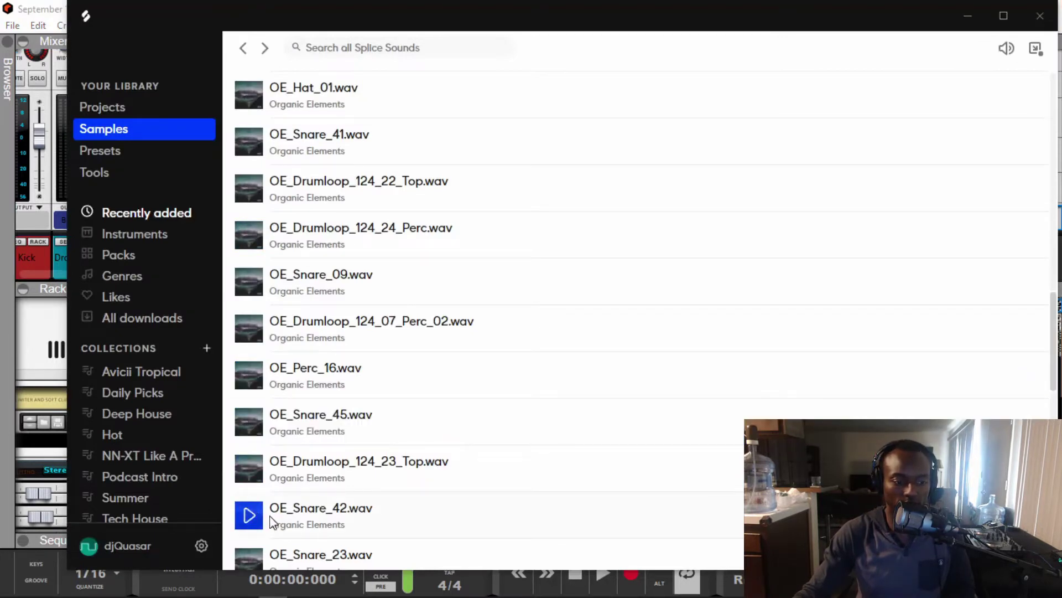
pyautogui.moveTo(316, 523); pyautogui.dragTo(467, 488)
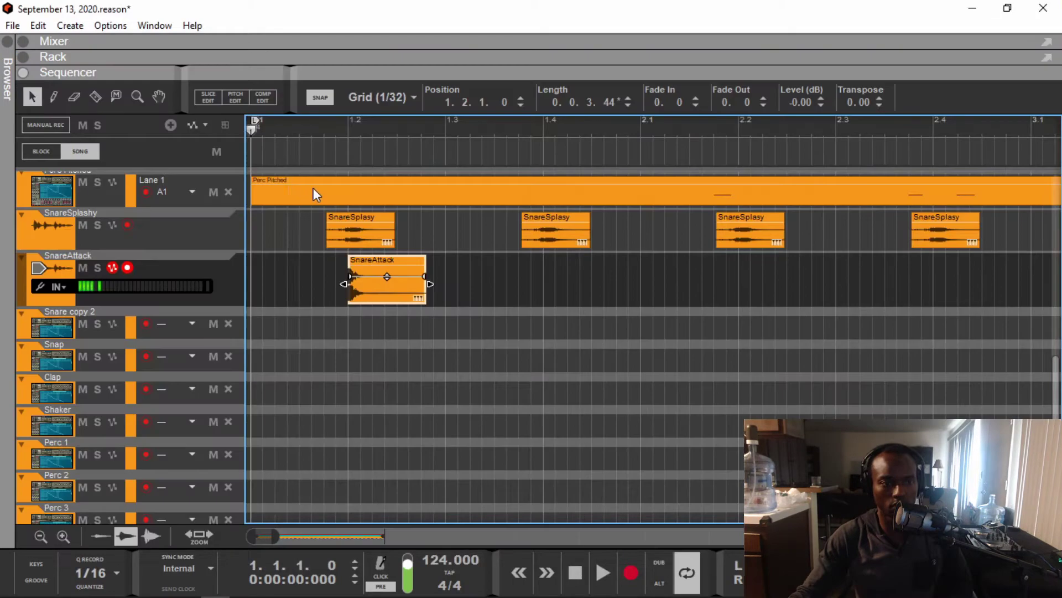
pyautogui.press('space')
# Lower the SnareAttack clip's level to about -13.10 dB, transpose it by 2 semitones and play it back
pyautogui.press('space')
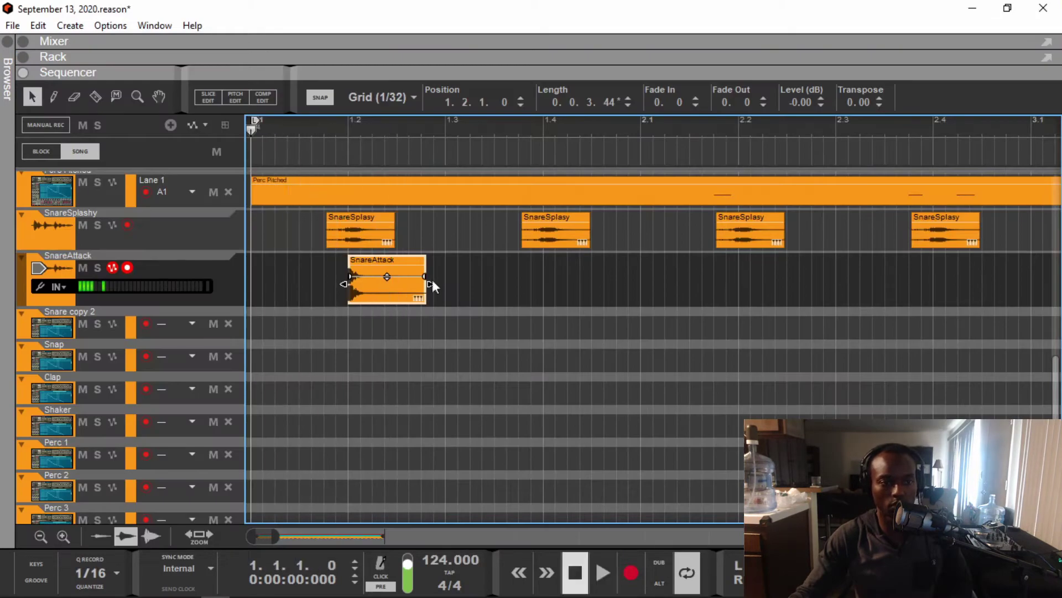
pyautogui.moveTo(385, 271); pyautogui.dragTo(386, 286)
pyautogui.press('space')
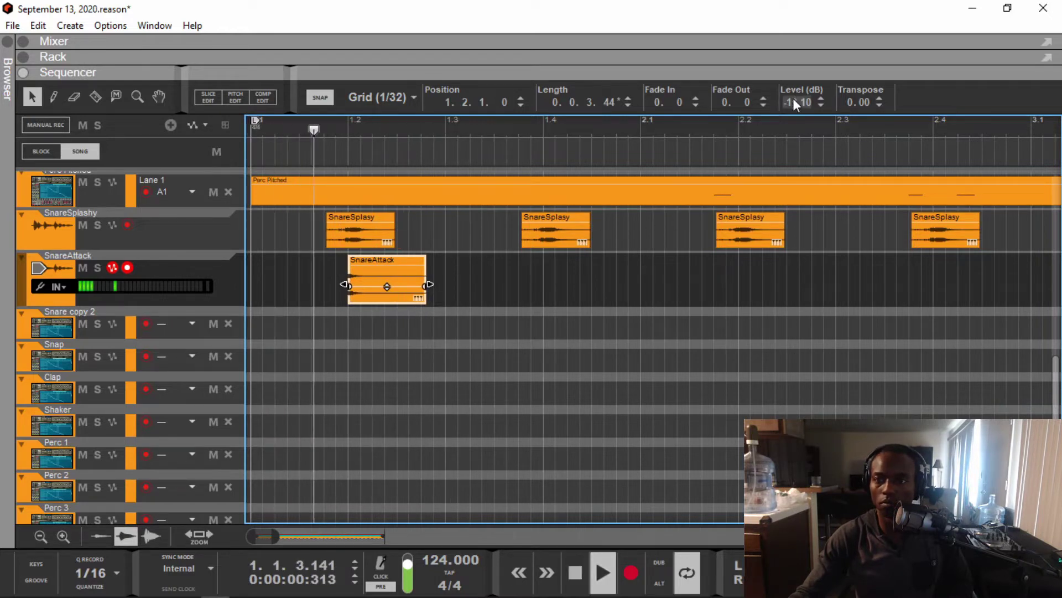
pyautogui.press('space')
pyautogui.doubleClick(845, 103)
pyautogui.write('2')
pyautogui.press('Return')
pyautogui.press('space')
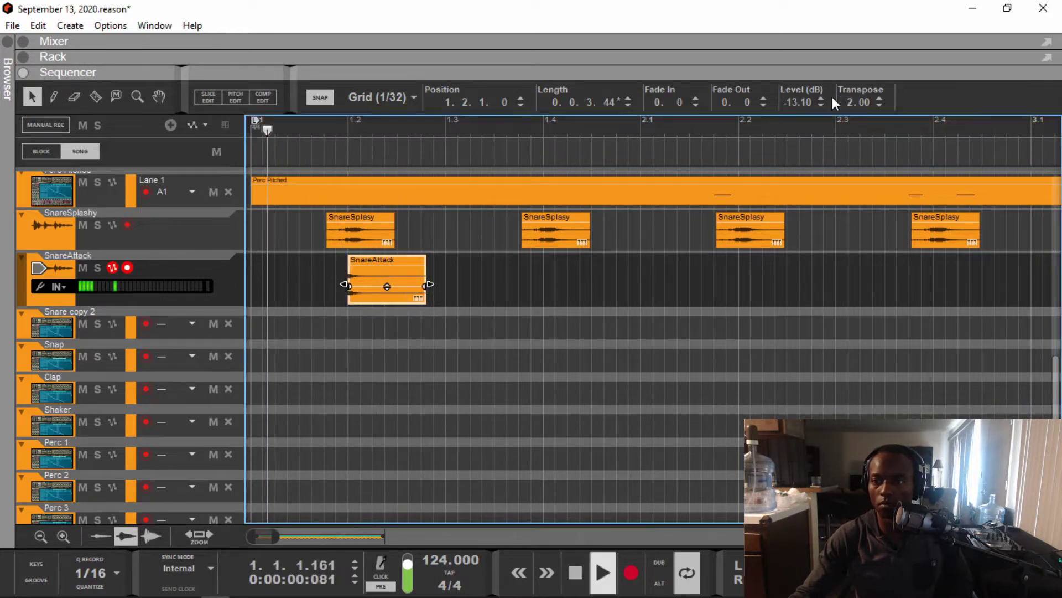
pyautogui.press('space')
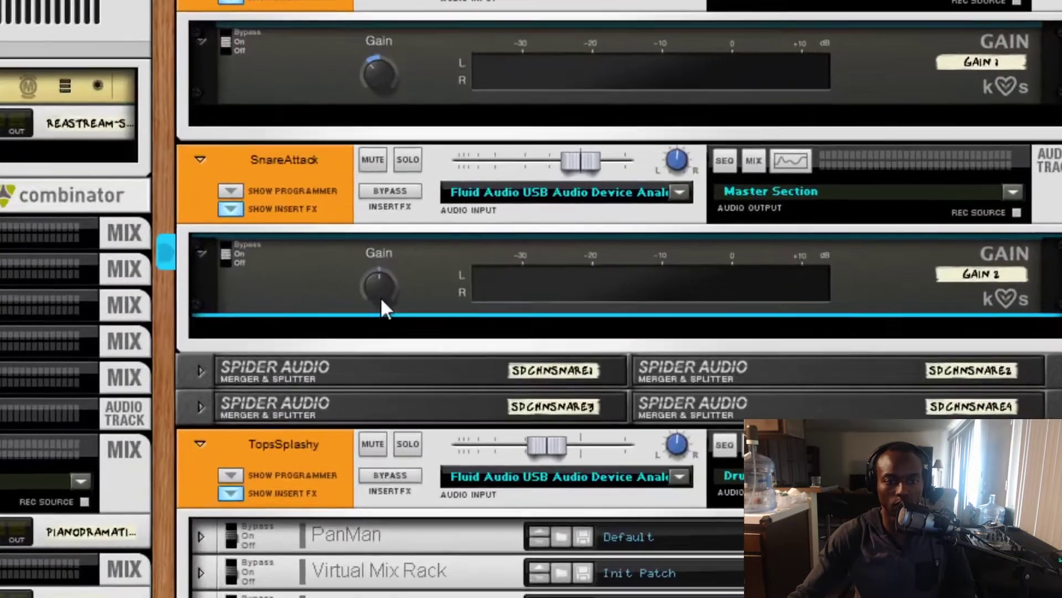
# Lower SnareAttack's Gain insert to about -8.44 dB and raise its channel fader slightly
pyautogui.moveTo(376, 295)
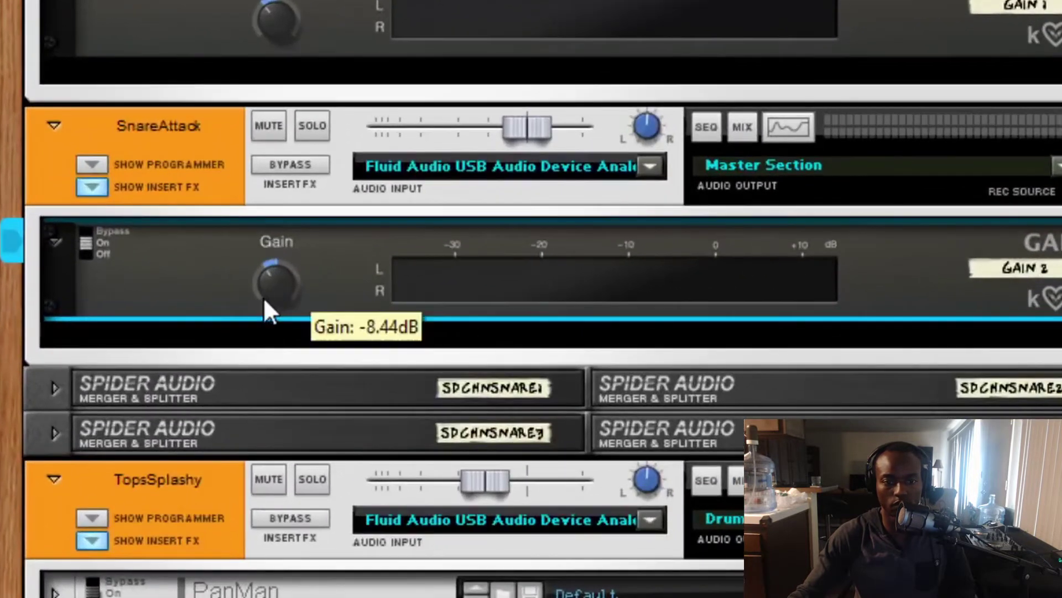
pyautogui.moveTo(263, 296); pyautogui.dragTo(261, 294)
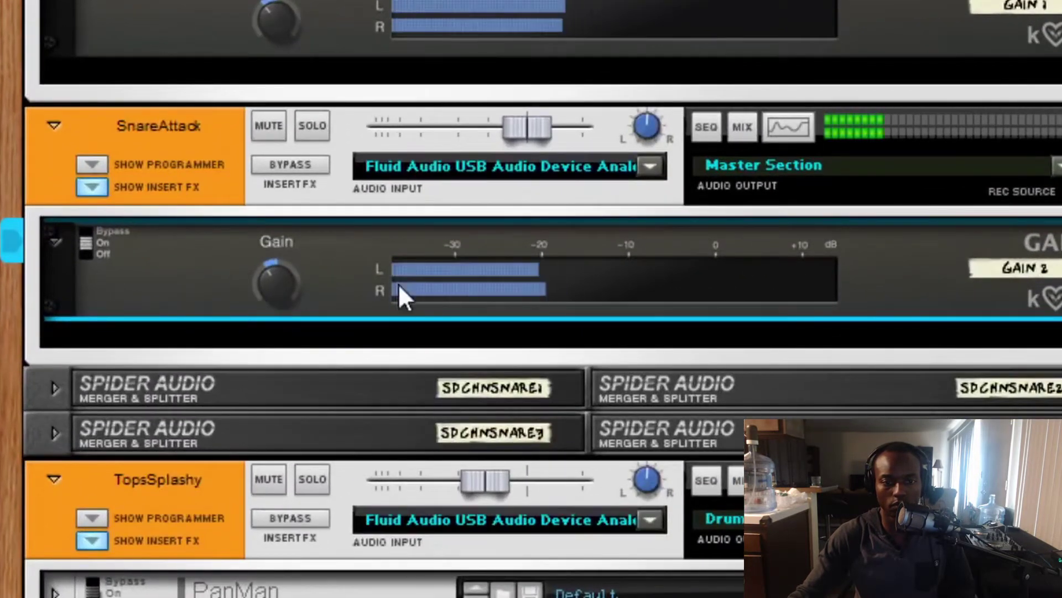
pyautogui.moveTo(535, 131); pyautogui.dragTo(541, 129)
# Duplicate the SnareAttack clip repeatedly along its track so the hits fall on beats 2 and 4 of each bar
pyautogui.doubleClick(627, 539)
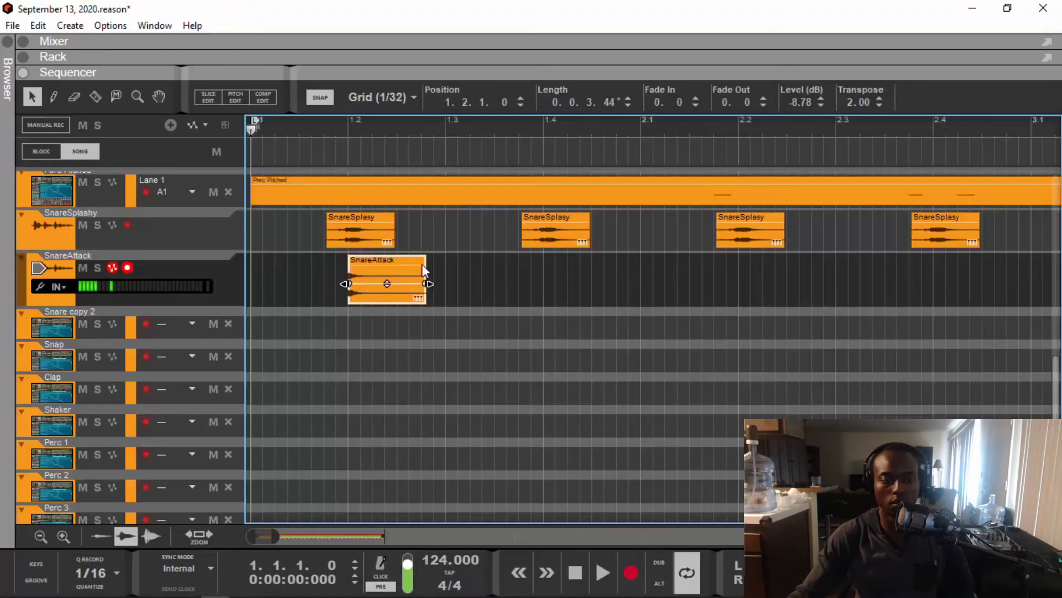
pyautogui.scroll(-6, 424, 265)
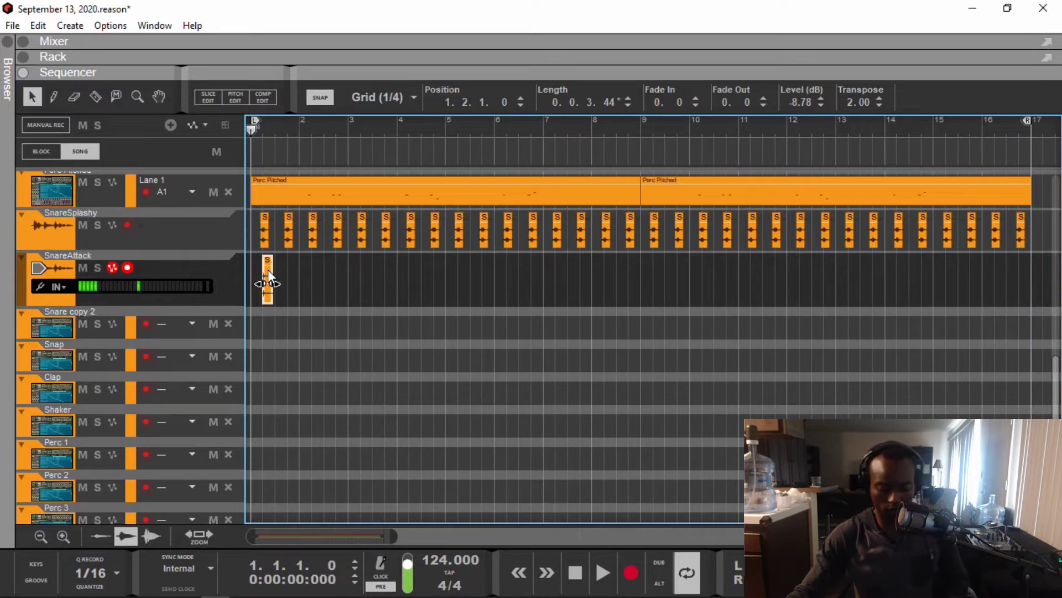
pyautogui.hotkey('ctrl', 'd')
pyautogui.press('Right')
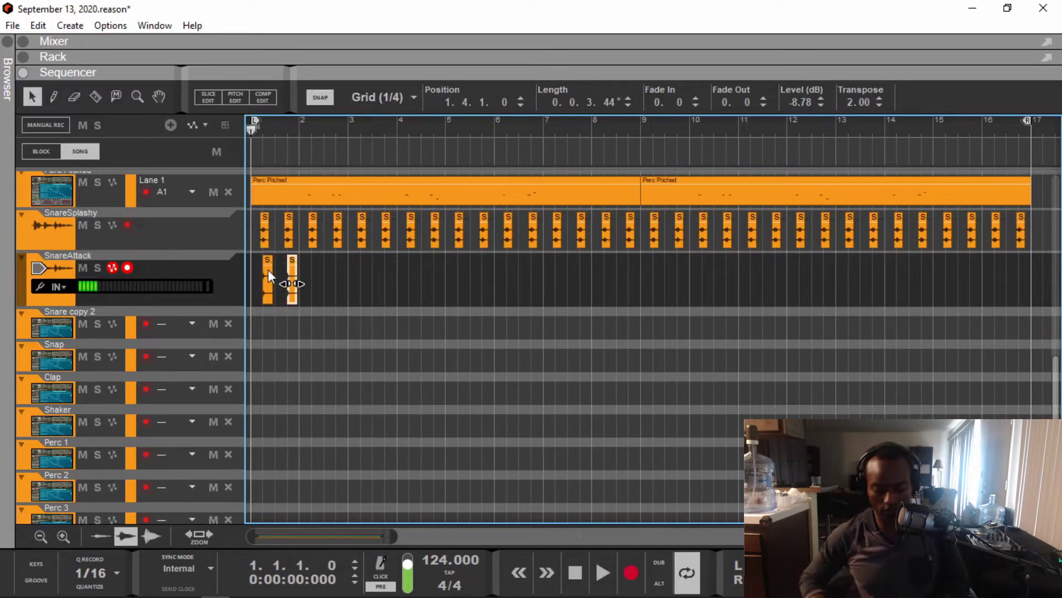
pyautogui.hotkey('ctrl', 'd')
pyautogui.hotkey('ctrl', 'Right')
pyautogui.hotkey('ctrl', 'd')
pyautogui.hotkey('ctrl', 'Right')
pyautogui.hotkey('ctrl', 'd')
pyautogui.hotkey('ctrl', 'Right')
pyautogui.hotkey('ctrl', 'd')
pyautogui.hotkey('ctrl', 'Right')
pyautogui.hotkey('ctrl', 'd')
pyautogui.hotkey('ctrl', 'Right')
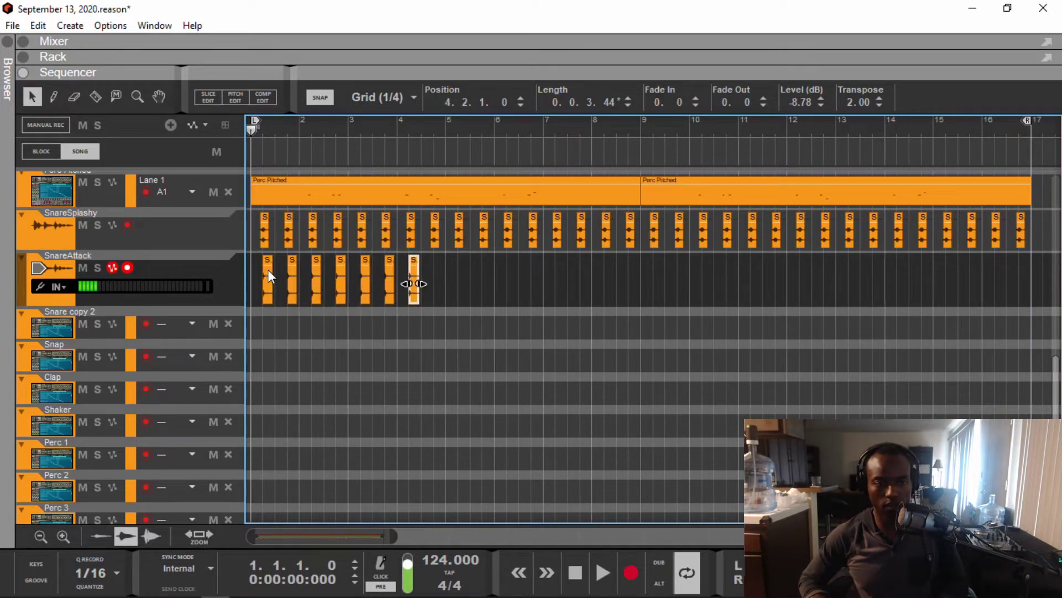
pyautogui.hotkey('ctrl', 'd')
pyautogui.hotkey('ctrl', 'Right')
pyautogui.hotkey('ctrl', 'd')
pyautogui.hotkey('ctrl', 'Right')
pyautogui.hotkey('ctrl', 'd')
pyautogui.hotkey('ctrl', 'Right')
pyautogui.hotkey('ctrl', 'd')
pyautogui.hotkey('ctrl', 'd')
pyautogui.hotkey('ctrl', 'Right')
pyautogui.hotkey('ctrl', 'd')
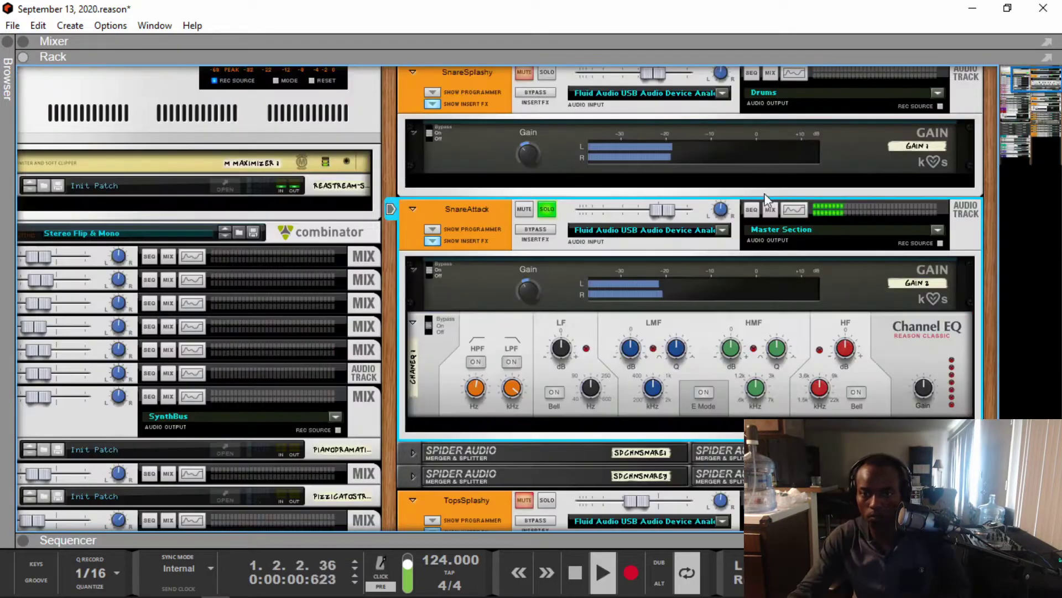
# Enable the gate on the SnareAttack mixer channel, set its range to about -25.20 dB and shorten its release
pyautogui.click(771, 210)
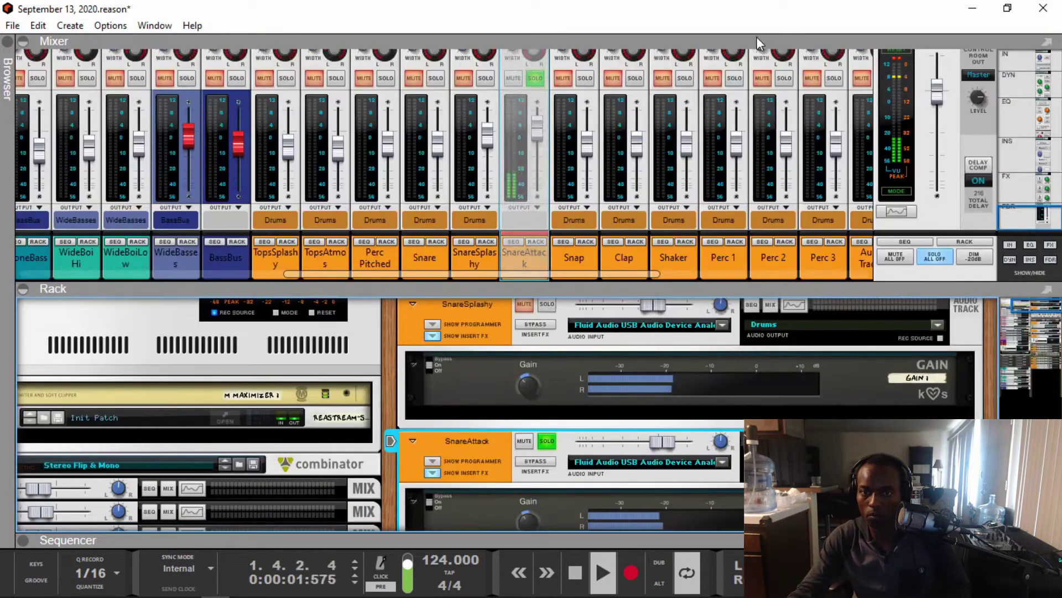
pyautogui.click(1027, 76)
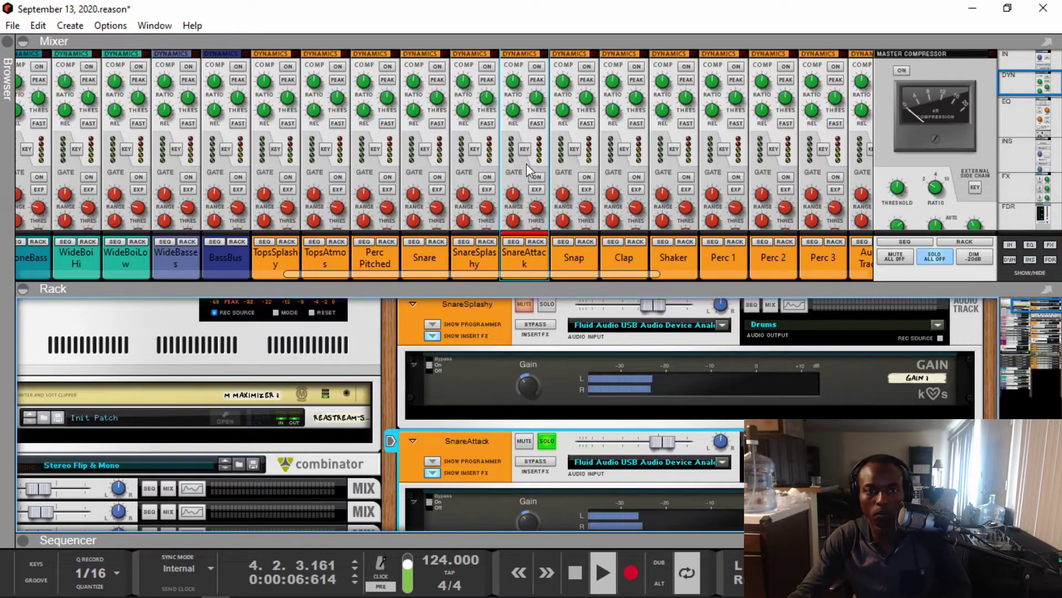
pyautogui.press('space')
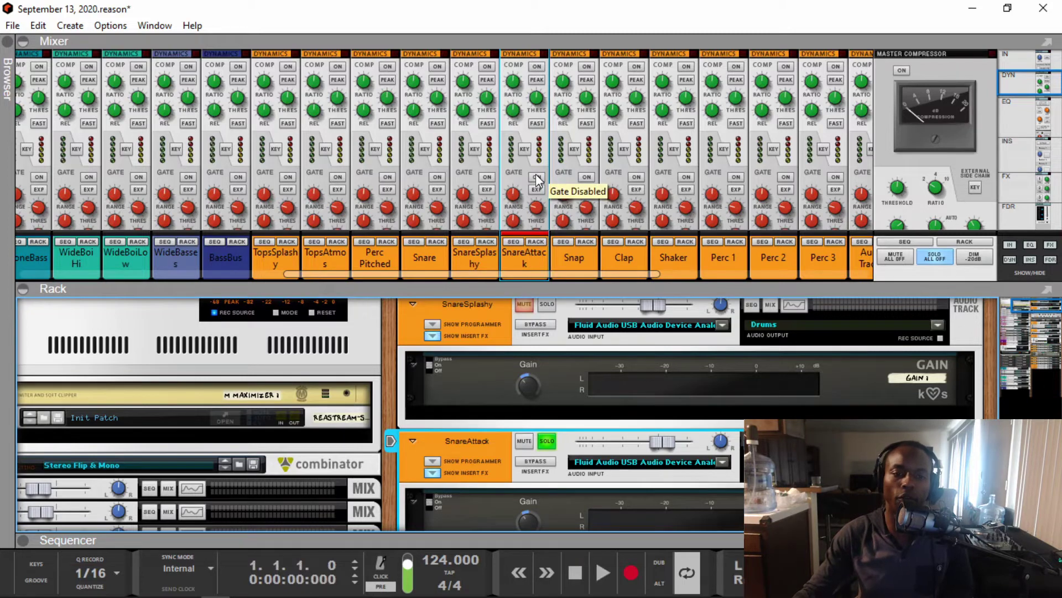
pyautogui.scroll(-2, 536, 179)
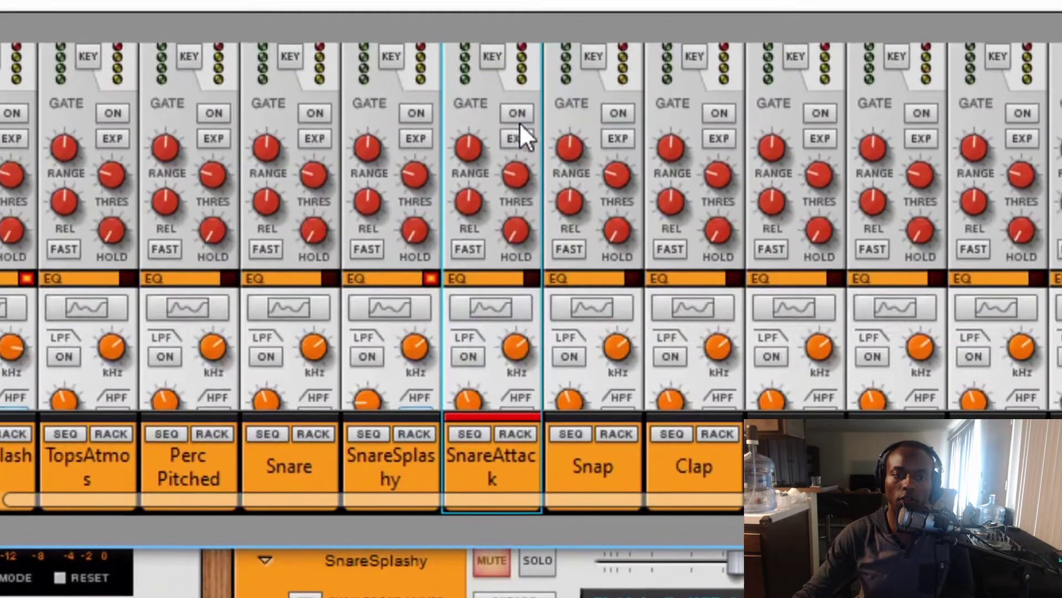
pyautogui.click(537, 83)
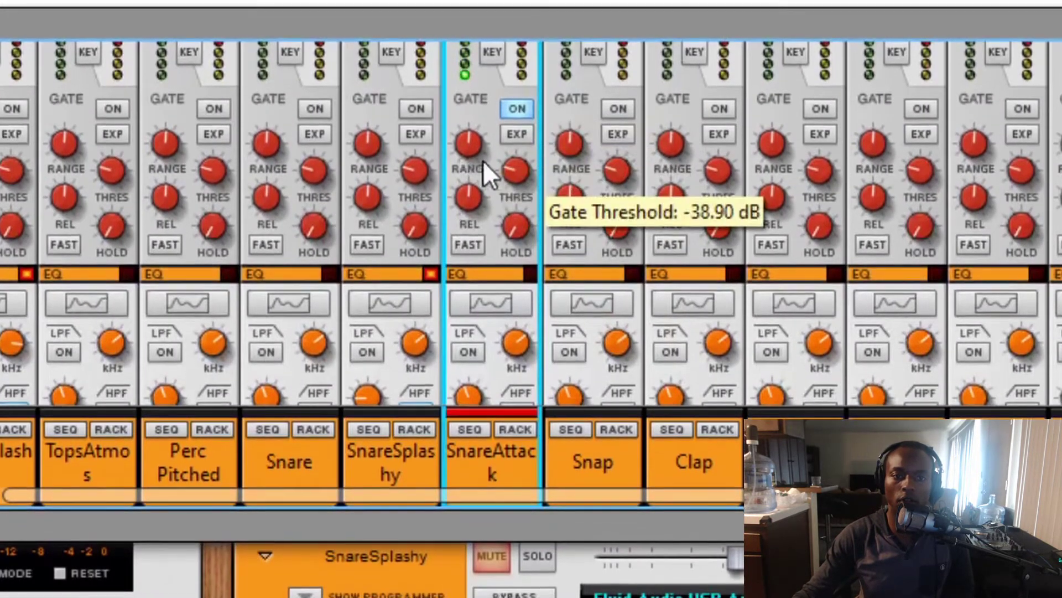
pyautogui.moveTo(473, 153); pyautogui.dragTo(509, 101)
pyautogui.moveTo(468, 178); pyautogui.dragTo(456, 204)
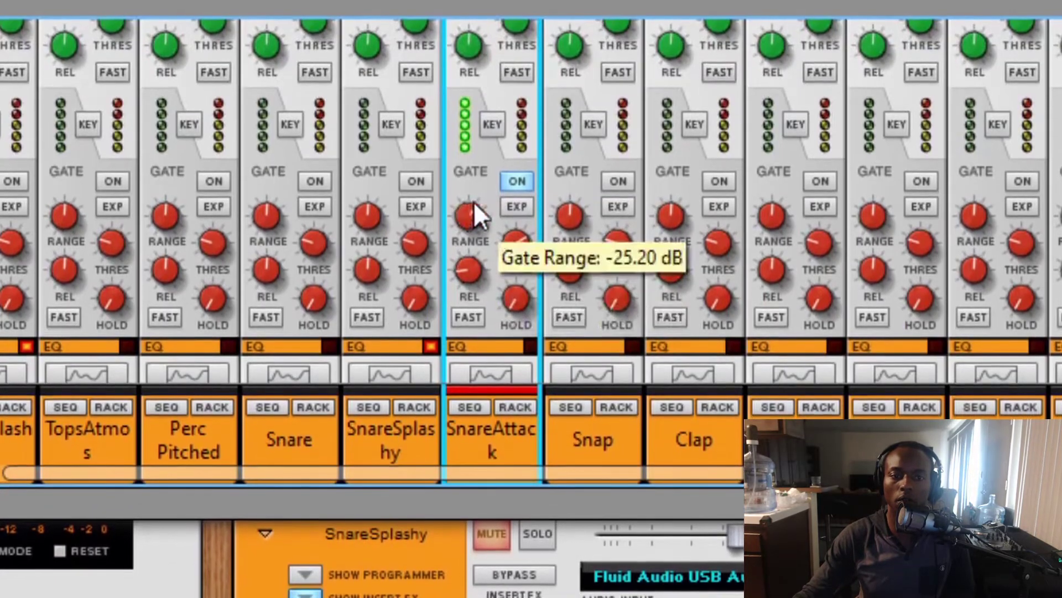
# Route the SnareAttack channel to the Drums bus and balance it with a level of about 3.20 dB and a slight Gain insert adjustment
pyautogui.scroll(-10, 493, 218)
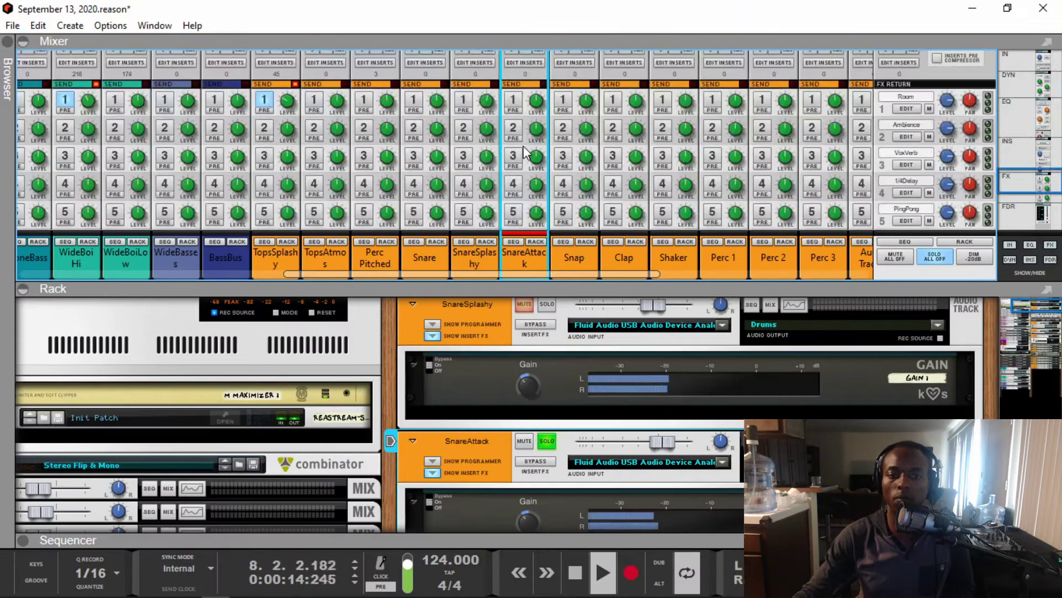
pyautogui.scroll(-5, 523, 150)
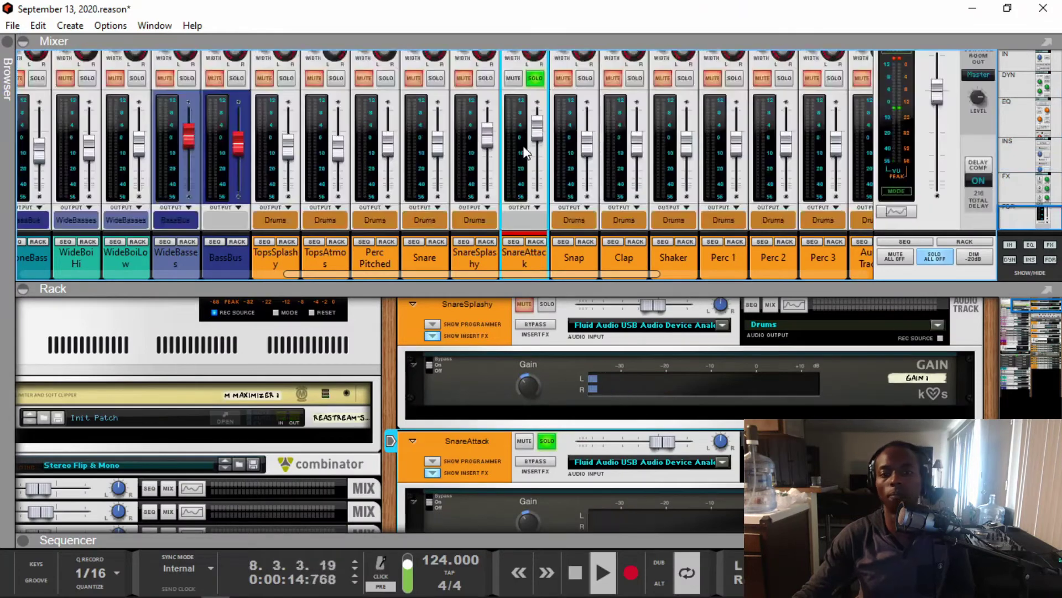
pyautogui.click(510, 220)
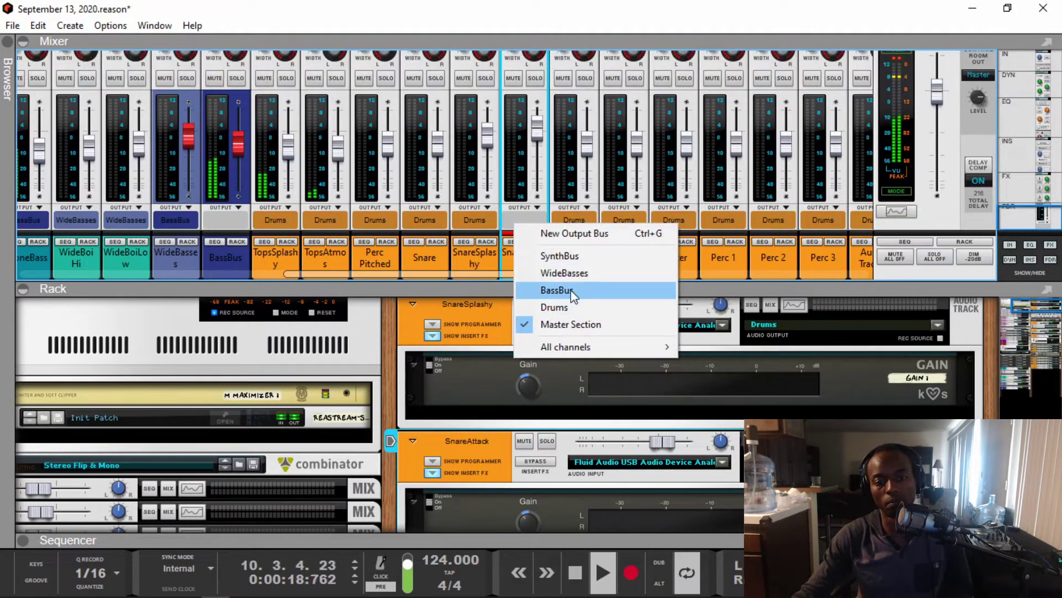
pyautogui.click(555, 307)
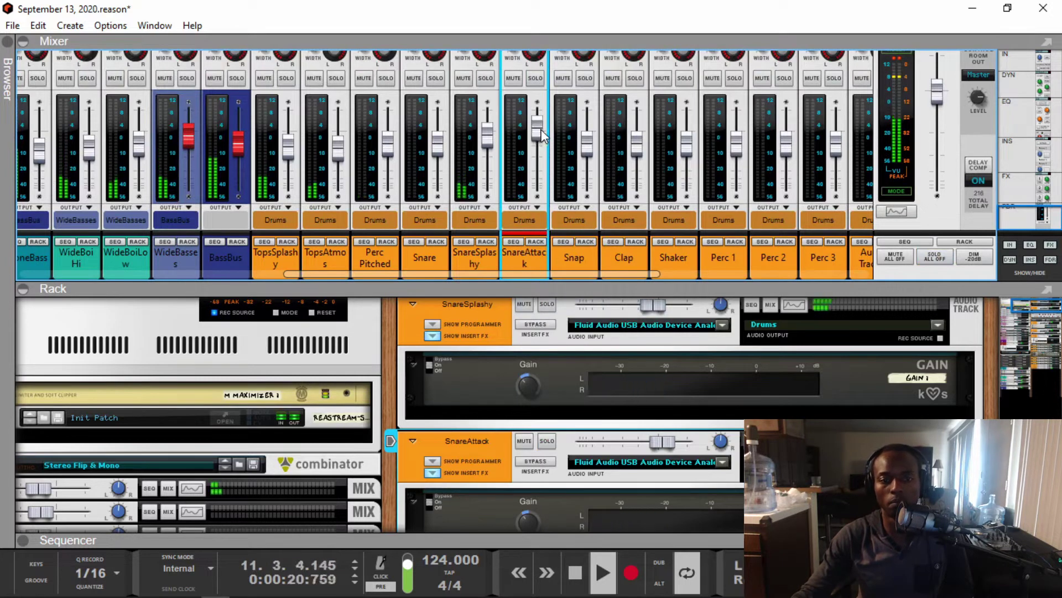
pyautogui.moveTo(541, 135); pyautogui.dragTo(543, 132)
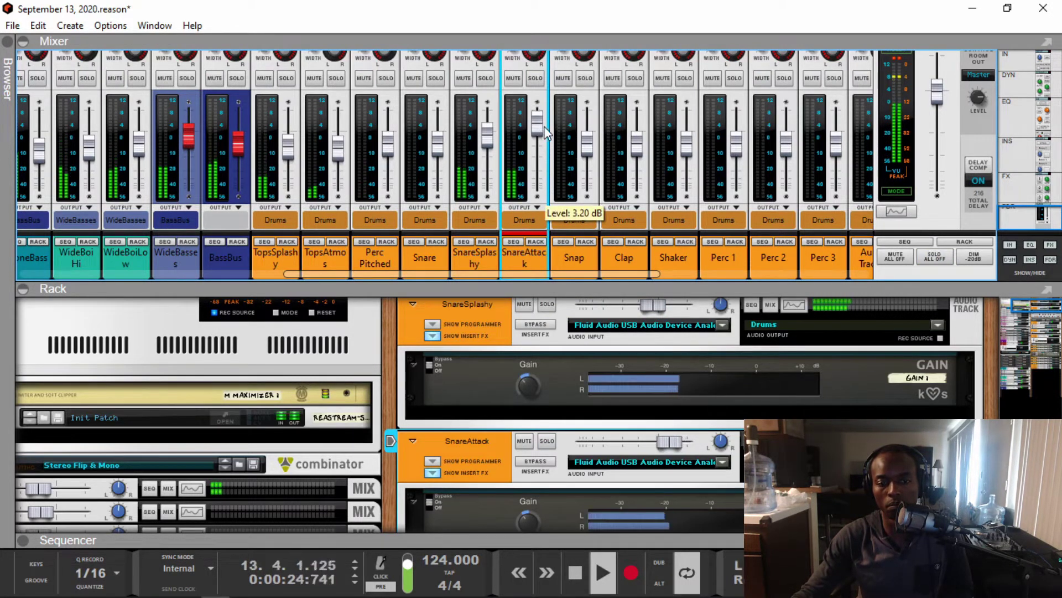
pyautogui.moveTo(530, 515); pyautogui.dragTo(533, 518)
# Locate the Drums bus channel in the mixer and show its device in the rack
pyautogui.moveTo(625, 274); pyautogui.dragTo(748, 274)
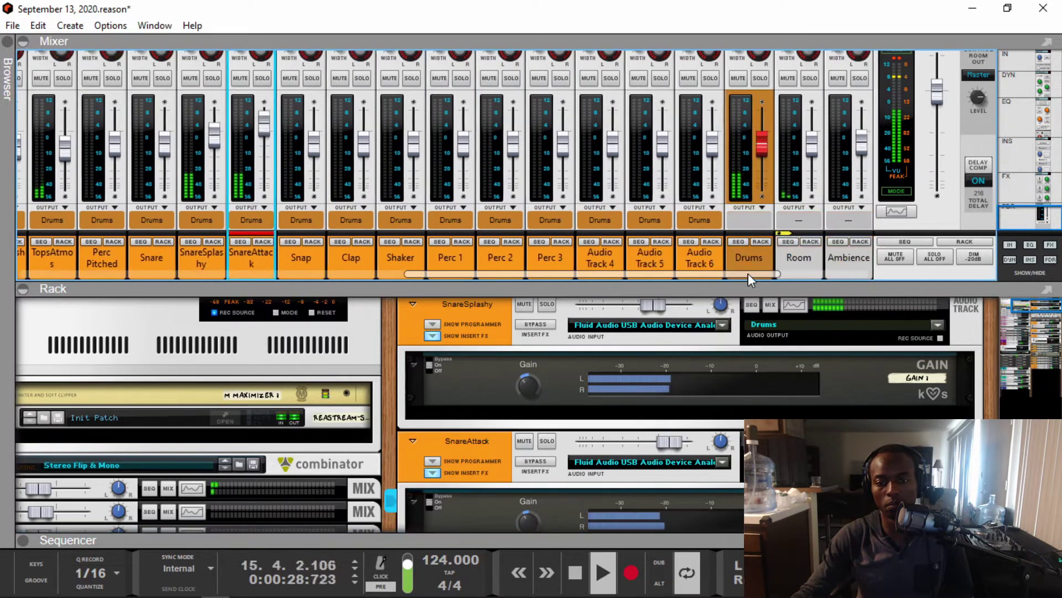
pyautogui.click(747, 242)
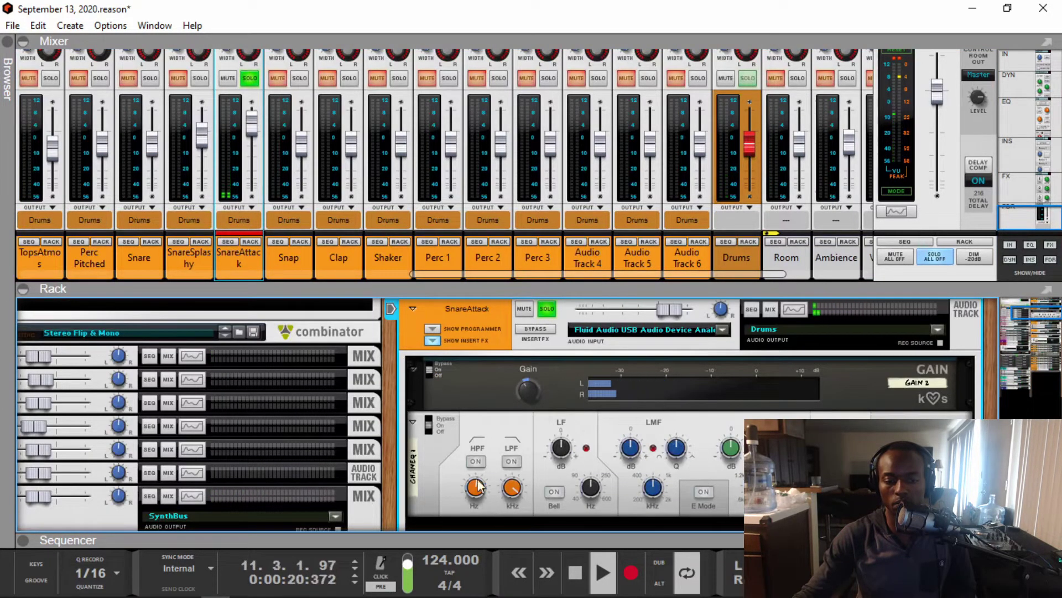
# Enable the high-pass filter on the SnareAttack insert EQ, lower its cutoff frequency and take the track out of solo
pyautogui.click(476, 461)
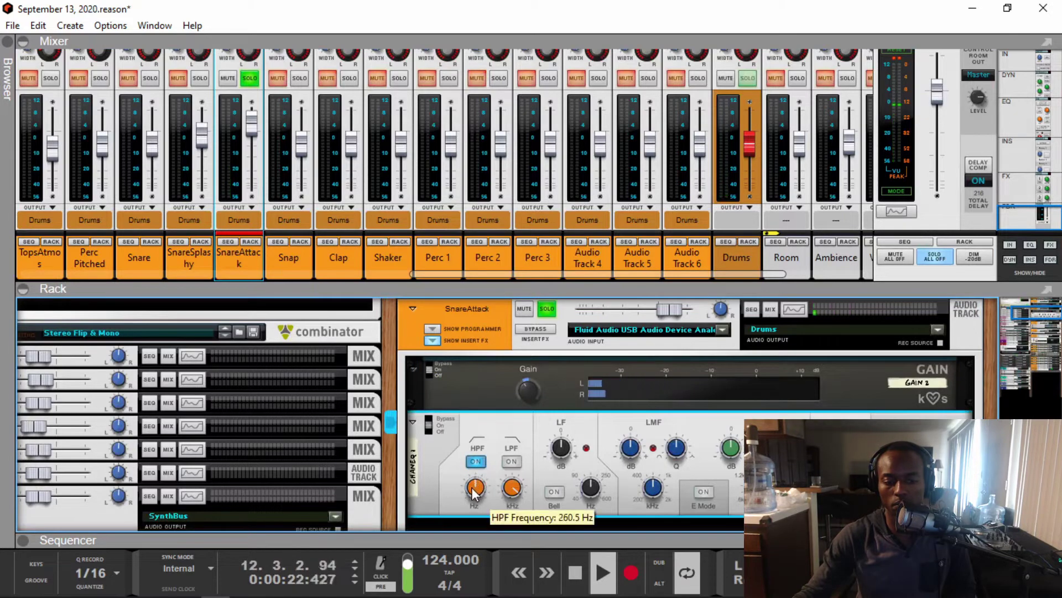
pyautogui.click(547, 309)
pyautogui.moveTo(475, 490); pyautogui.dragTo(474, 491)
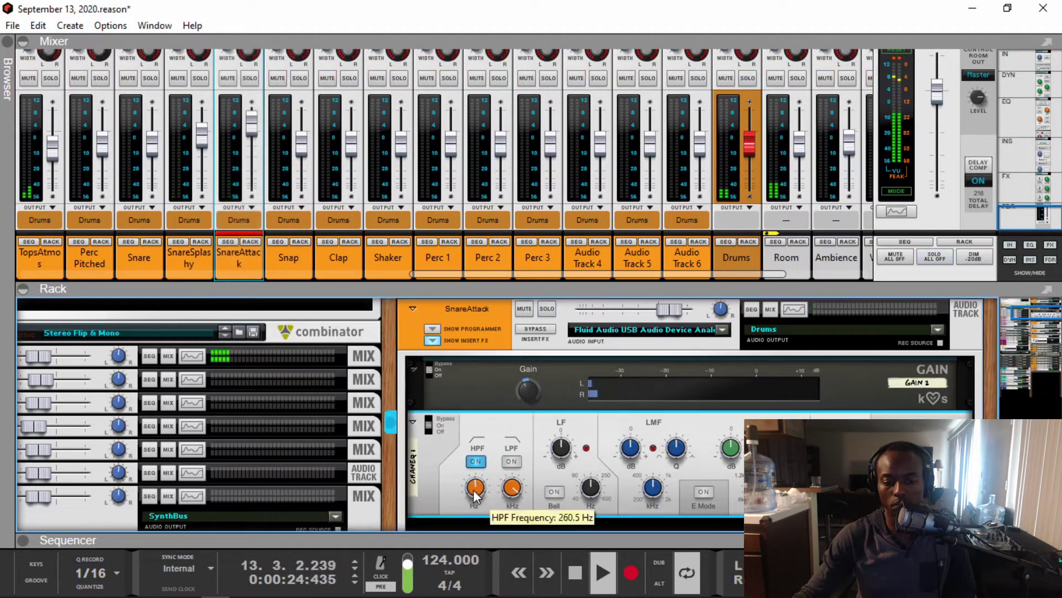
pyautogui.press('space')
# Group the SnareSplashy and SnareAttack channels into a new output bus named SnareGrp
pyautogui.click(229, 258)
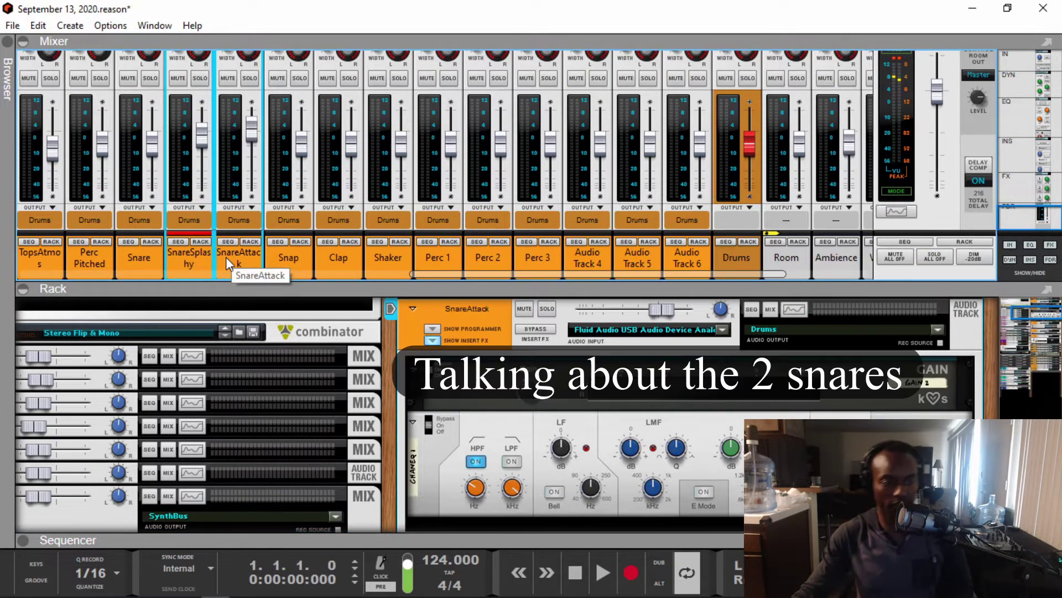
pyautogui.hotkey('ctrl', 'g')
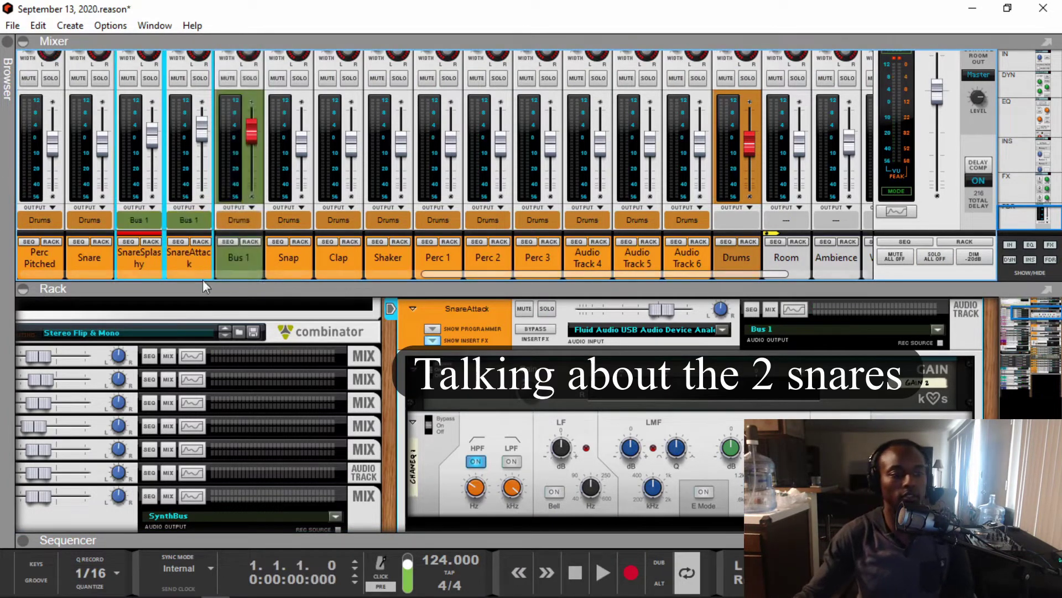
pyautogui.doubleClick(225, 254)
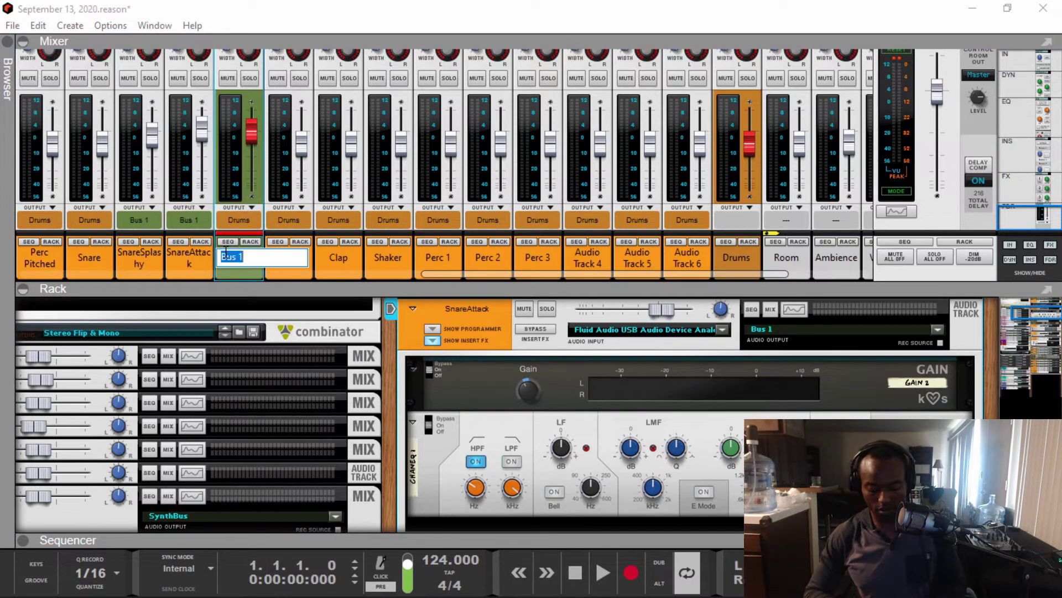
pyautogui.write('Sn')
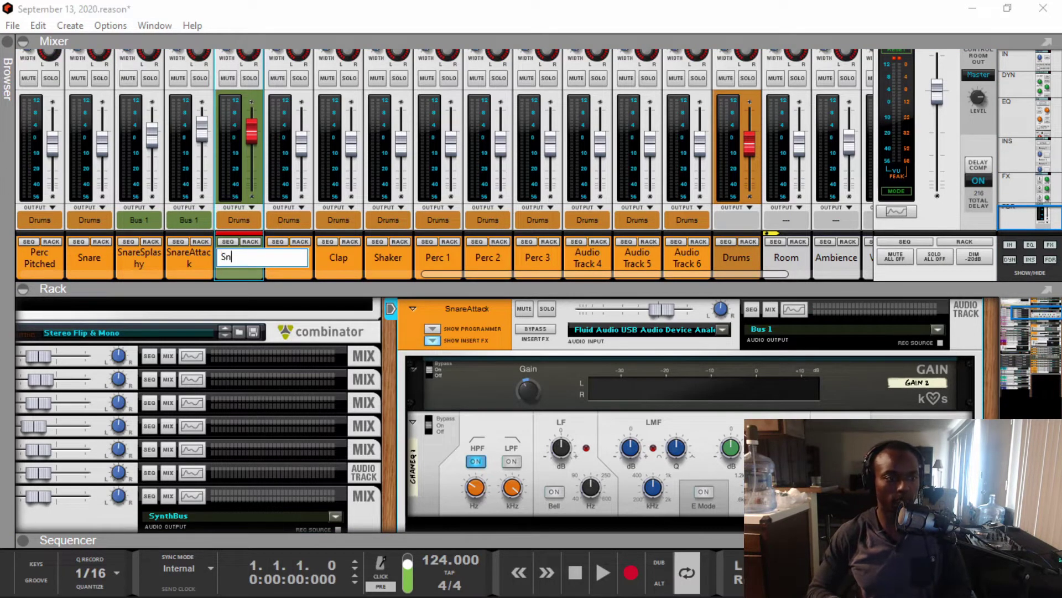
pyautogui.write('areGrp')
pyautogui.press('Return')
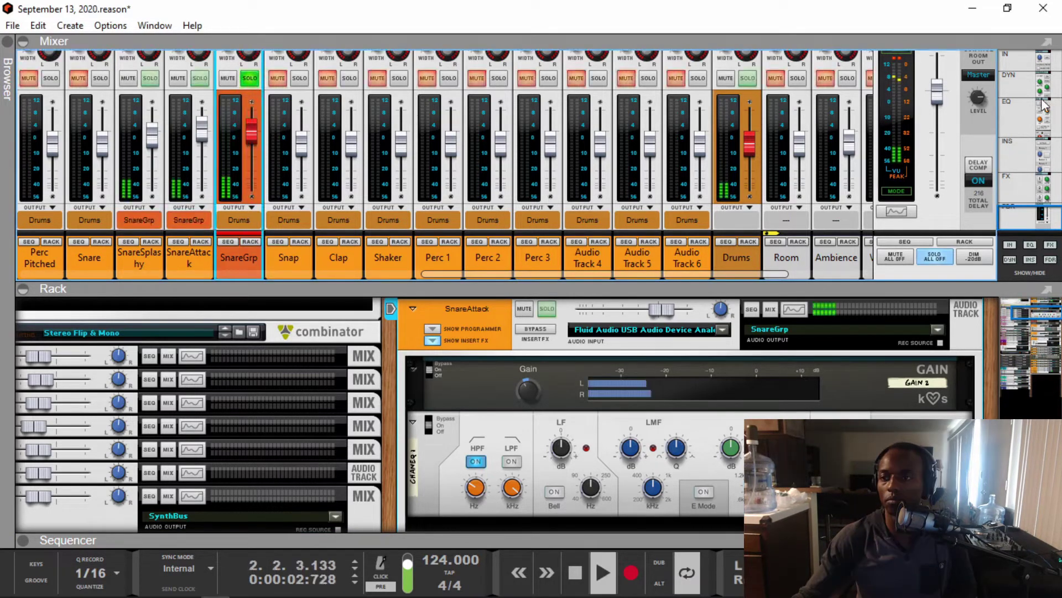
# Enable the SnareGrp channel compressor with a ratio of about 10.6:1, and lower its threshold and shorten its release
pyautogui.scroll(-5, 675, 176)
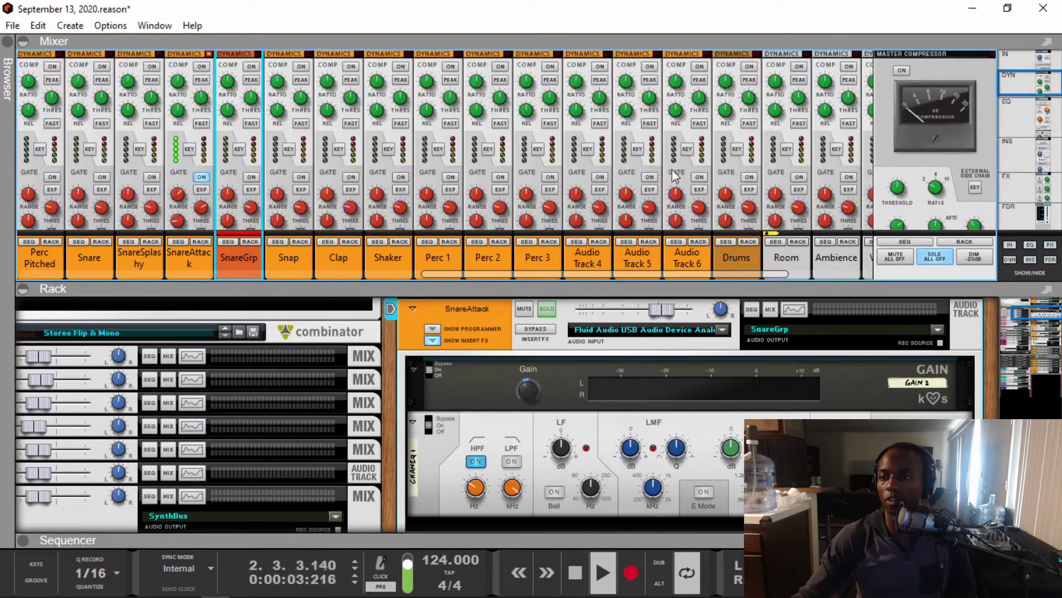
pyautogui.click(250, 66)
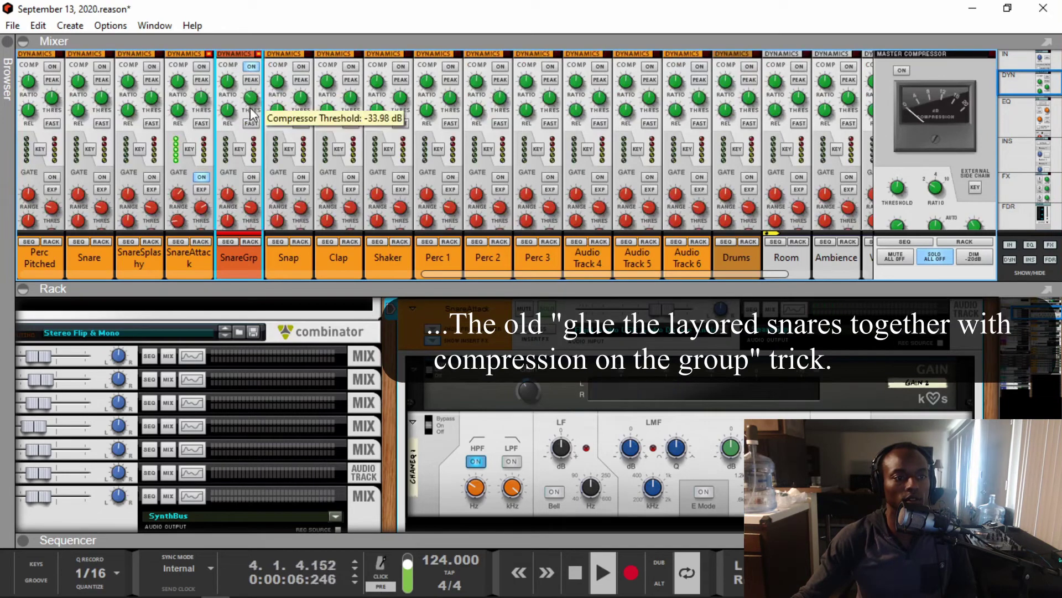
pyautogui.scroll(-10, 252, 111)
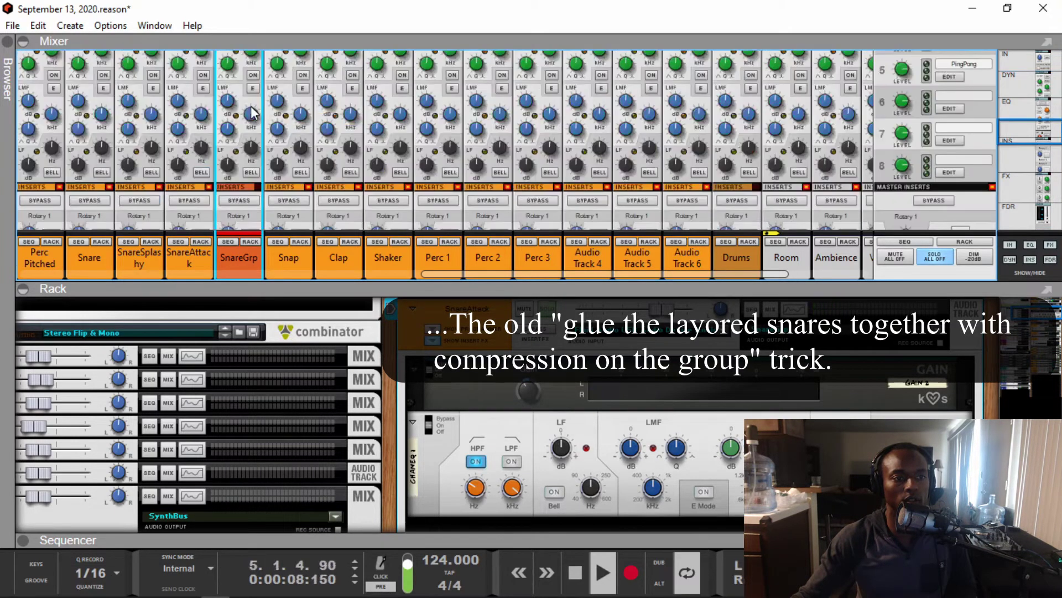
pyautogui.scroll(8, 250, 105)
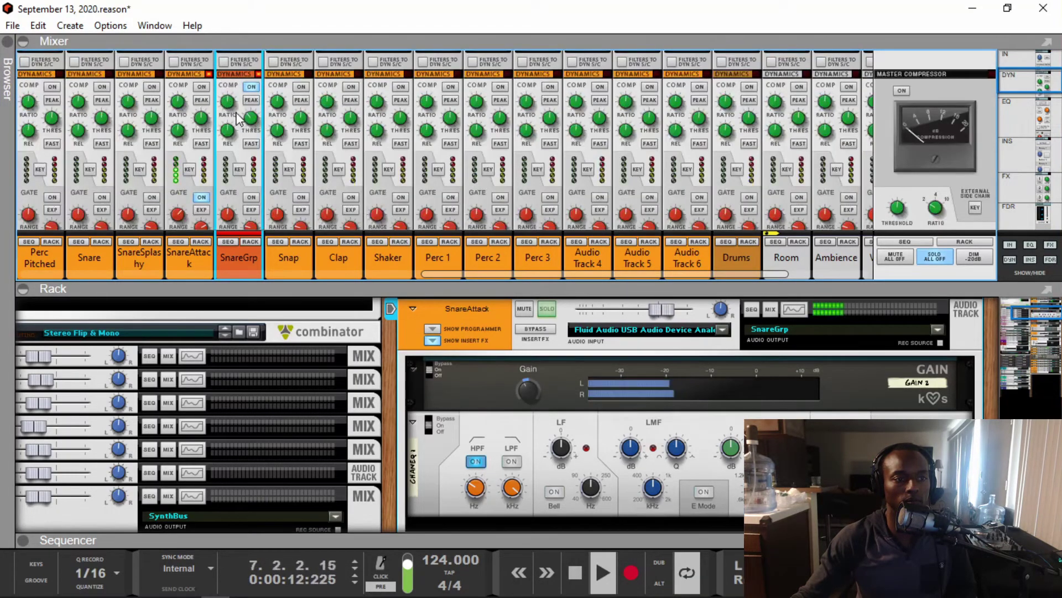
pyautogui.moveTo(228, 107); pyautogui.dragTo(251, 123)
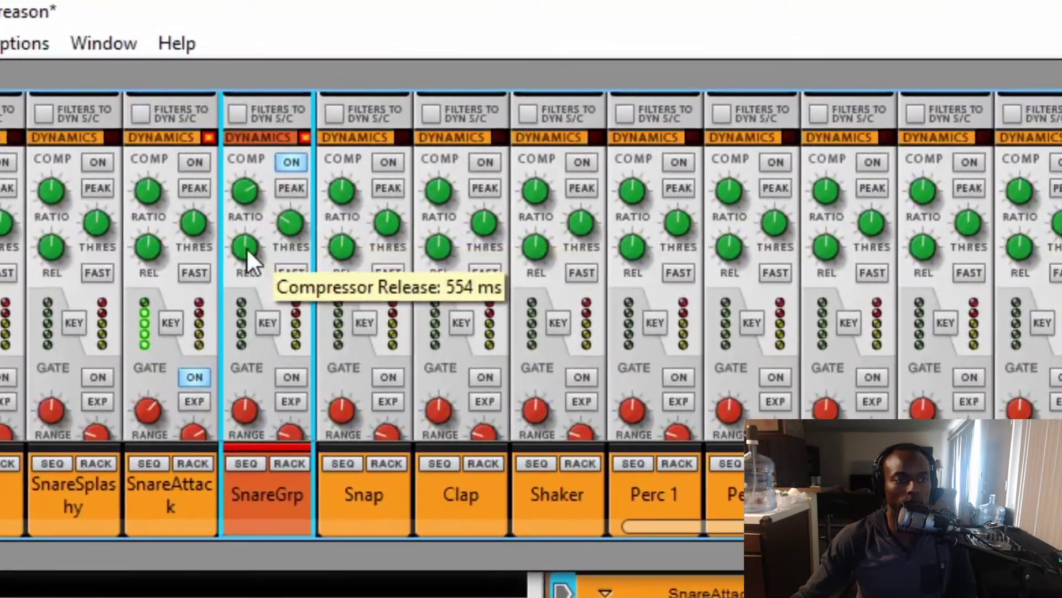
pyautogui.moveTo(300, 227); pyautogui.dragTo(219, 267)
# Compare the SnareGrp sound with the channel compressor bypassed and engaged during playback
pyautogui.scroll(-2, 301, 234)
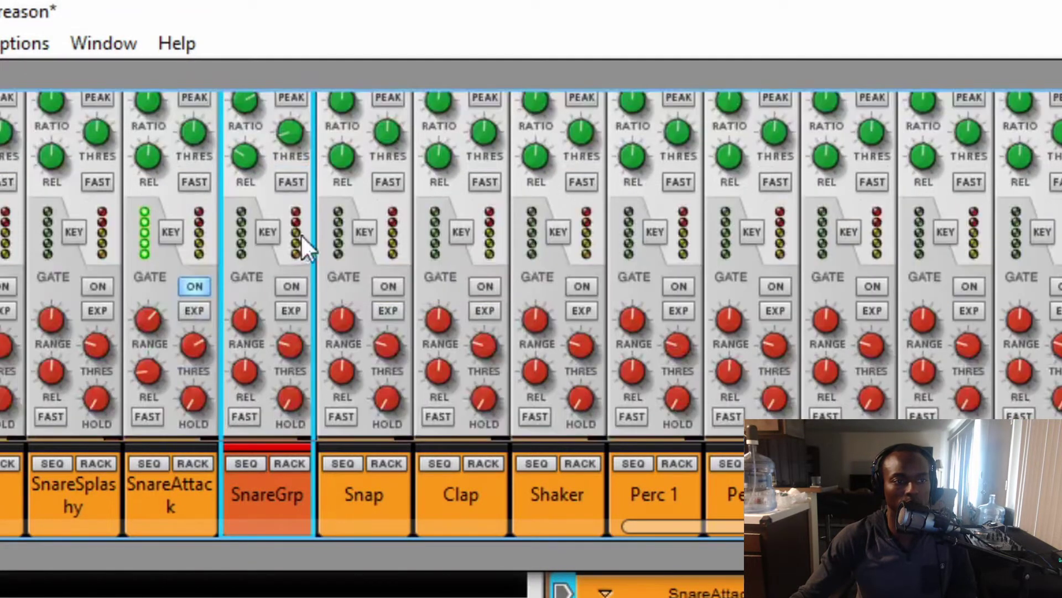
pyautogui.scroll(2, 317, 248)
pyautogui.click(291, 161)
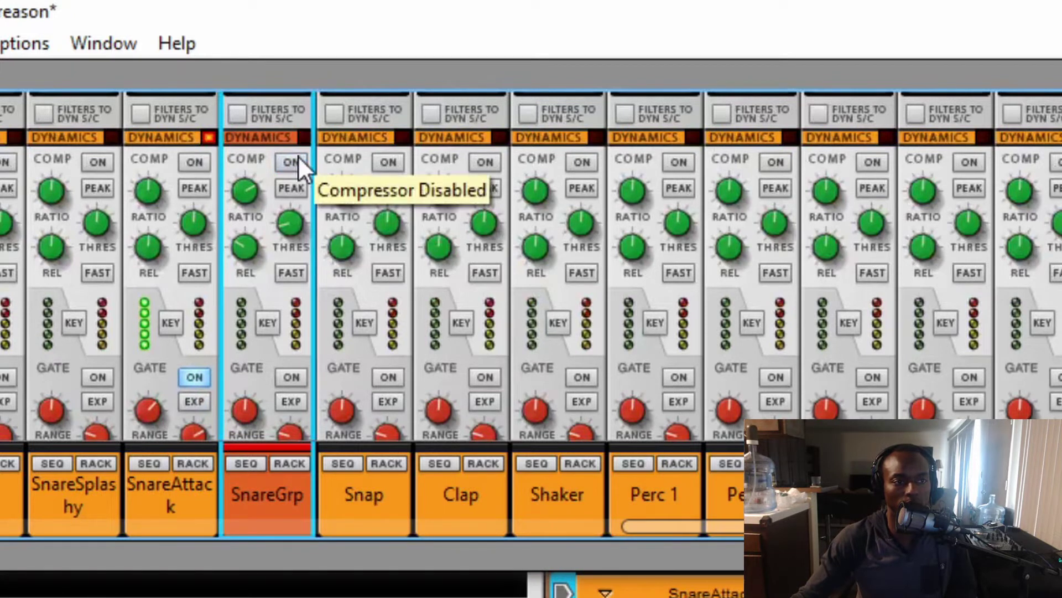
pyautogui.click(298, 155)
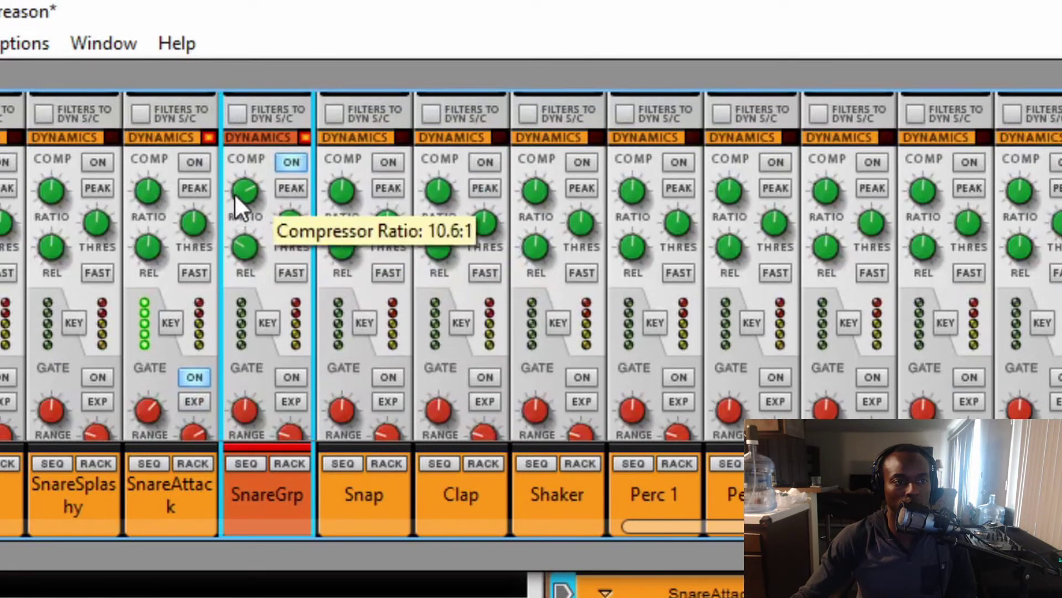
# Fine-tune the SnareGrp compressor ratio, set its threshold to about -46.27 dB and slightly adjust the channel's input gain
pyautogui.moveTo(234, 194); pyautogui.dragTo(294, 227)
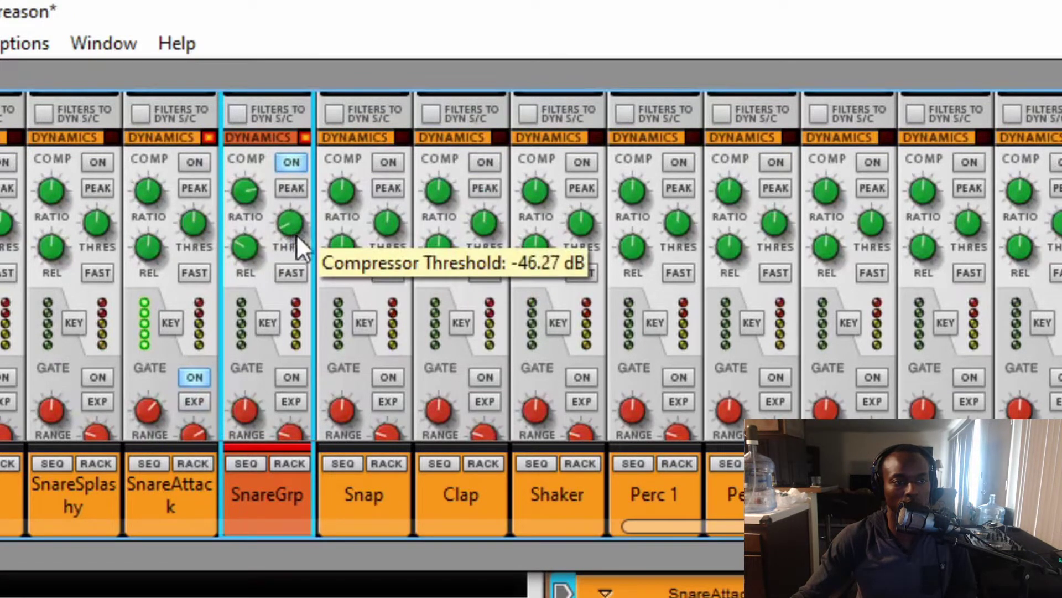
pyautogui.scroll(5, 266, 299)
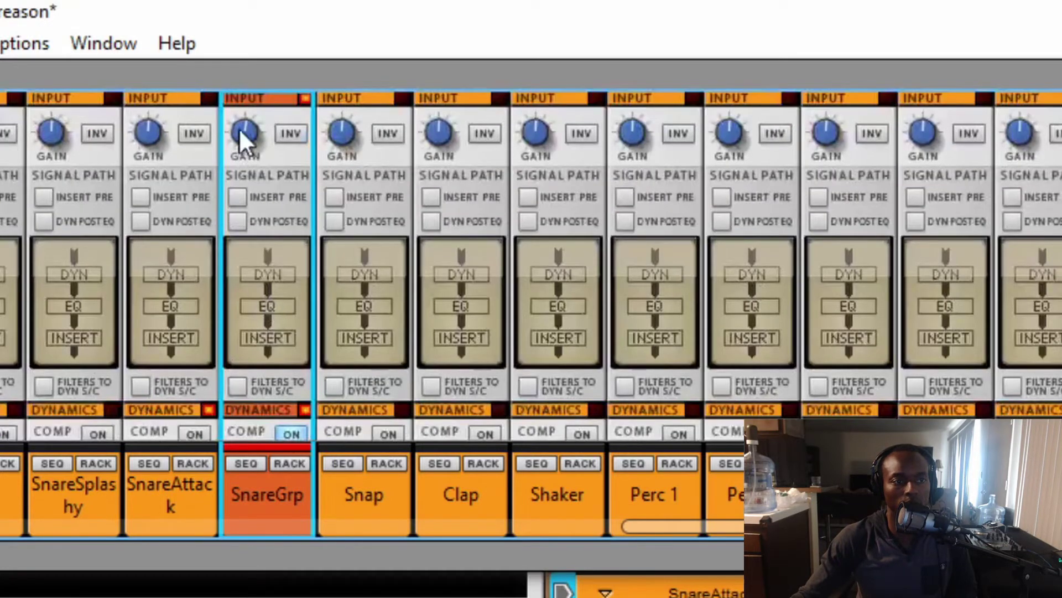
pyautogui.moveTo(239, 128); pyautogui.dragTo(243, 125)
pyautogui.scroll(-5, 299, 301)
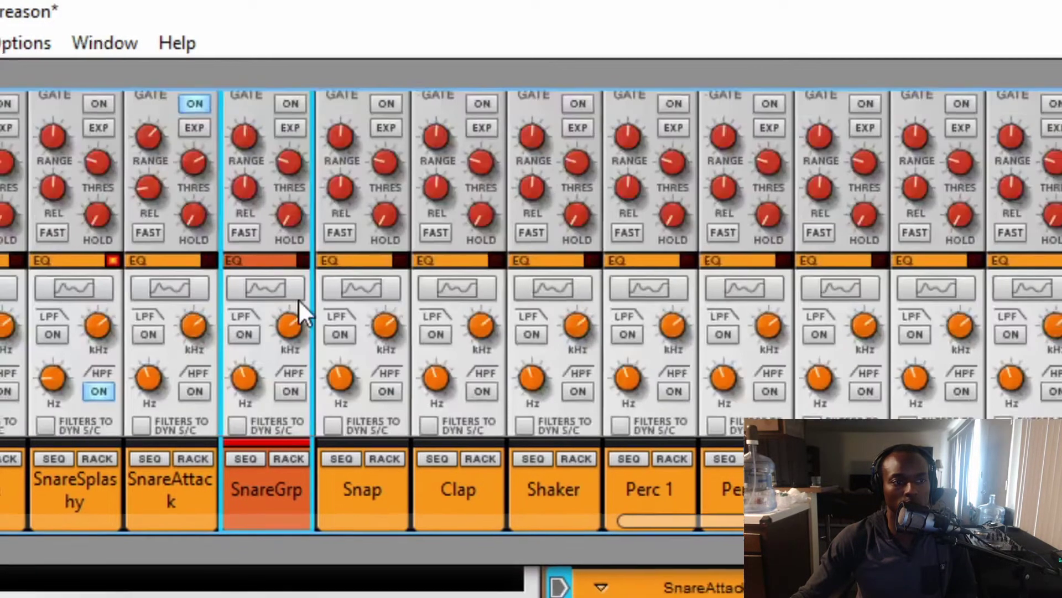
pyautogui.scroll(-8, 299, 302)
pyautogui.scroll(5, 299, 301)
pyautogui.press('space')
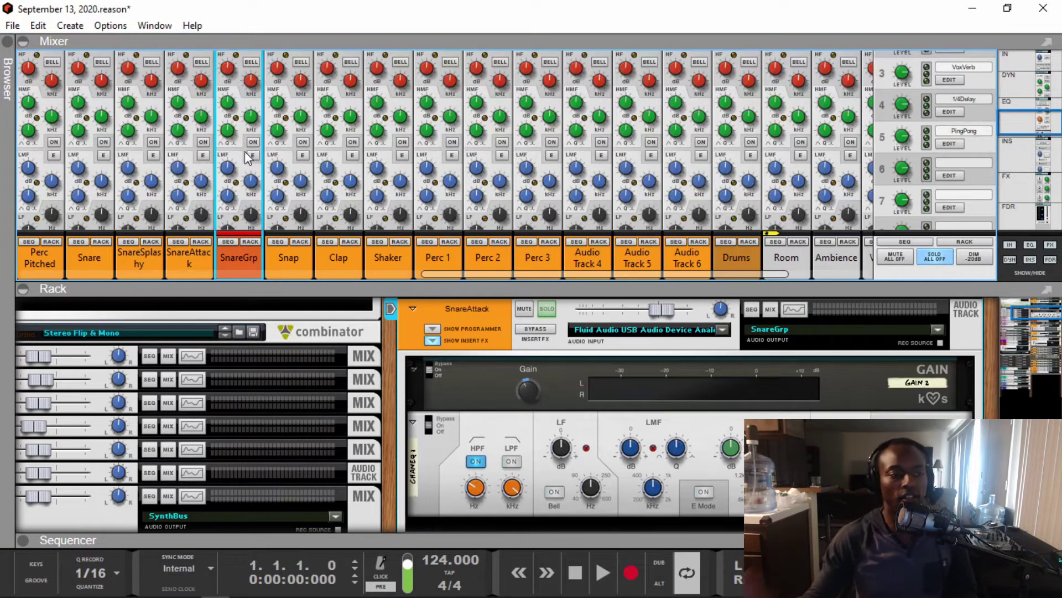
# Review the SnareGrp dynamics section and audition the snare group in solo
pyautogui.scroll(1, 246, 161)
pyautogui.click(1019, 84)
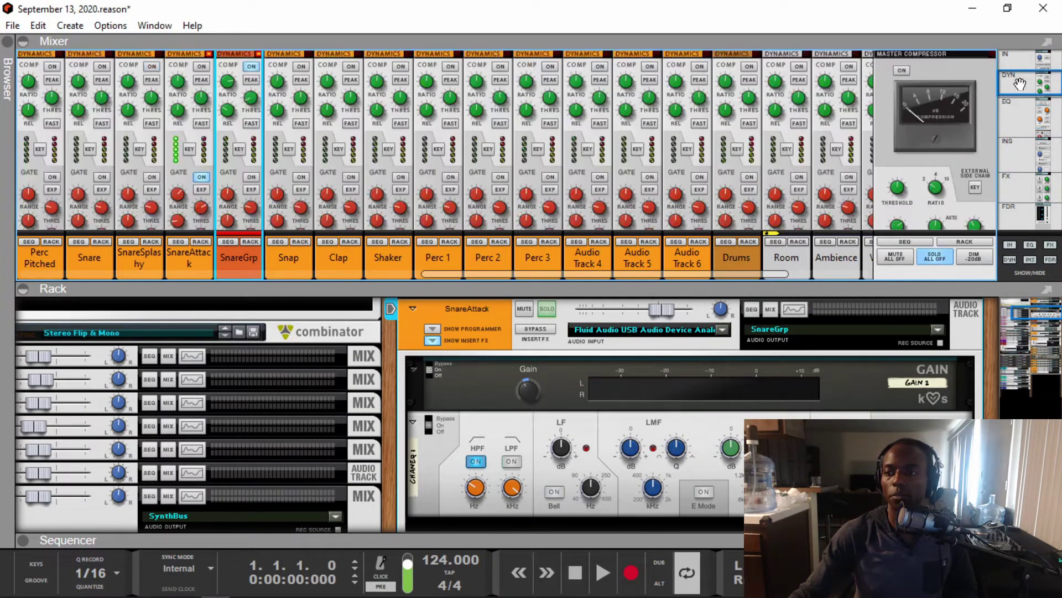
pyautogui.press('space')
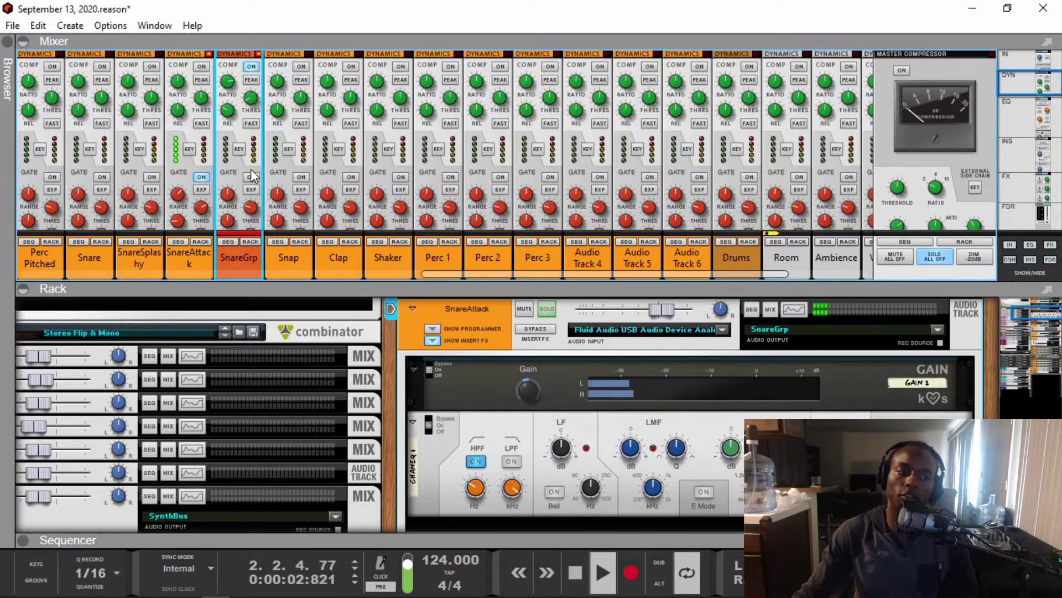
pyautogui.scroll(1, 252, 172)
pyautogui.scroll(-10, 252, 173)
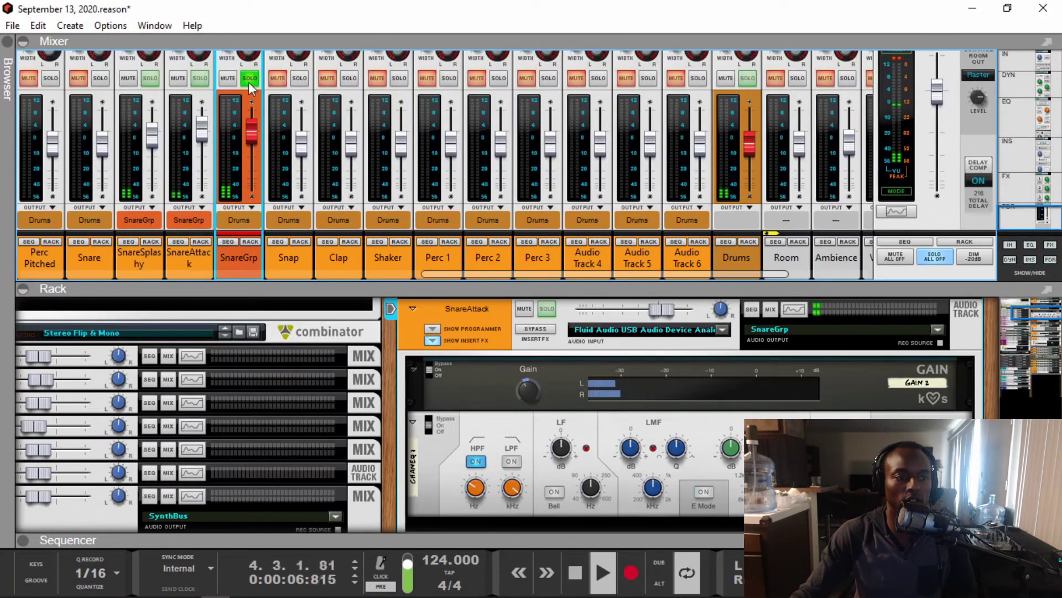
pyautogui.press('space')
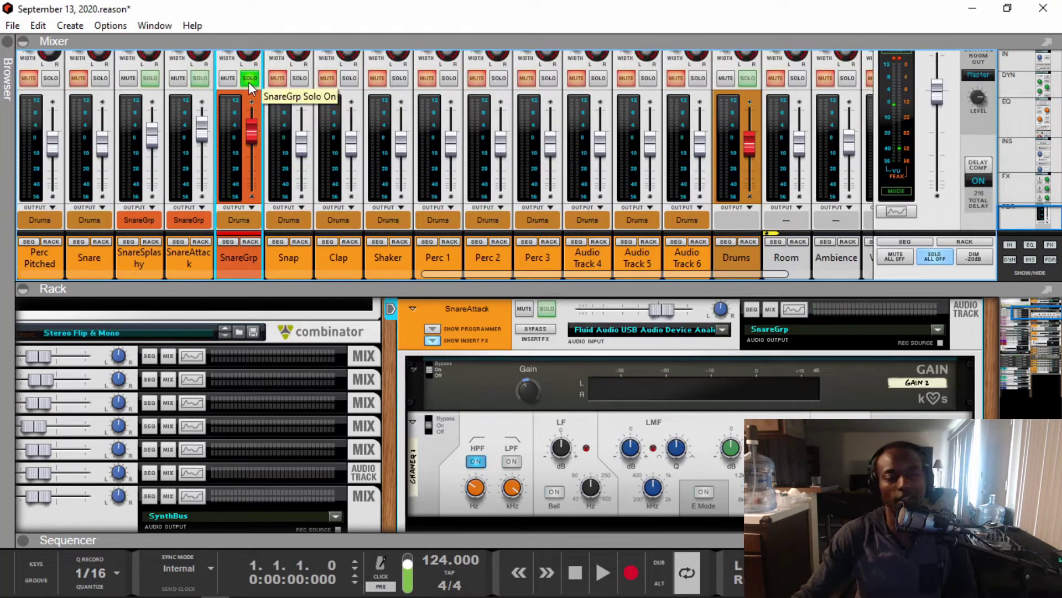
# Take SnareGrp out of solo and lower its level to about -6.41 dB against the full mix
pyautogui.click(248, 82)
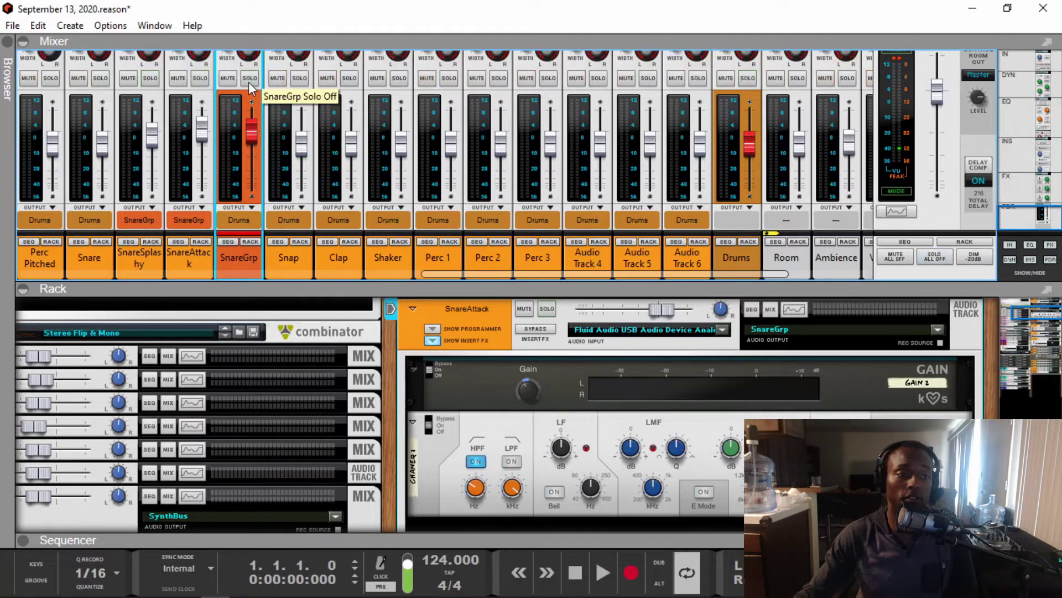
pyautogui.press('space')
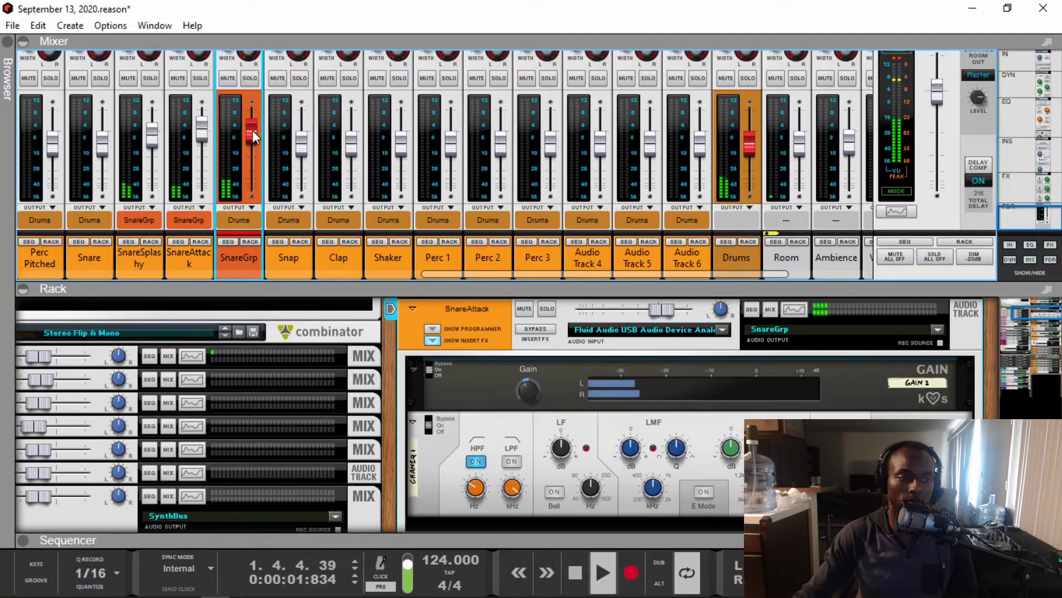
pyautogui.moveTo(249, 128); pyautogui.dragTo(249, 141)
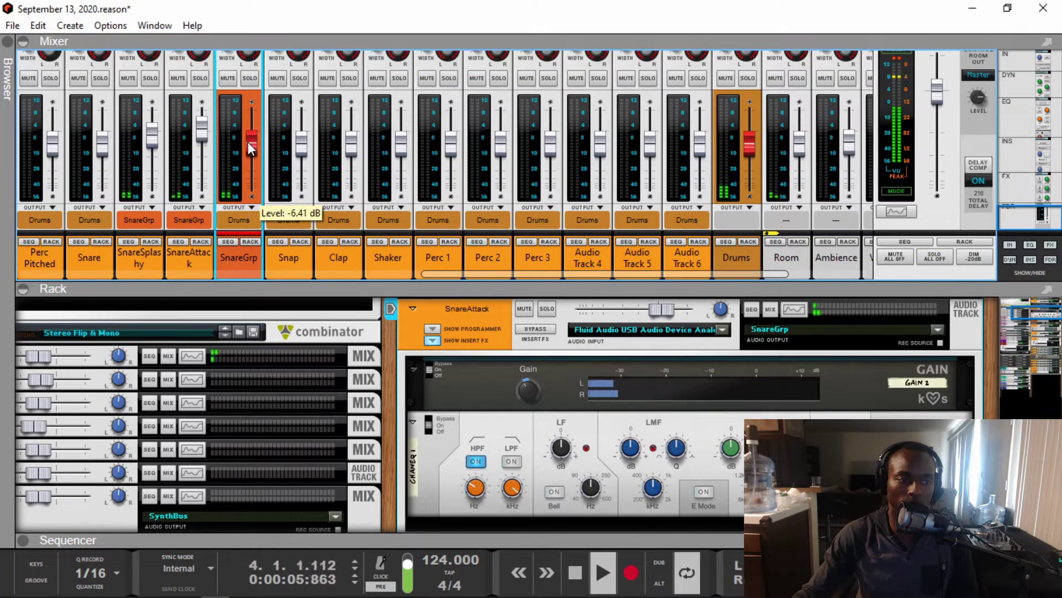
# Add a Soundtoys EffectRack as an insert on SnareGrp and open its plugin window, moved higher on screen
pyautogui.rightClick(457, 326)
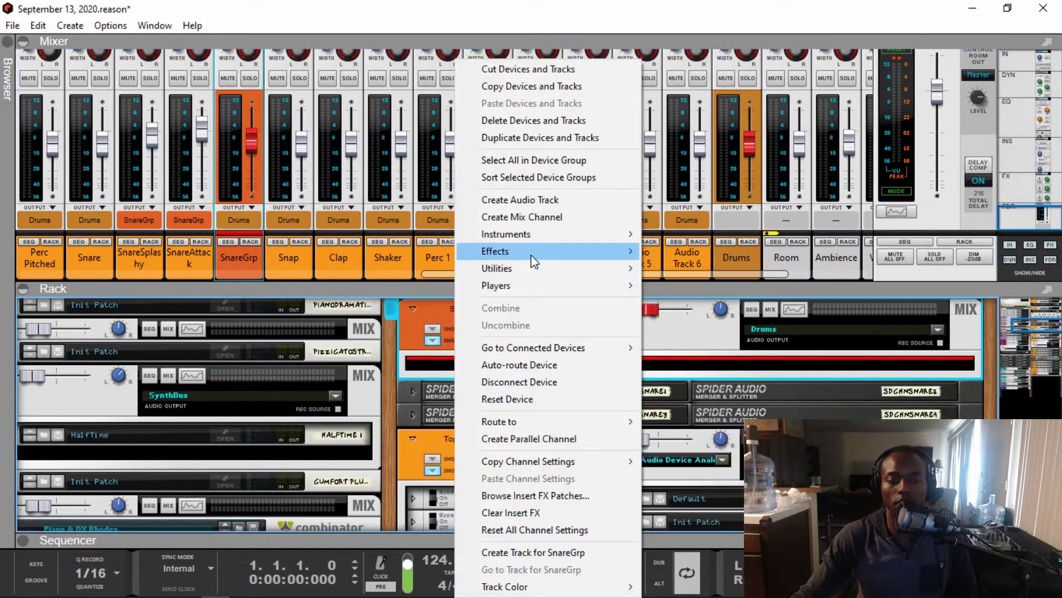
pyautogui.moveTo(553, 250)
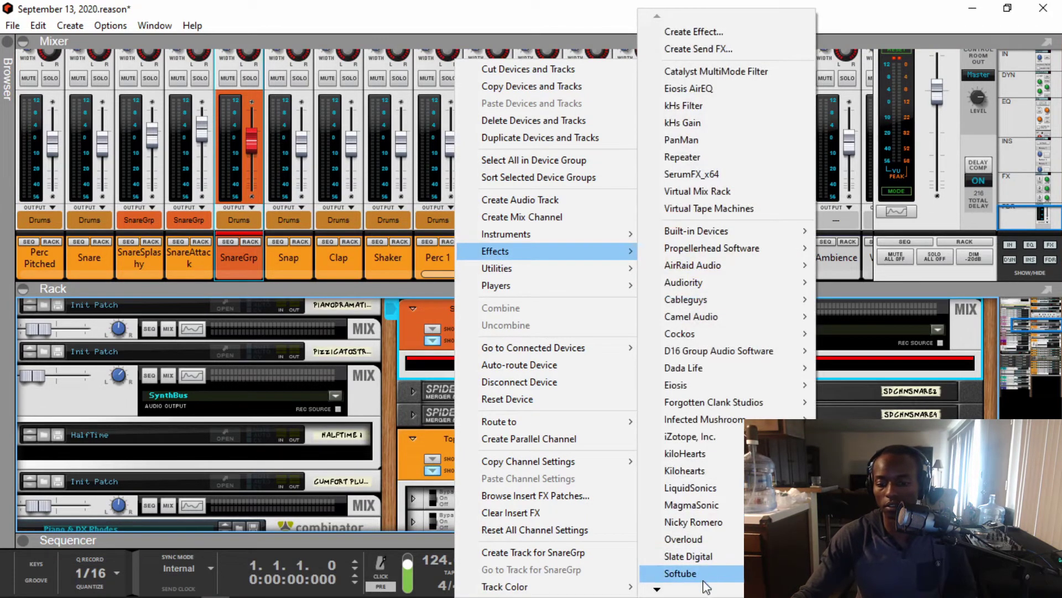
pyautogui.scroll(-3, 693, 581)
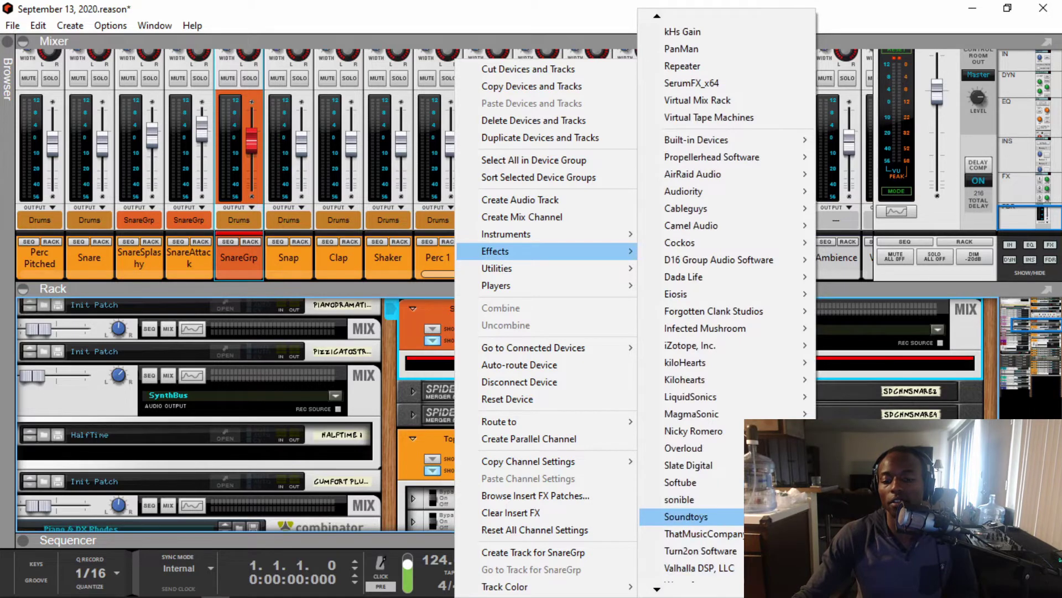
pyautogui.click(857, 519)
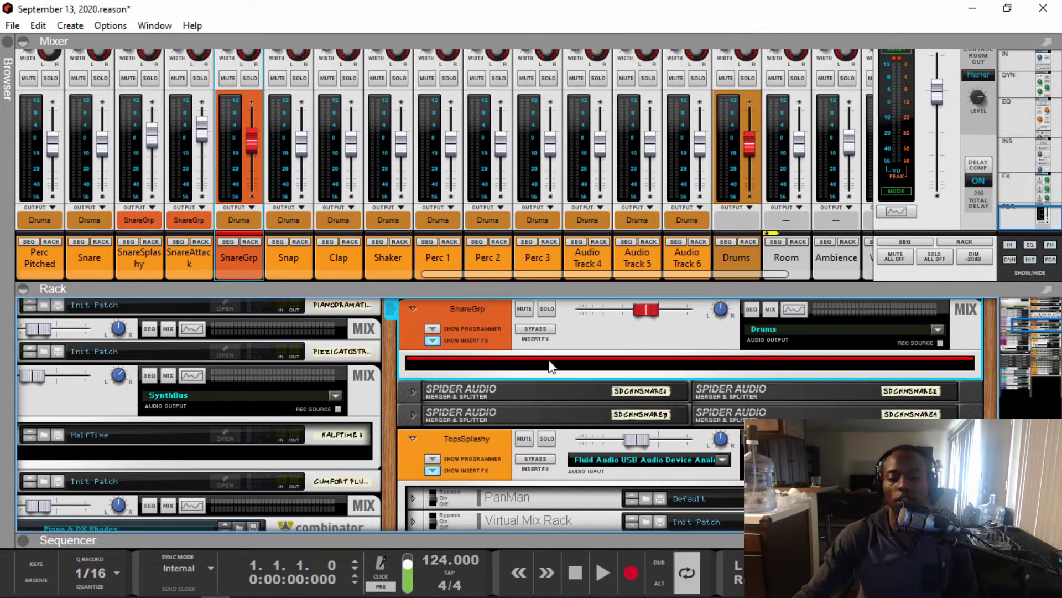
pyautogui.rightClick(549, 439)
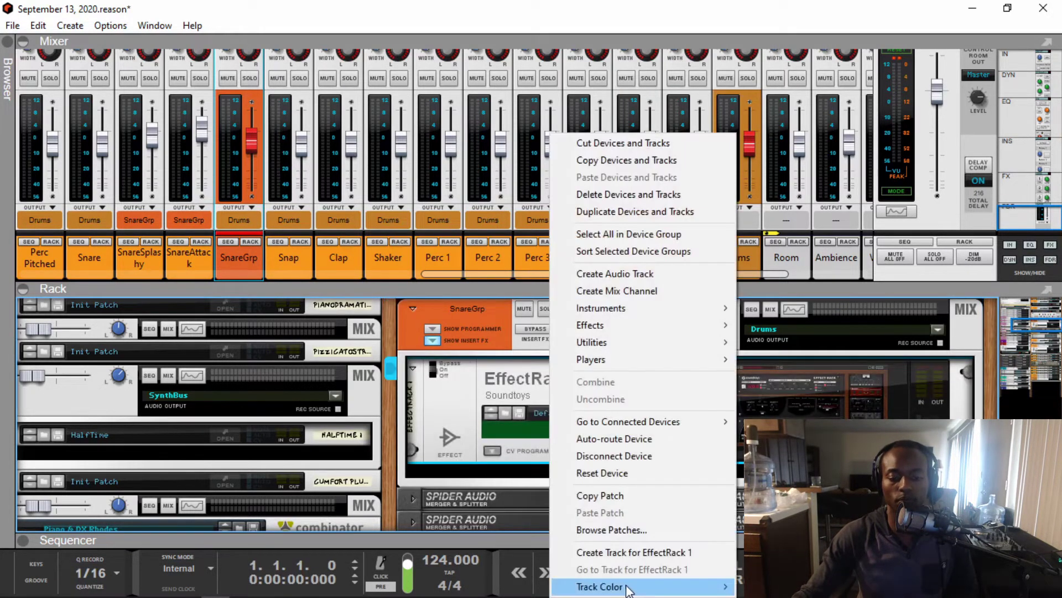
pyautogui.moveTo(699, 592)
pyautogui.click(797, 571)
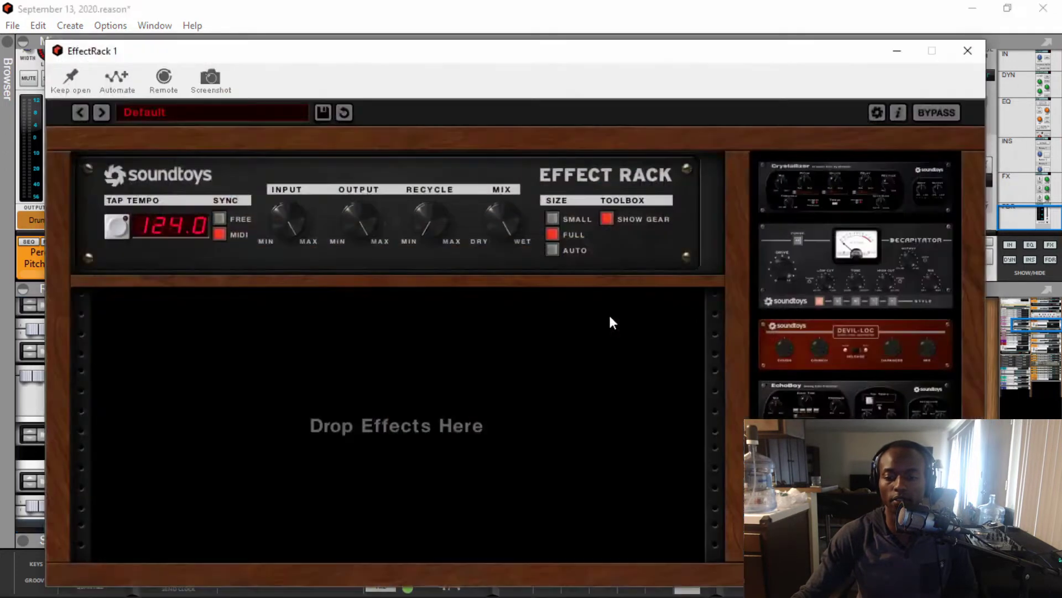
pyautogui.moveTo(406, 56); pyautogui.dragTo(428, 16)
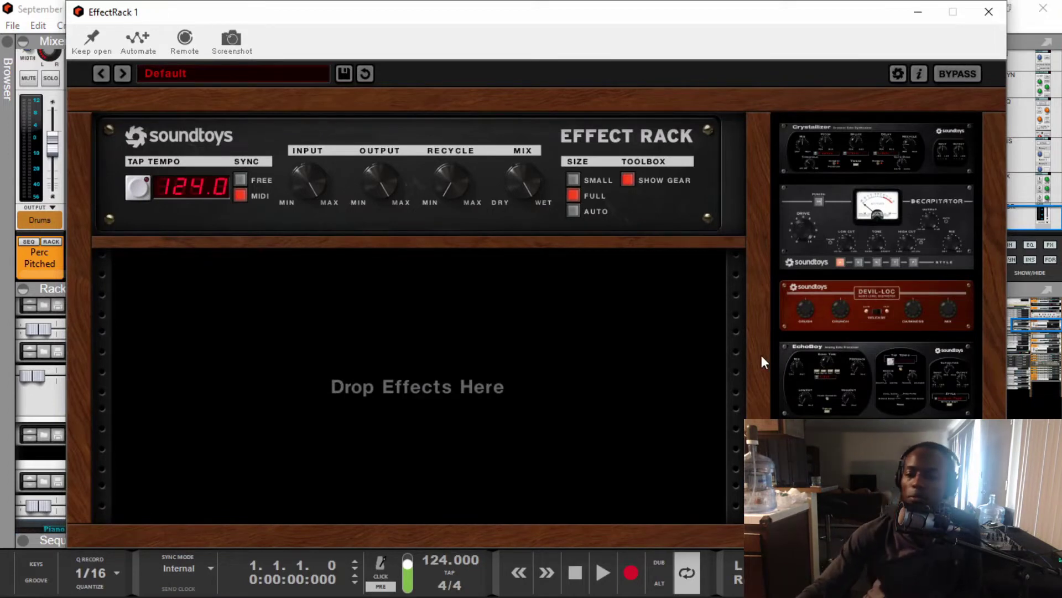
# Load the Decapitator into the empty effect rack and start playback to hear it
pyautogui.press('space')
pyautogui.press('space')
pyautogui.moveTo(875, 233); pyautogui.dragTo(454, 282)
pyautogui.press('space')
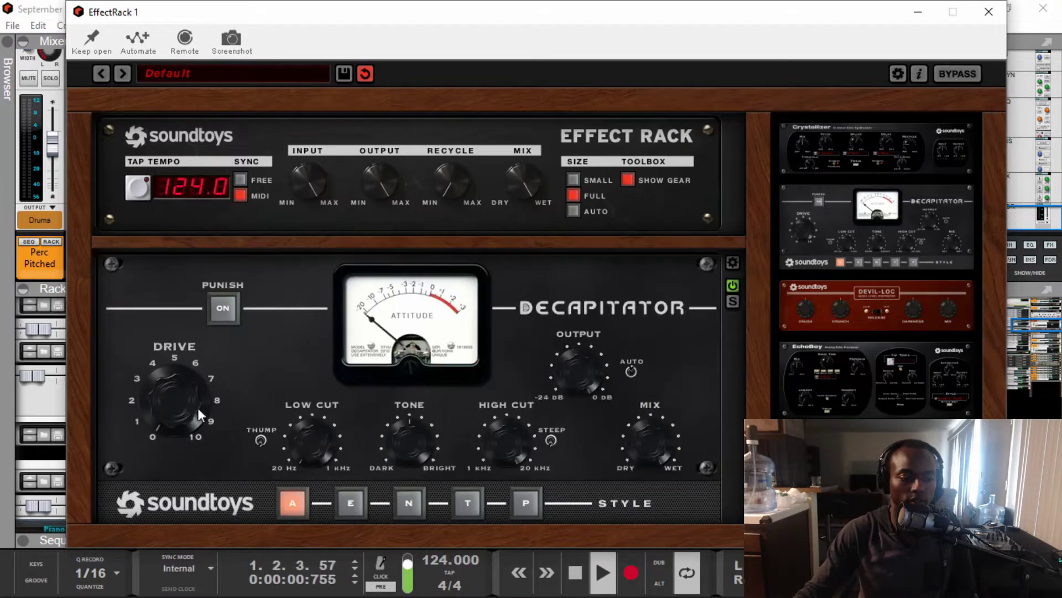
# Set the Decapitator's Drive to about 2 while listening to the snare group
pyautogui.moveTo(213, 346); pyautogui.dragTo(187, 378)
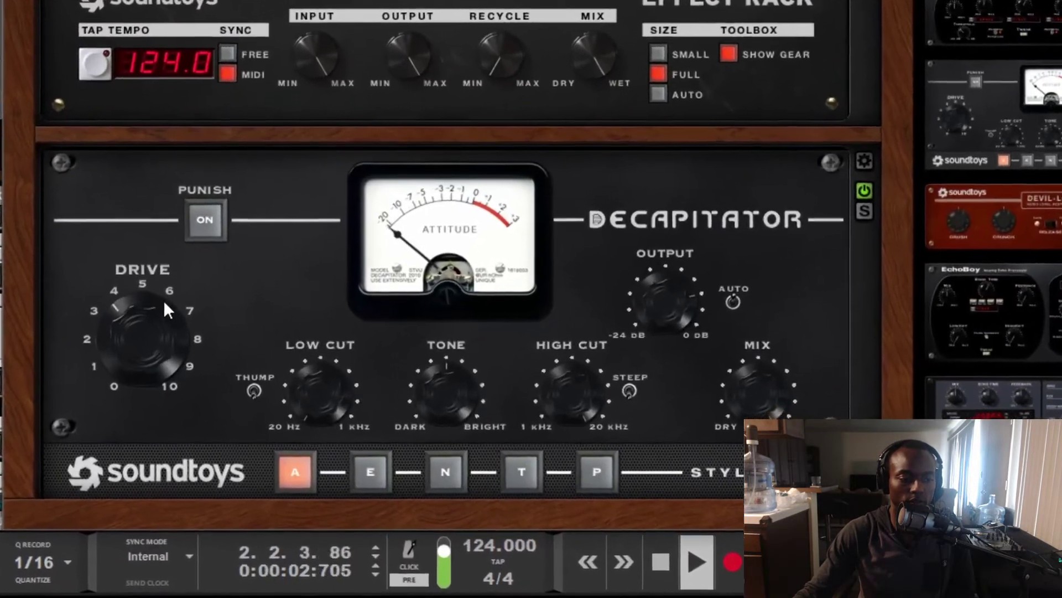
pyautogui.moveTo(149, 287); pyautogui.dragTo(146, 290)
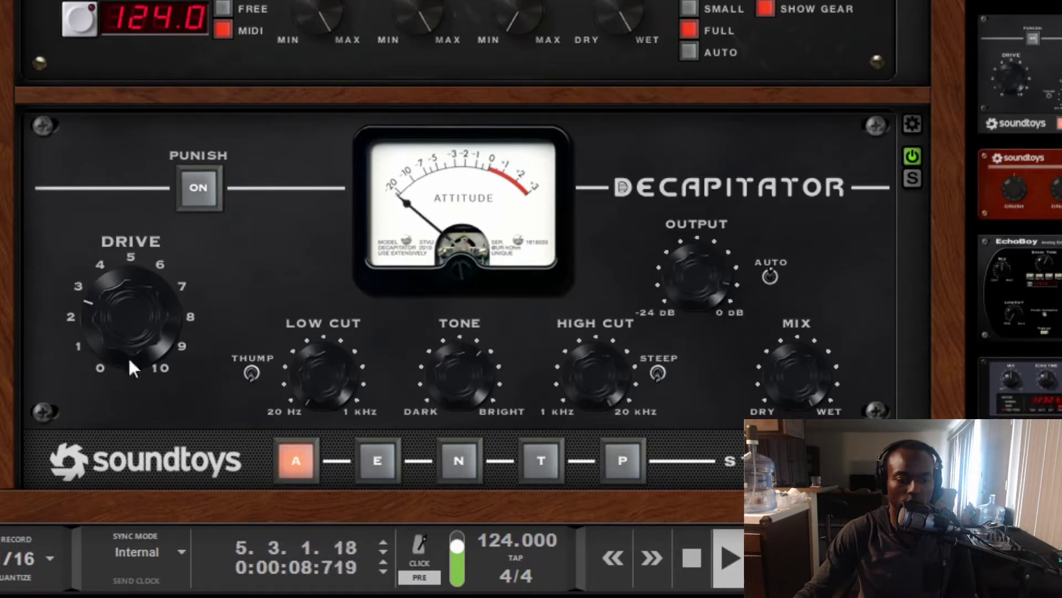
pyautogui.moveTo(130, 361); pyautogui.dragTo(111, 331)
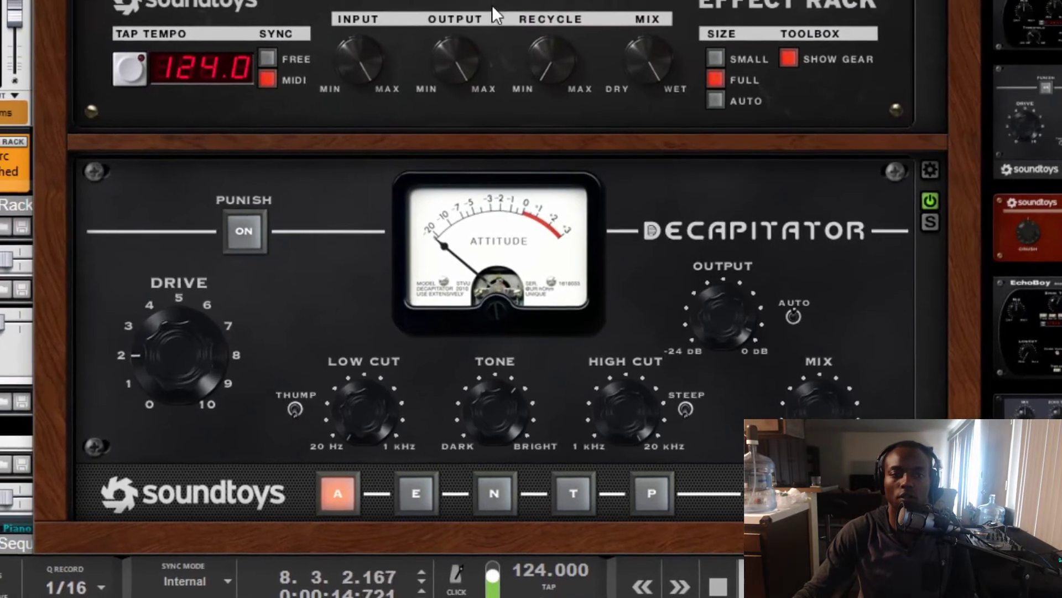
pyautogui.moveTo(648, 60); pyautogui.dragTo(601, 105)
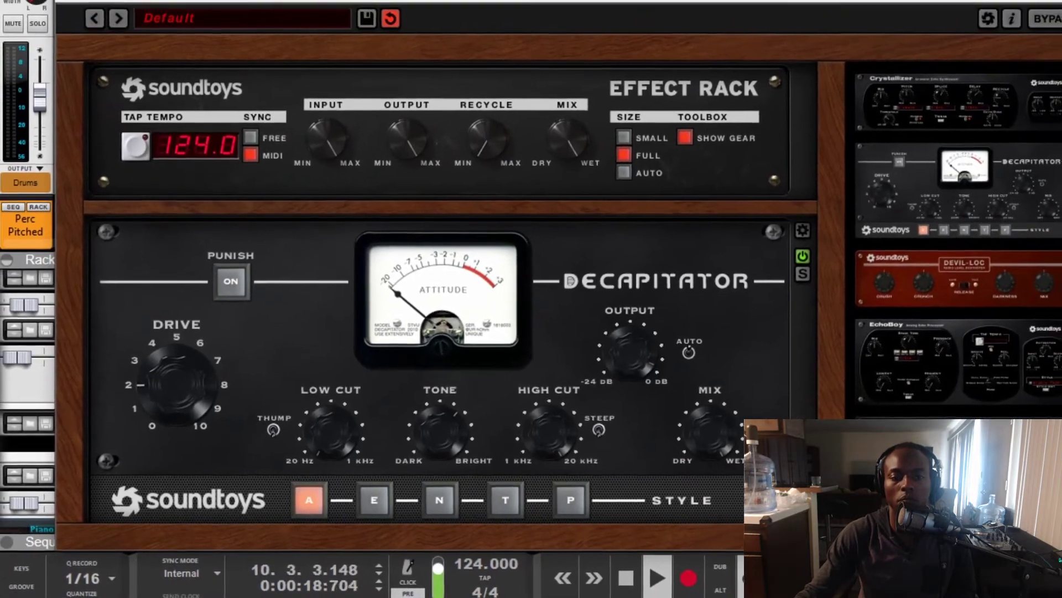
# Load the Radiator below the Decapitator in the effect rack and restart playback to hear it
pyautogui.press('space')
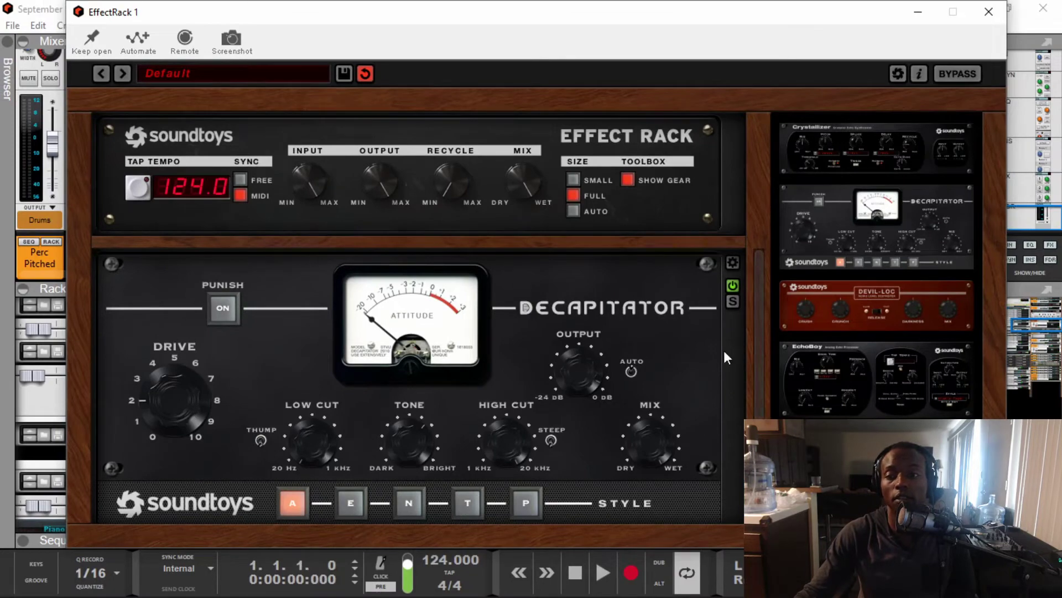
pyautogui.moveTo(1021, 339); pyautogui.dragTo(697, 507)
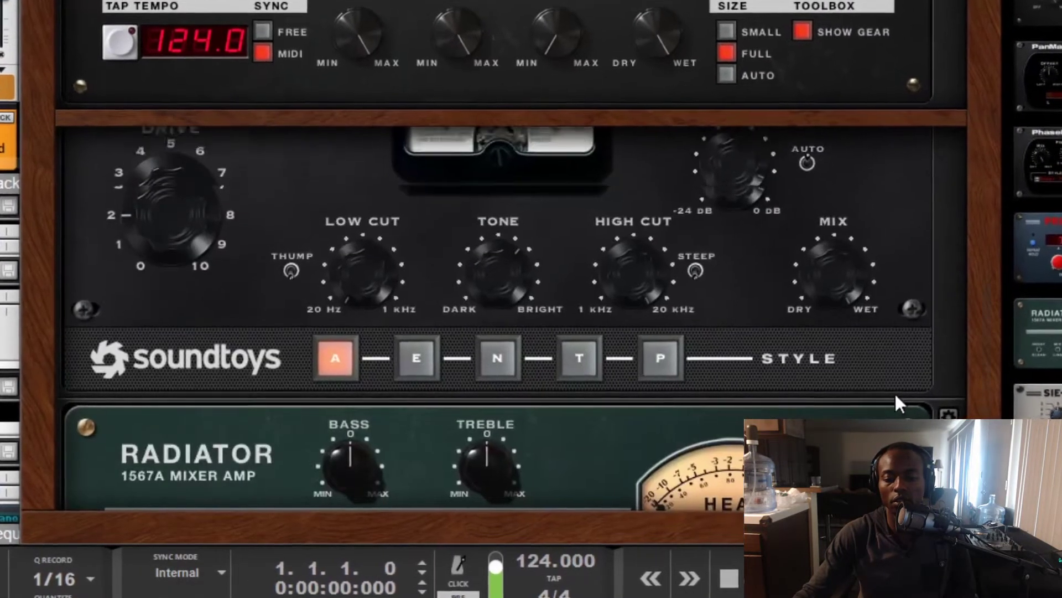
pyautogui.scroll(-3, 896, 394)
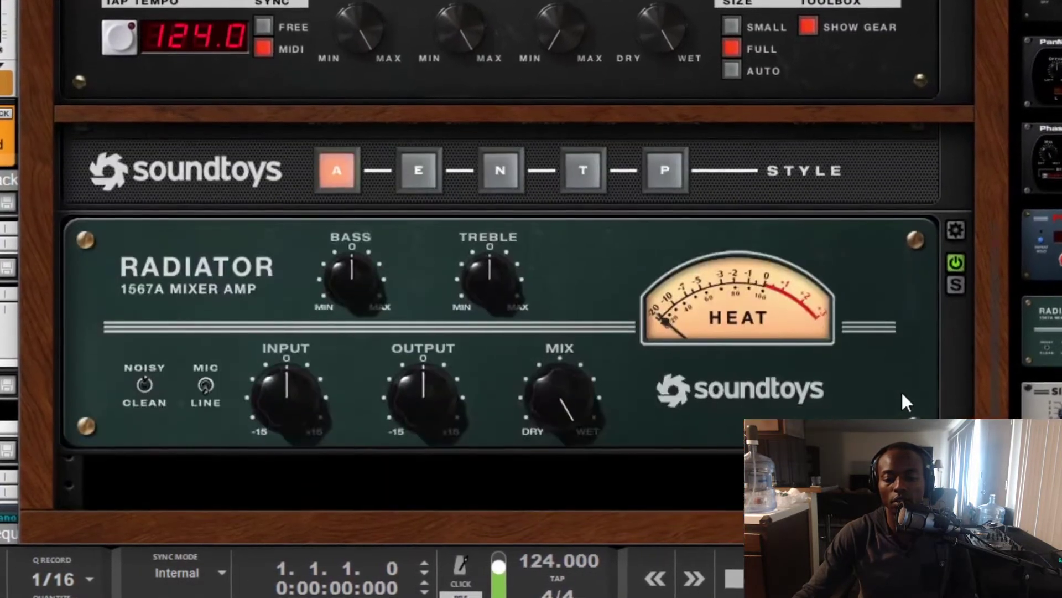
pyautogui.press('space')
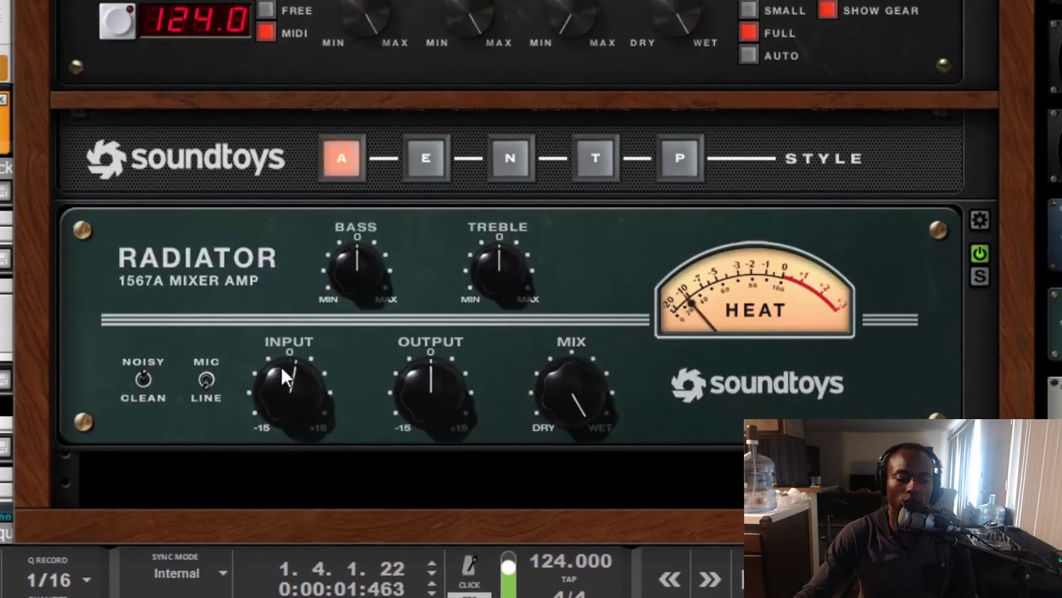
# Raise the Radiator's Input moderately above 0, keep it on Line, and set its noise switch to Clean
pyautogui.moveTo(281, 366); pyautogui.dragTo(281, 356)
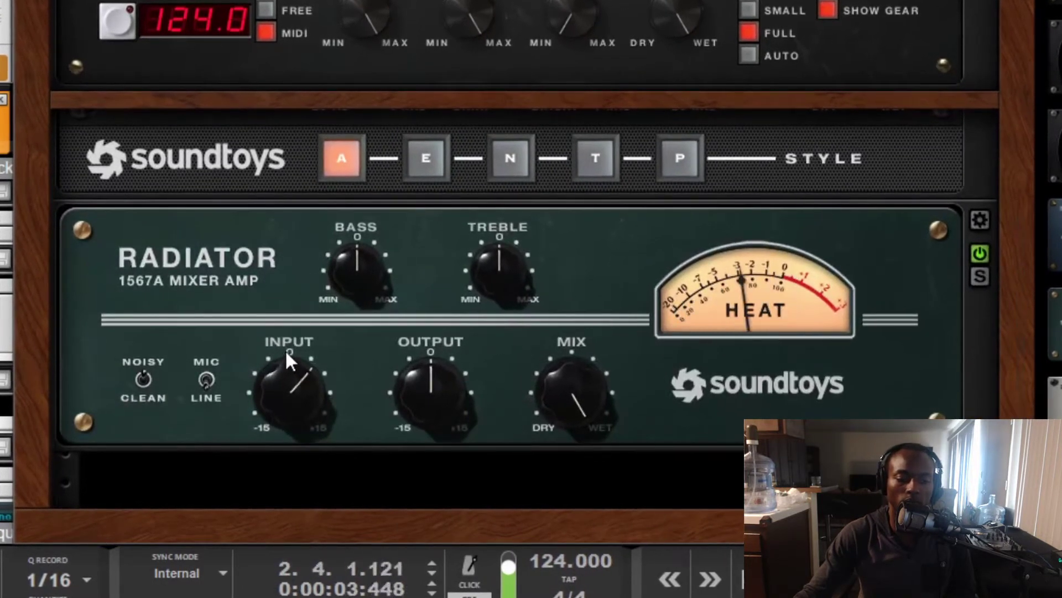
pyautogui.click(202, 384)
pyautogui.click(204, 377)
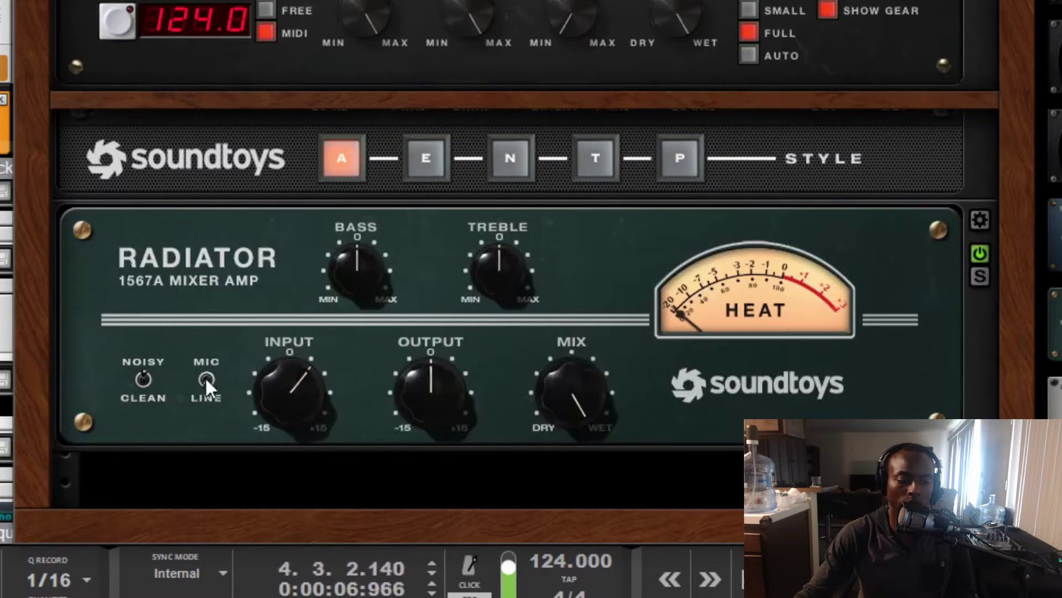
pyautogui.click(146, 373)
pyautogui.scroll(1, 146, 373)
pyautogui.click(142, 393)
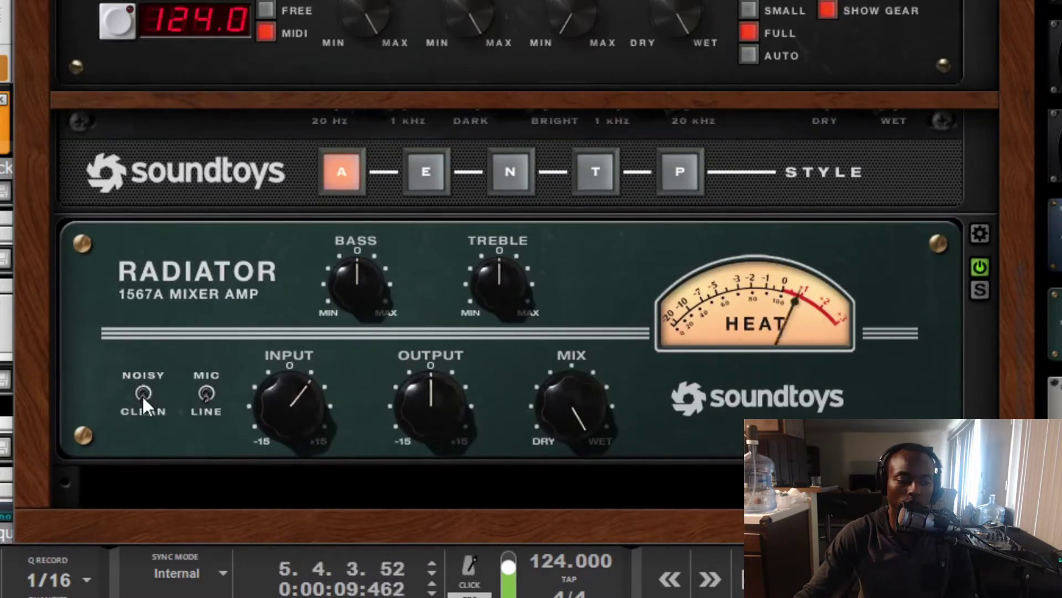
pyautogui.click(146, 389)
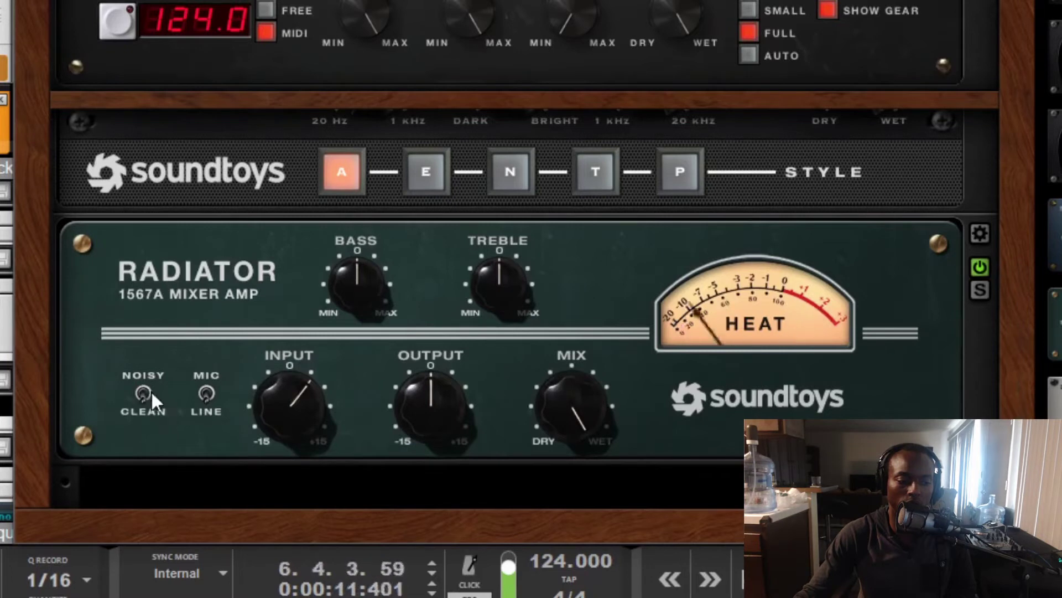
# Lower the Radiator's Mix to just under halfway and compare the sound with the unit off and on
pyautogui.moveTo(570, 476); pyautogui.dragTo(540, 524)
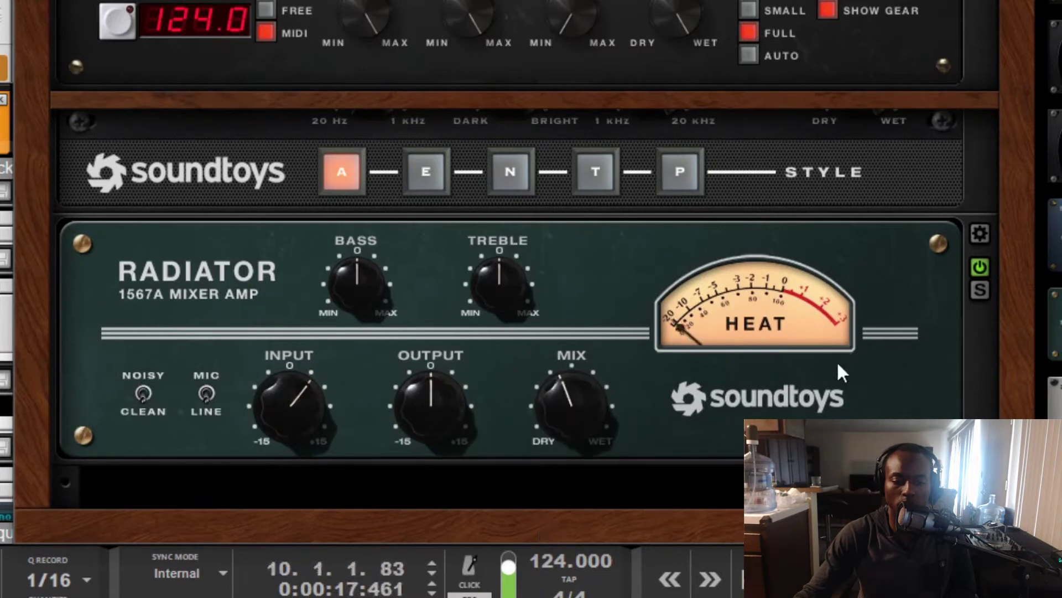
pyautogui.click(975, 267)
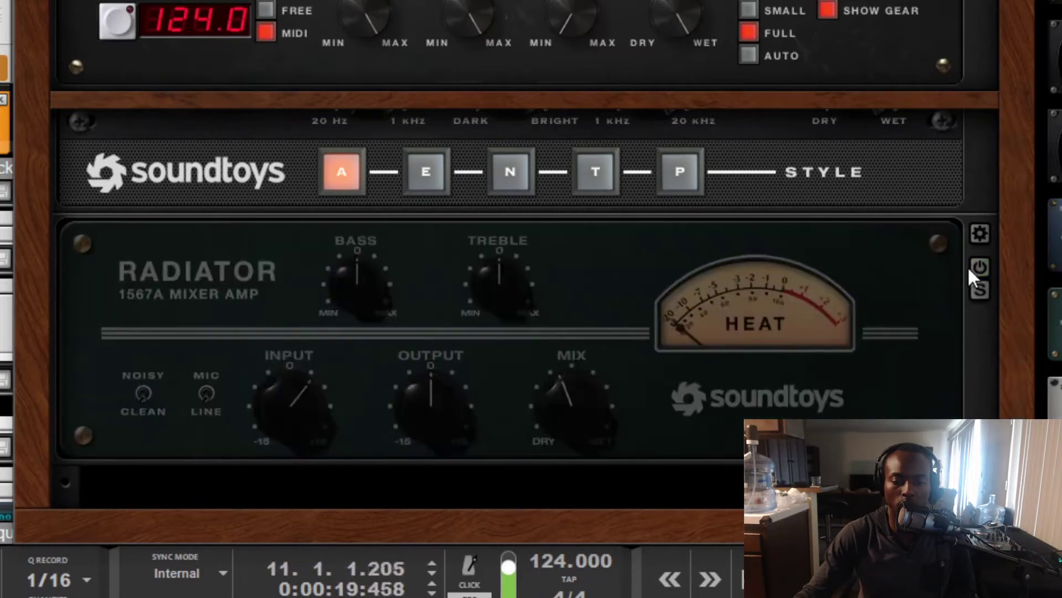
pyautogui.click(976, 266)
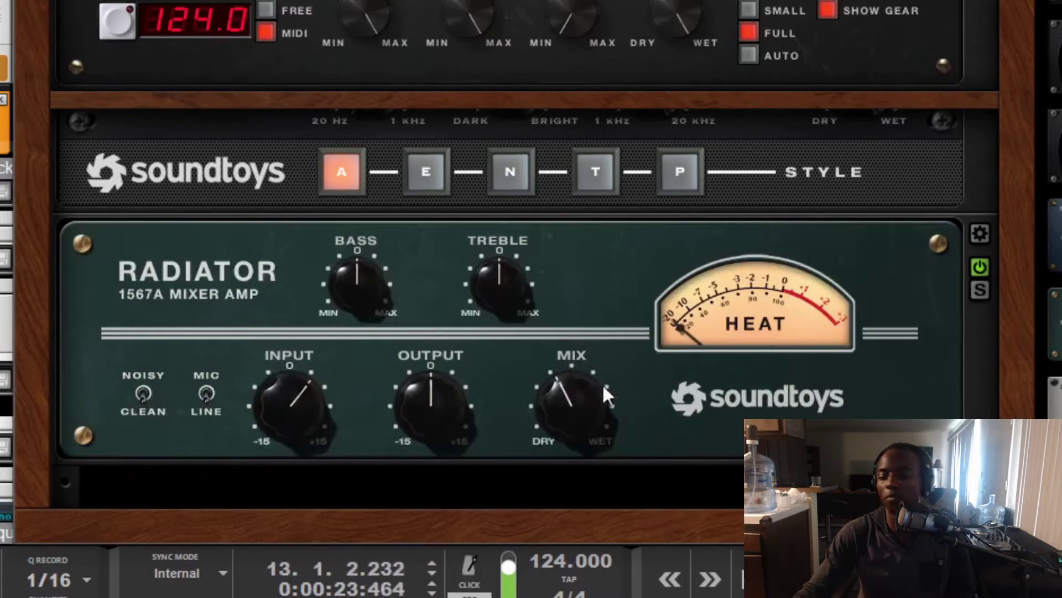
pyautogui.press('space')
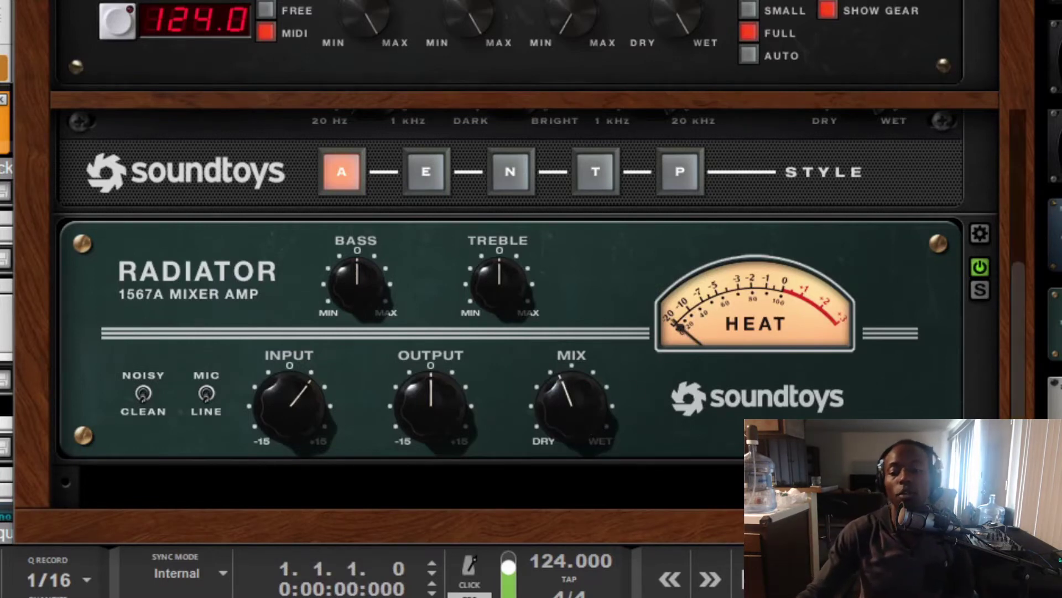
# Load the SIE-Q below the Radiator, with a slight mid boost at 2.3 kHz and a touch of Drive
pyautogui.moveTo(802, 487); pyautogui.dragTo(619, 394)
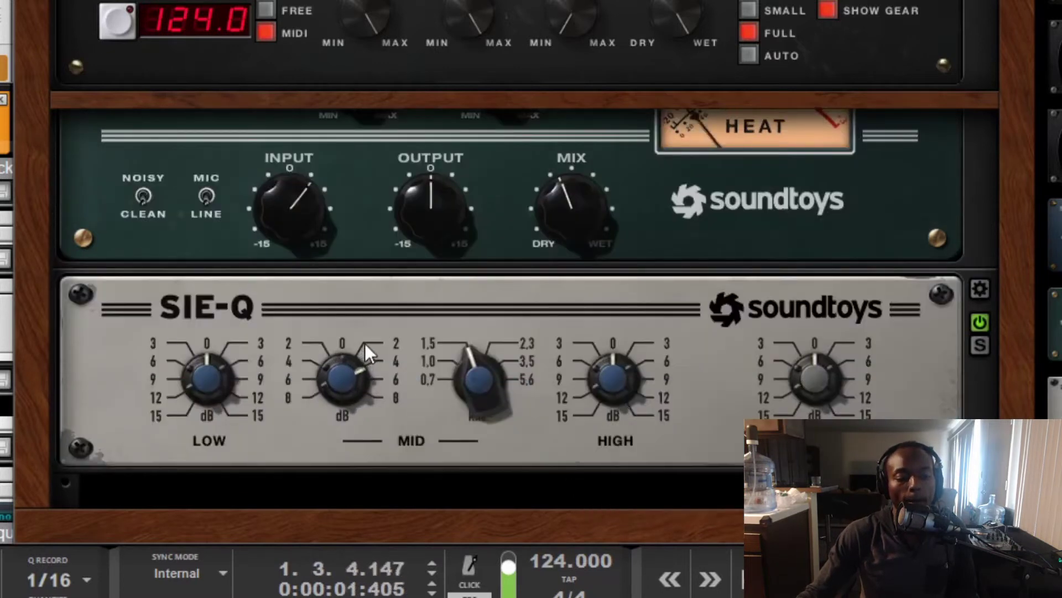
pyautogui.moveTo(358, 354); pyautogui.dragTo(344, 230)
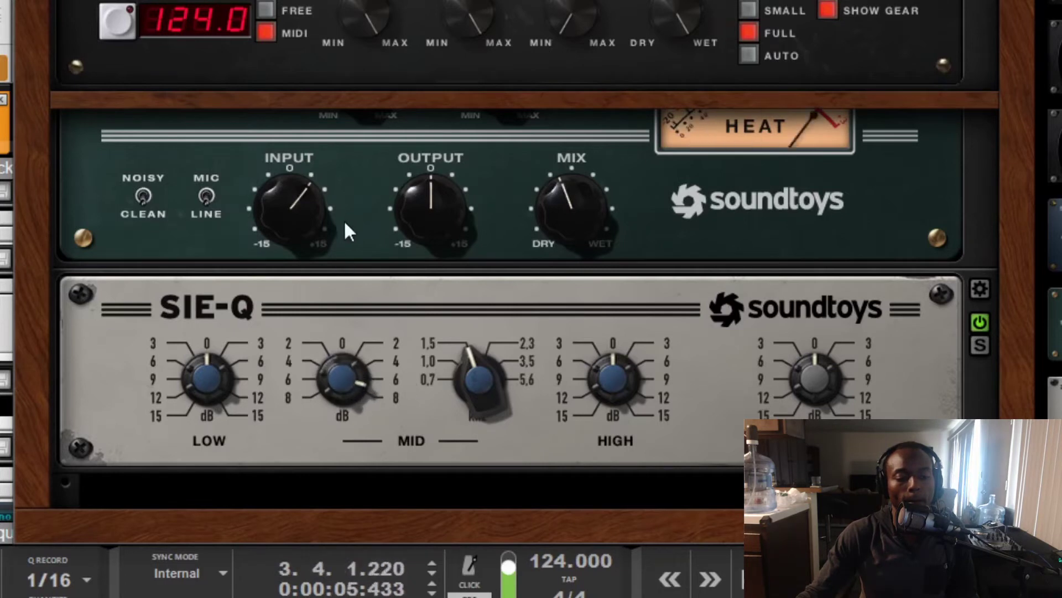
pyautogui.moveTo(467, 397); pyautogui.dragTo(503, 376)
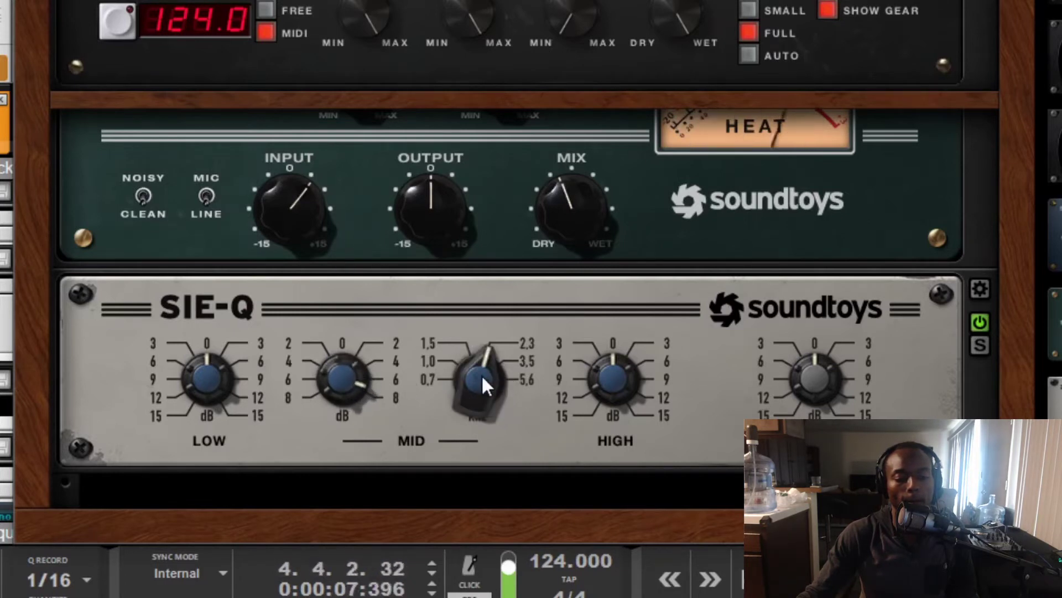
pyautogui.moveTo(337, 400); pyautogui.dragTo(303, 466)
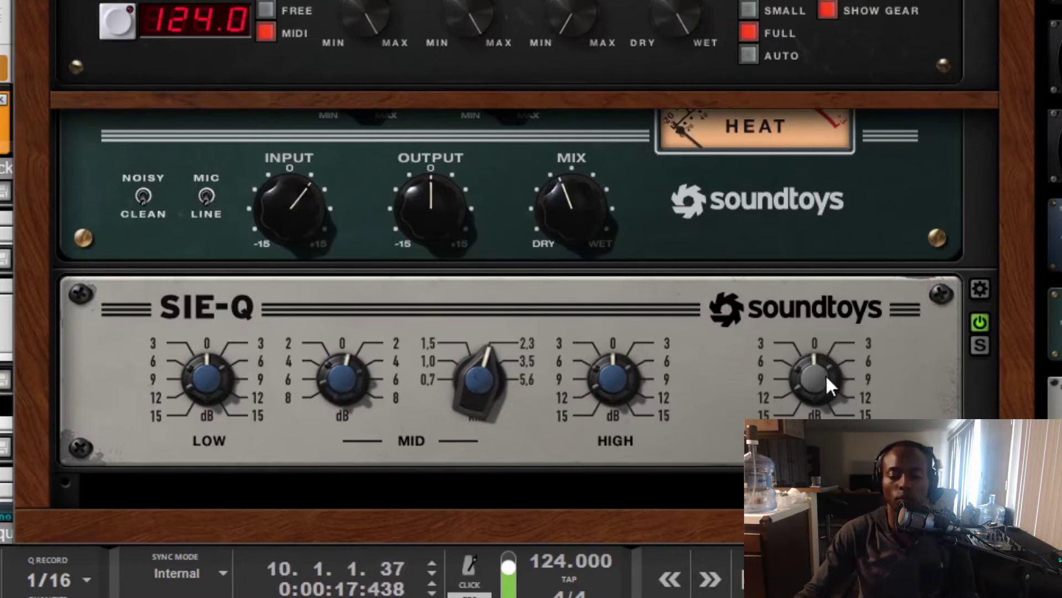
pyautogui.moveTo(827, 376); pyautogui.dragTo(827, 368)
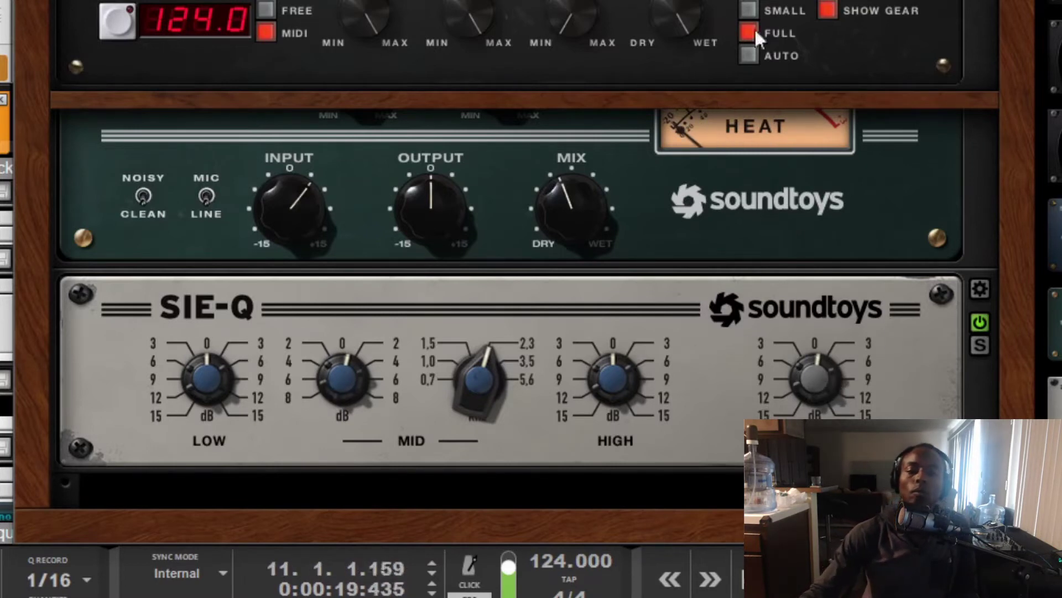
pyautogui.press('space')
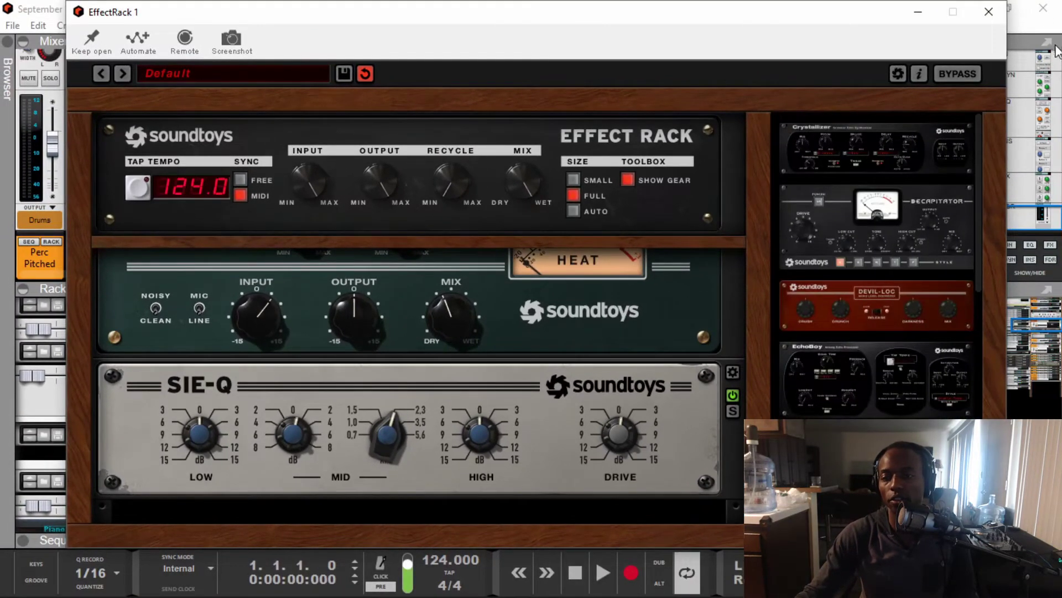
pyautogui.click(989, 12)
# Play the track and compare SnareGrp with its insert effects bypassed and active
pyautogui.press('space')
pyautogui.click(642, 311)
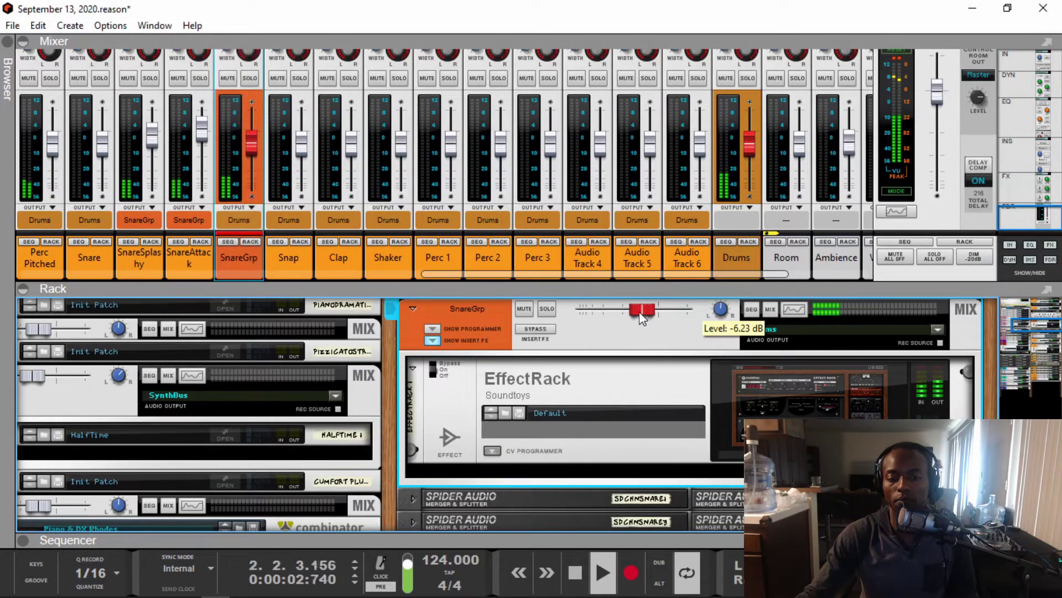
pyautogui.click(528, 330)
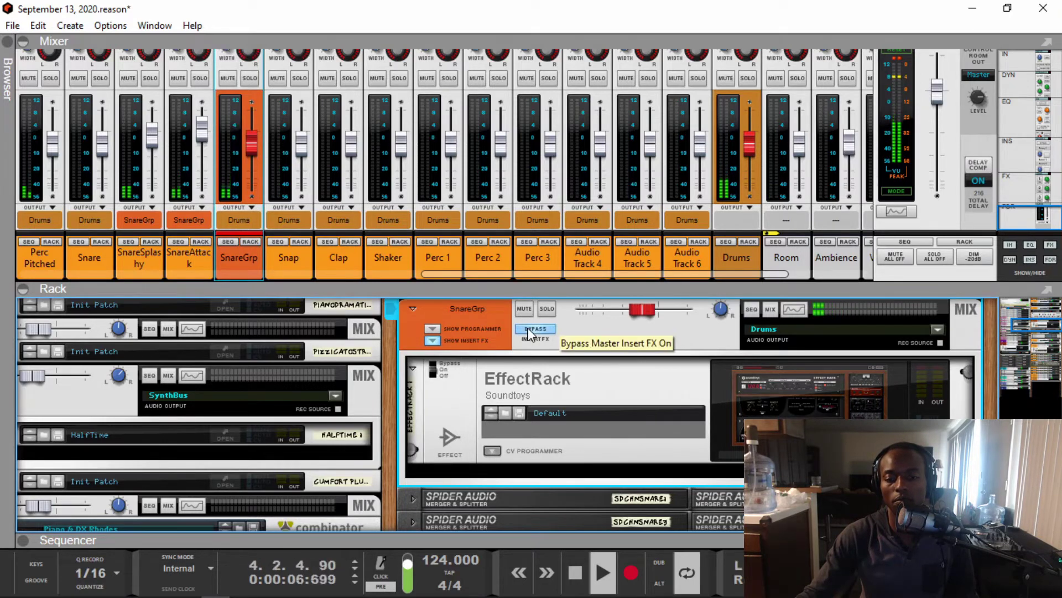
pyautogui.click(528, 330)
pyautogui.press('space')
pyautogui.rightClick(525, 467)
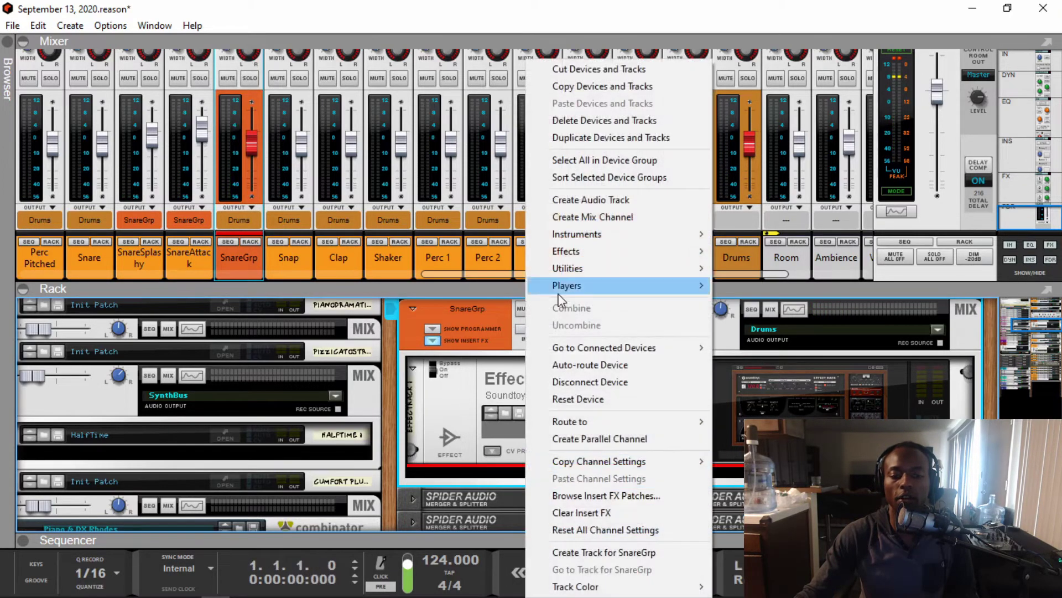
pyautogui.moveTo(589, 253)
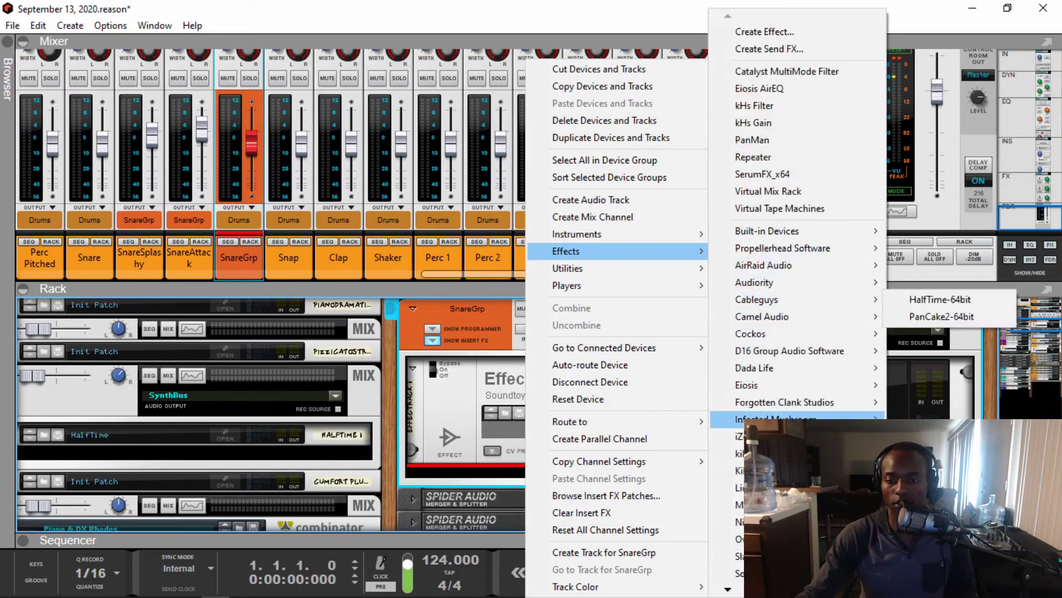
pyautogui.moveTo(774, 470)
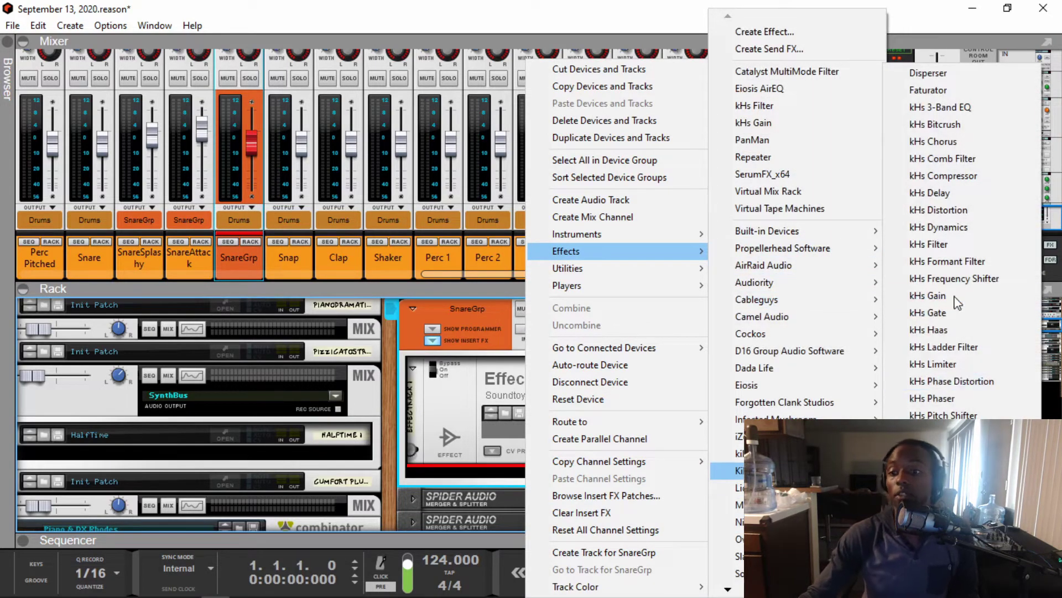
pyautogui.click(948, 311)
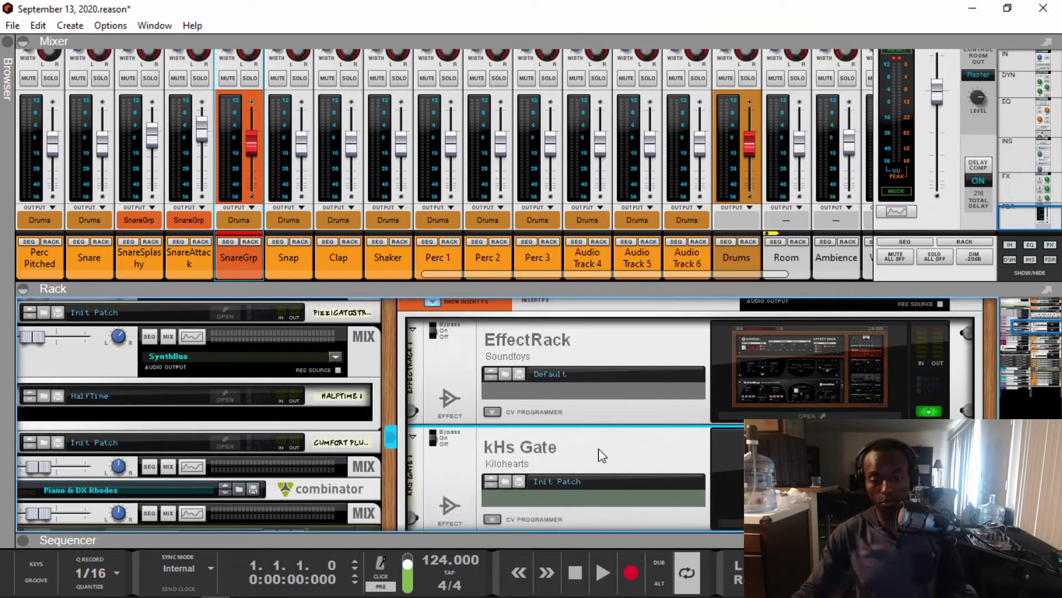
pyautogui.hotkey('ctrl', 'z')
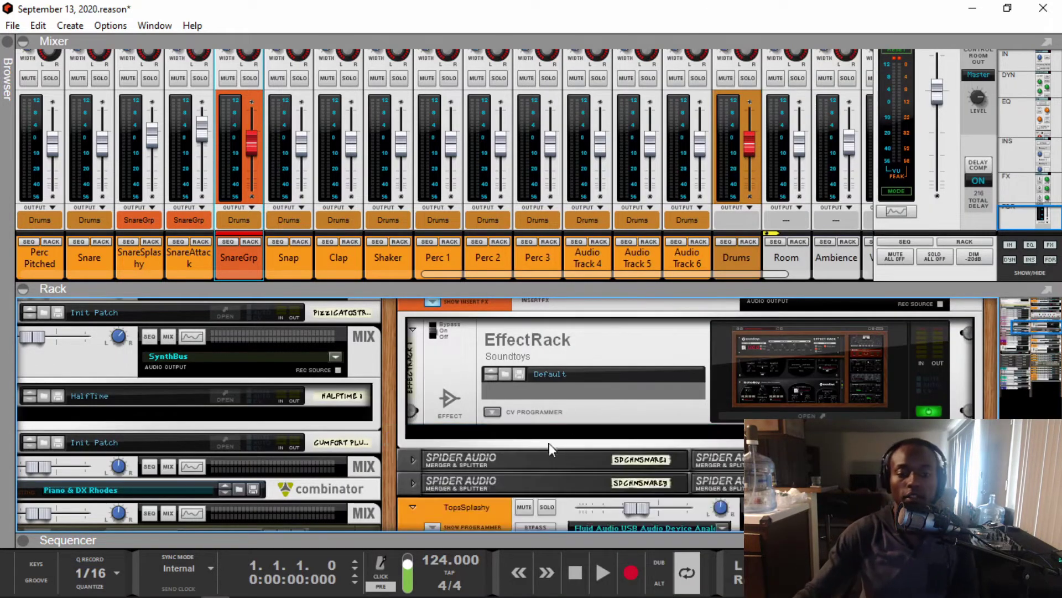
# Add a Kilohearts Gain after the EffectRack on SnareGrp and map its Gain knob to CC 07 of the MIDI control keyboard
pyautogui.rightClick(552, 436)
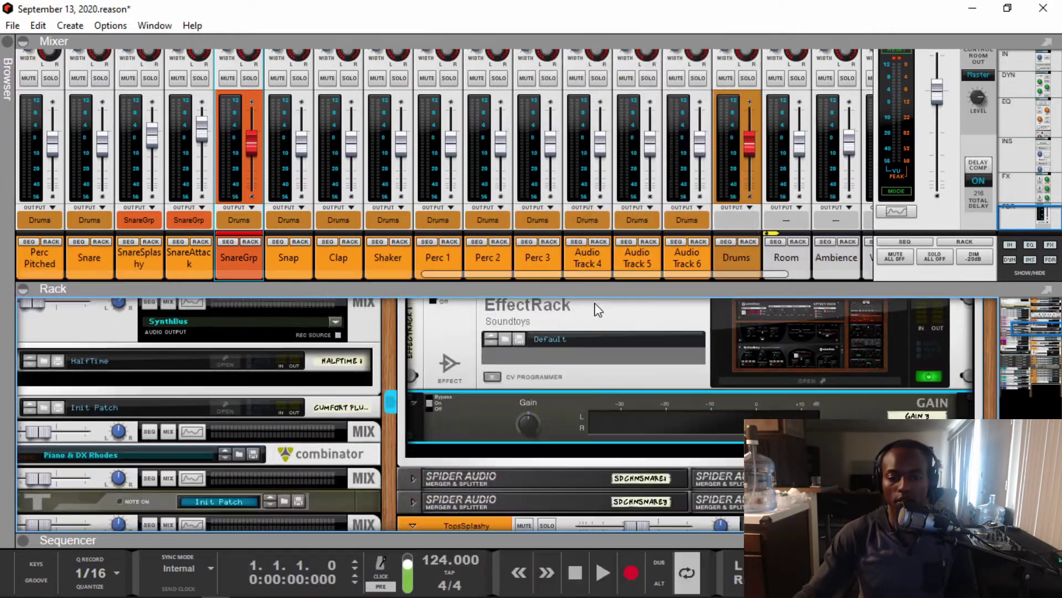
pyautogui.press('F6')
pyautogui.rightClick(529, 198)
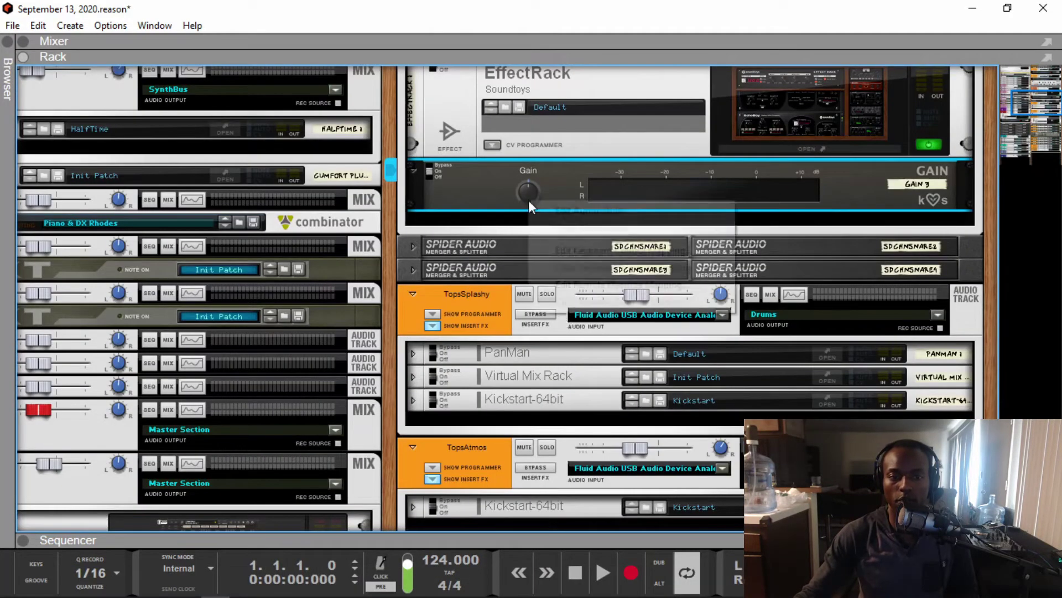
pyautogui.click(530, 190)
pyautogui.rightClick(530, 190)
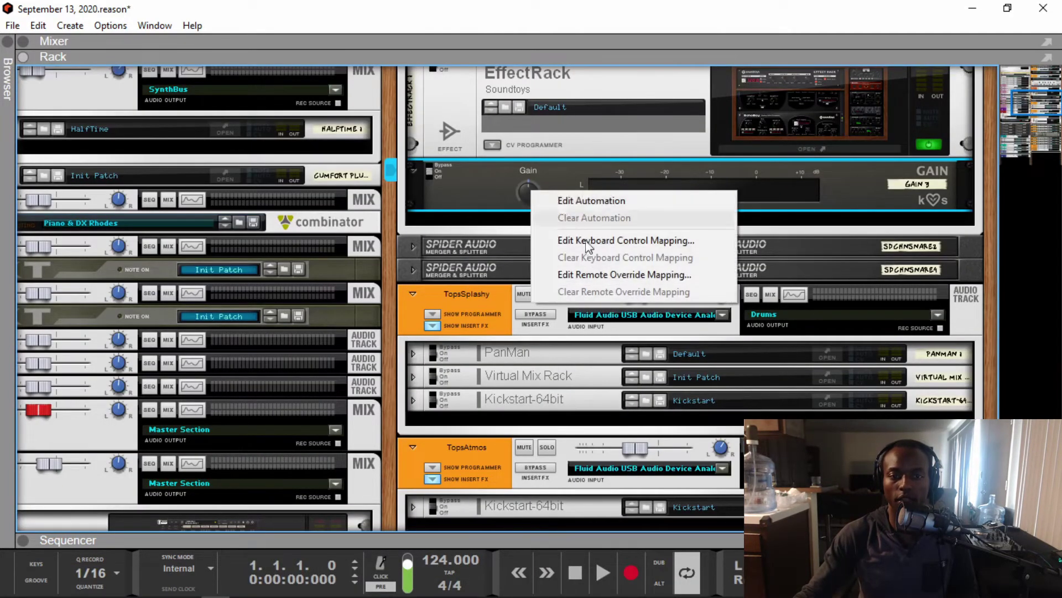
pyautogui.click(589, 274)
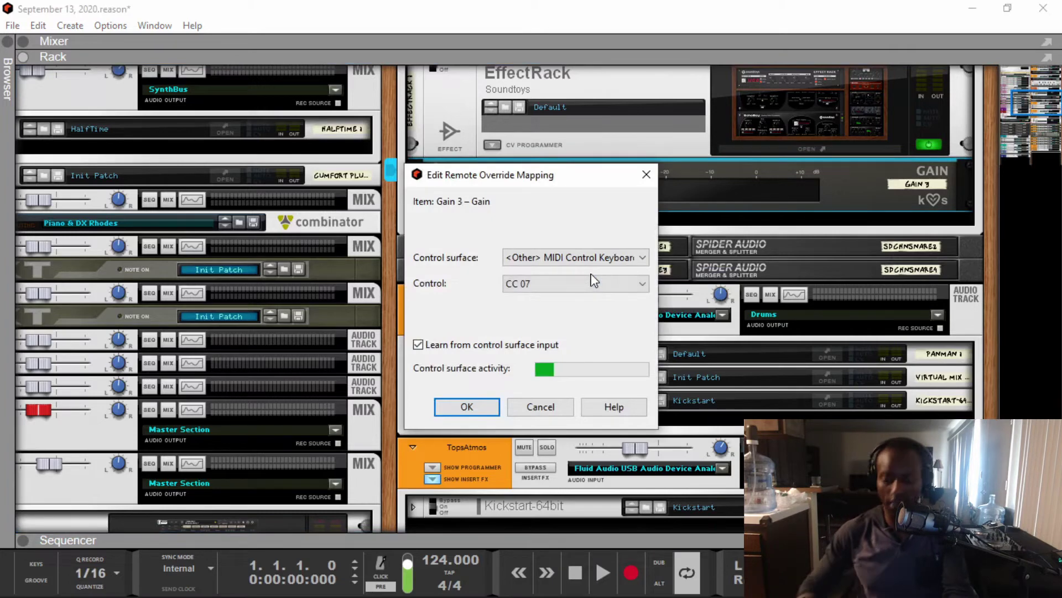
pyautogui.press('Return')
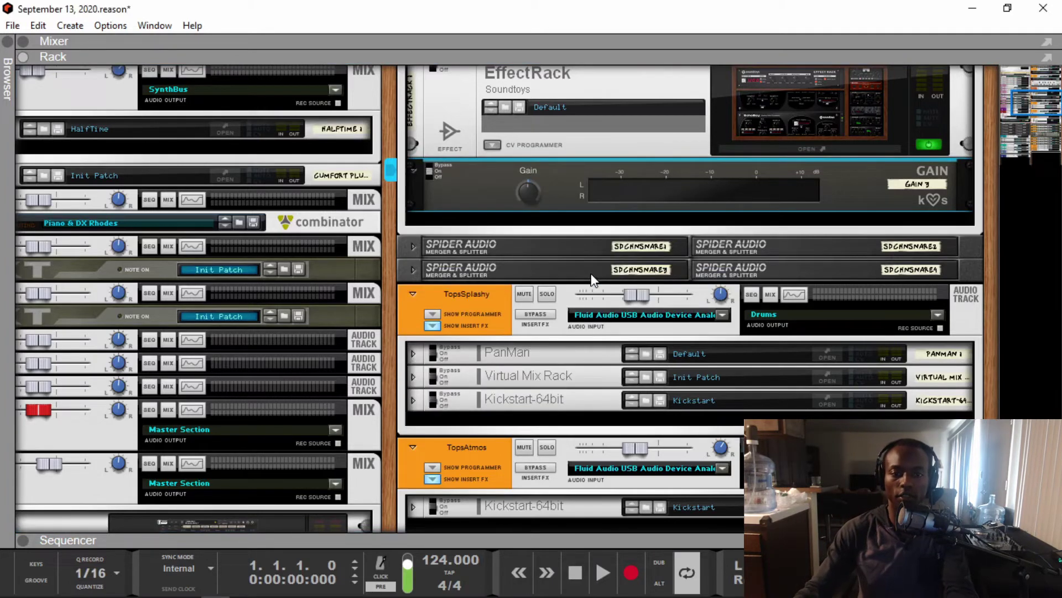
# Map SnareGrp's Bypass Insert FX to the Damper Pedal of the MIDI control keyboard with a remote override
pyautogui.scroll(3, 603, 201)
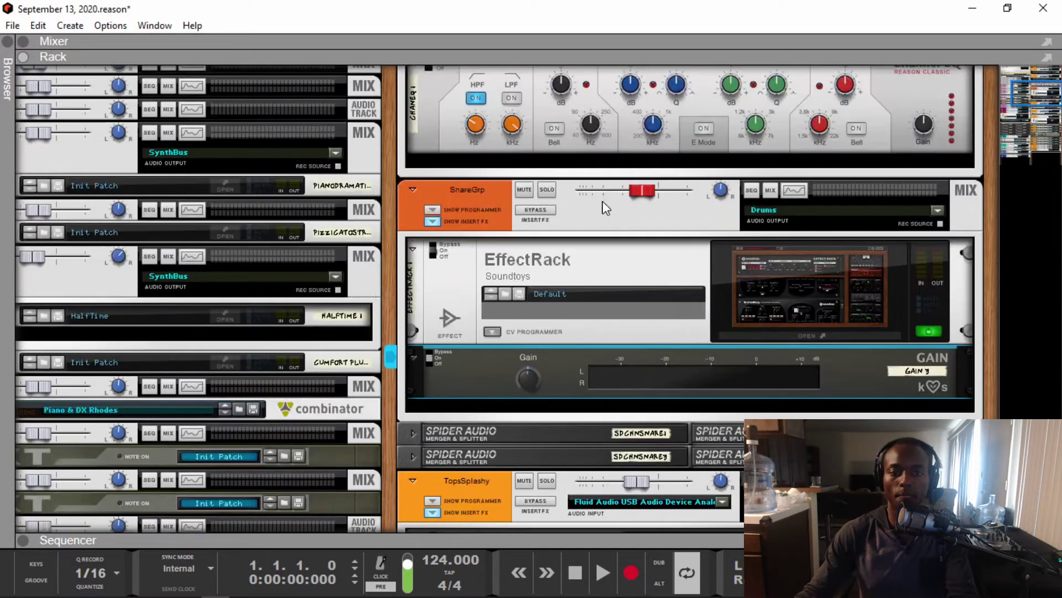
pyautogui.rightClick(540, 212)
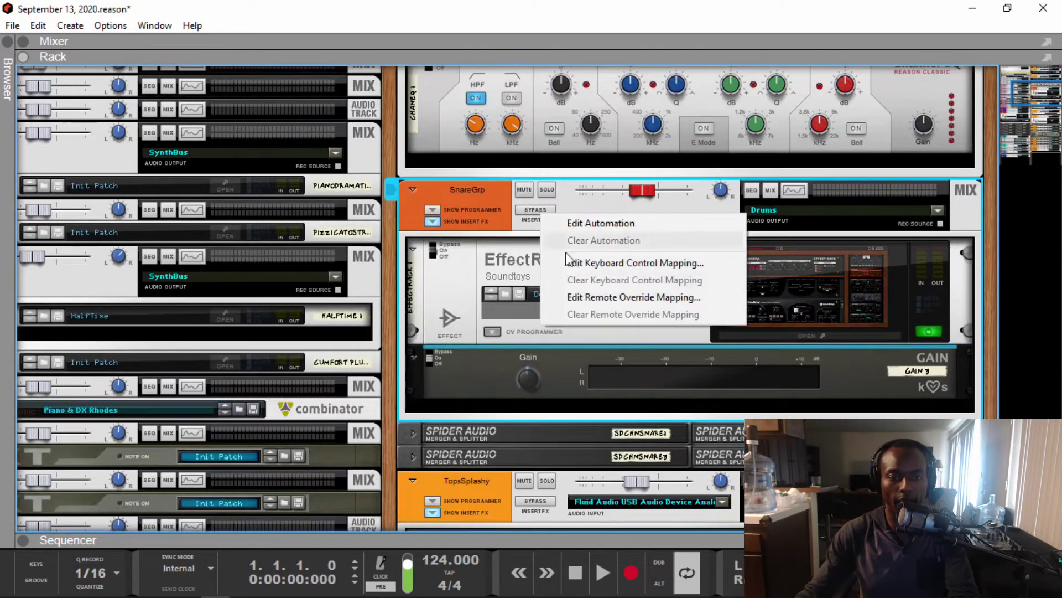
pyautogui.click(602, 301)
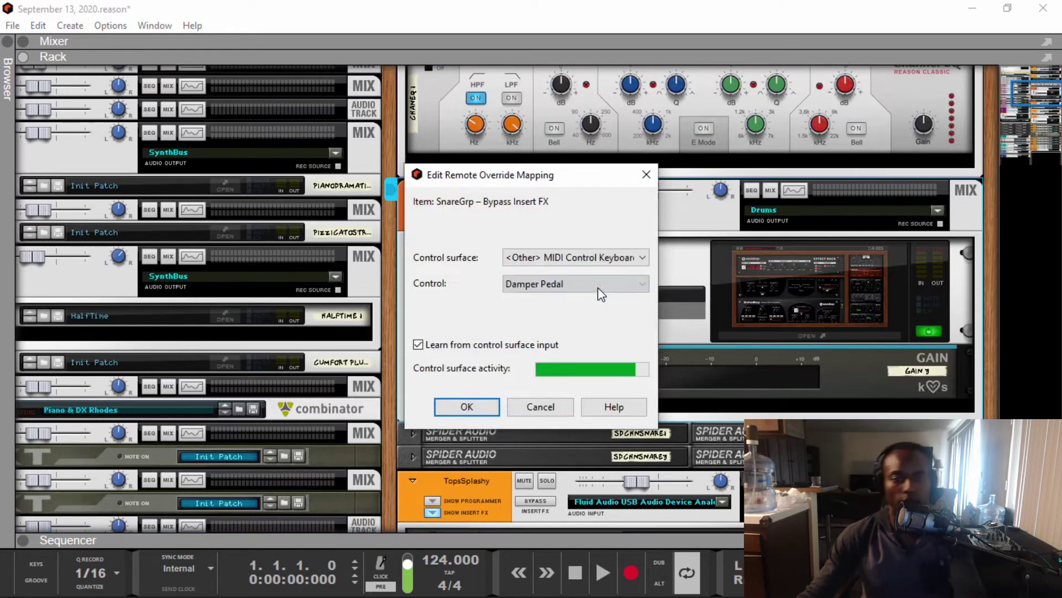
pyautogui.click(478, 409)
# Play the track and listen to the snare group's processed sound against its bypassed sound
pyautogui.click(520, 334)
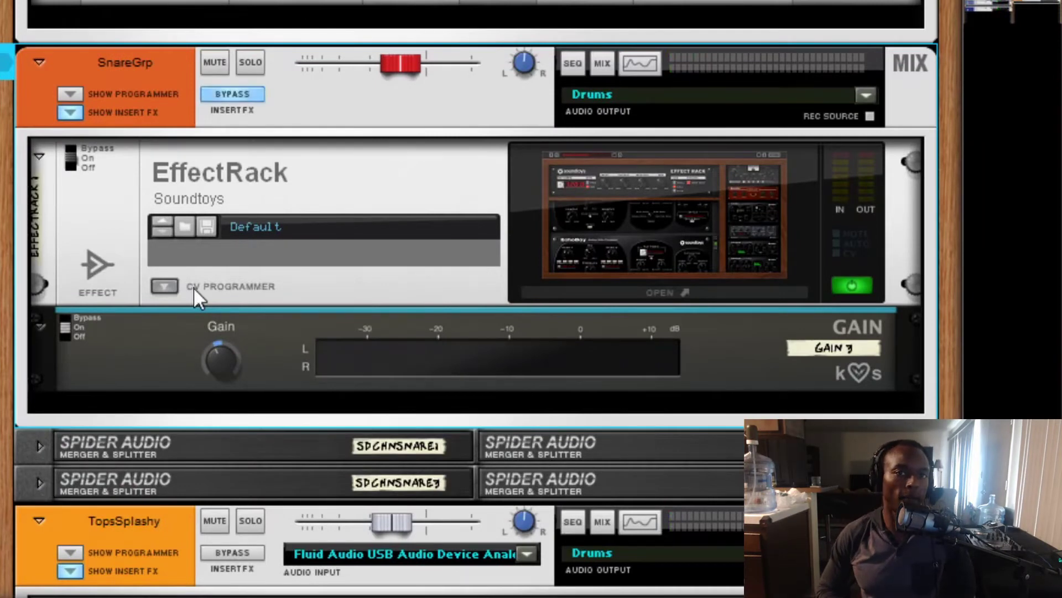
pyautogui.press('space')
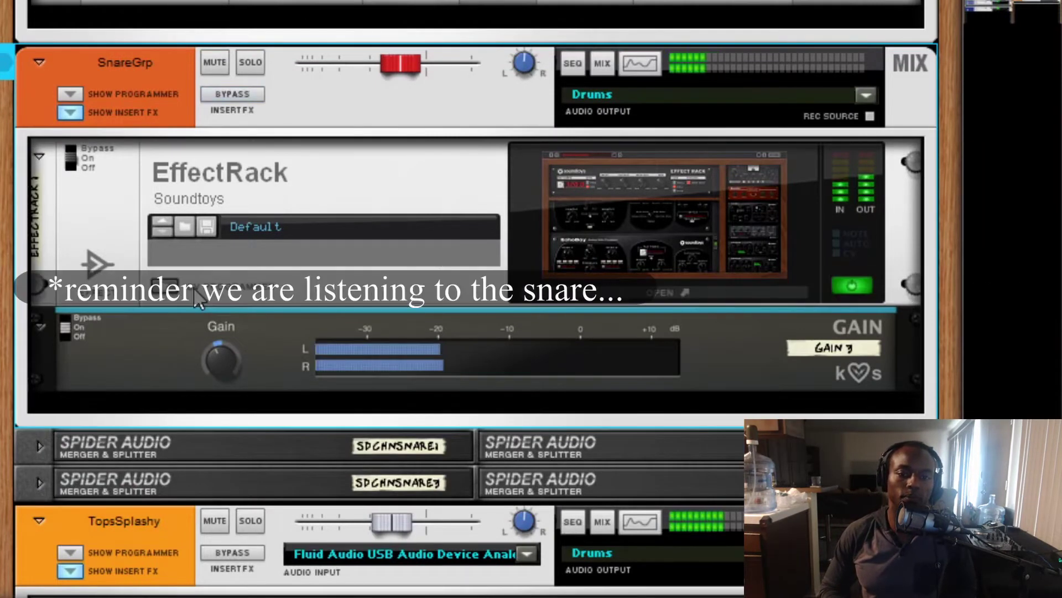
pyautogui.press('b')
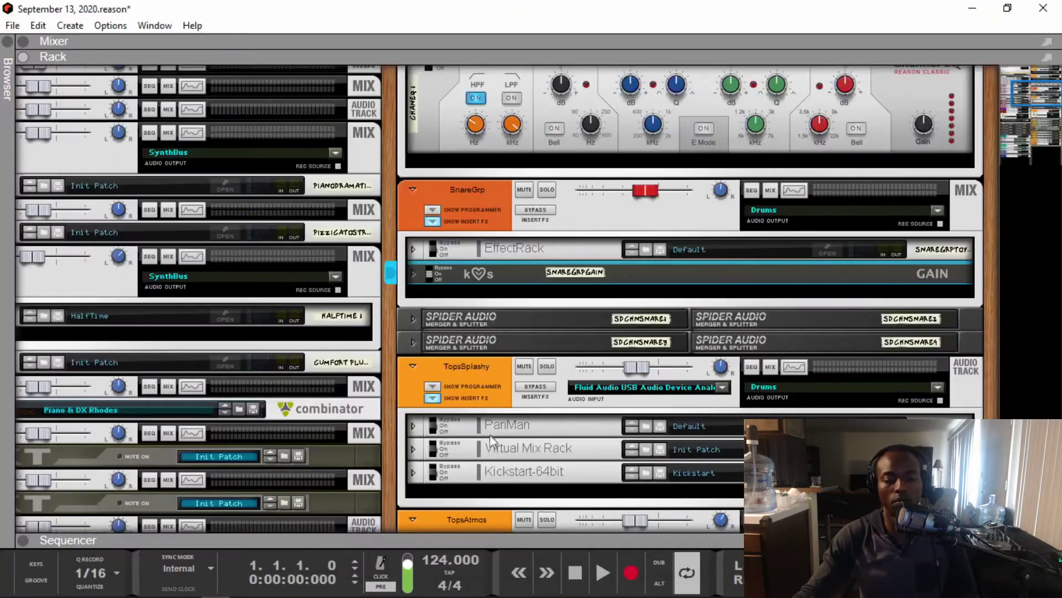
# Create an audio track below SnareAttack and place the Splice sample OE_Drumloop_124_31_Perc.wav at bar 1
pyautogui.click(537, 539)
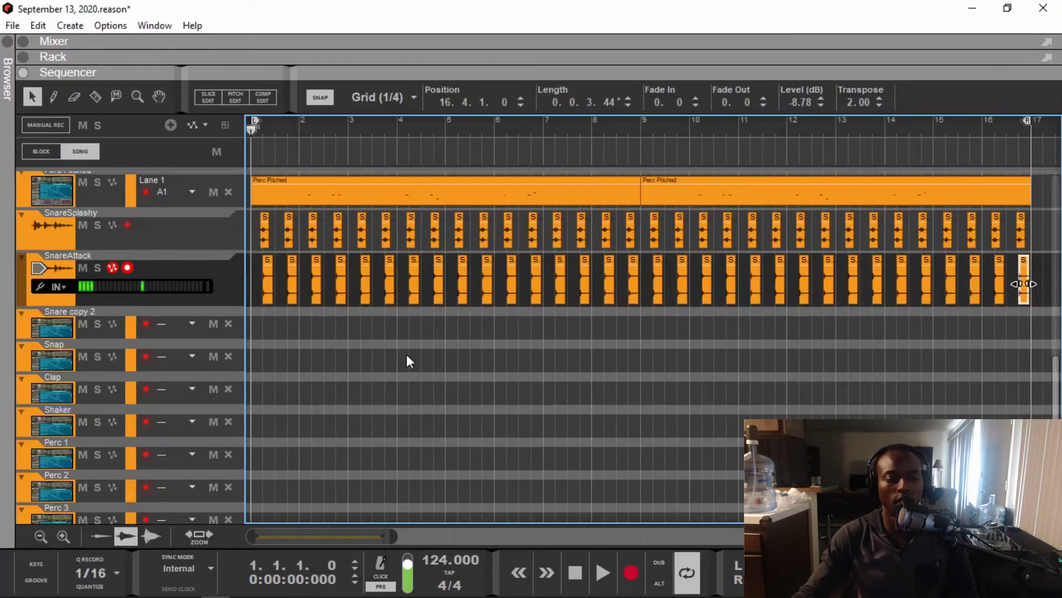
pyautogui.click(69, 278)
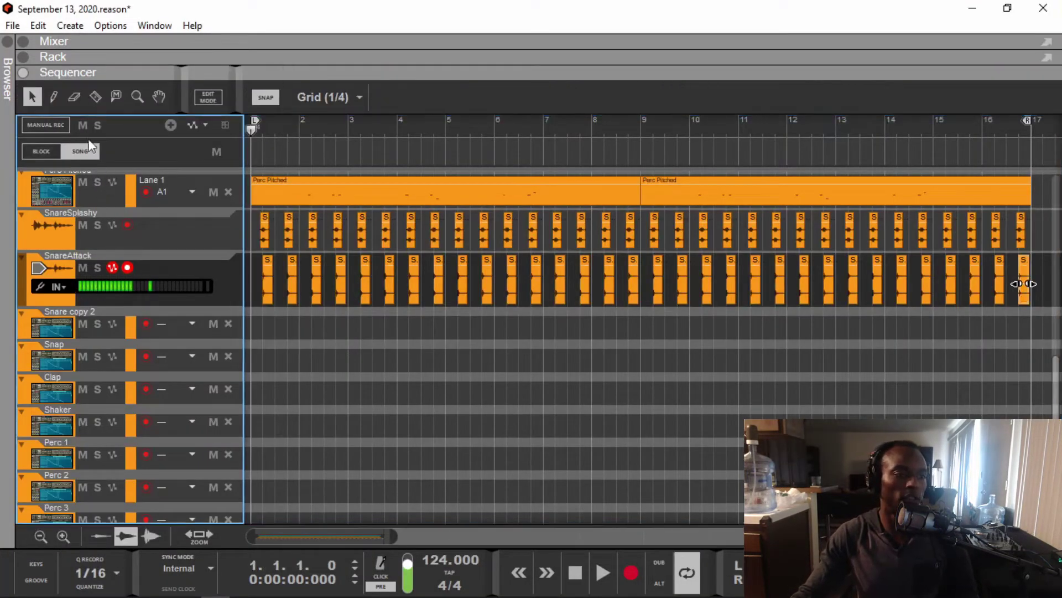
pyautogui.click(70, 25)
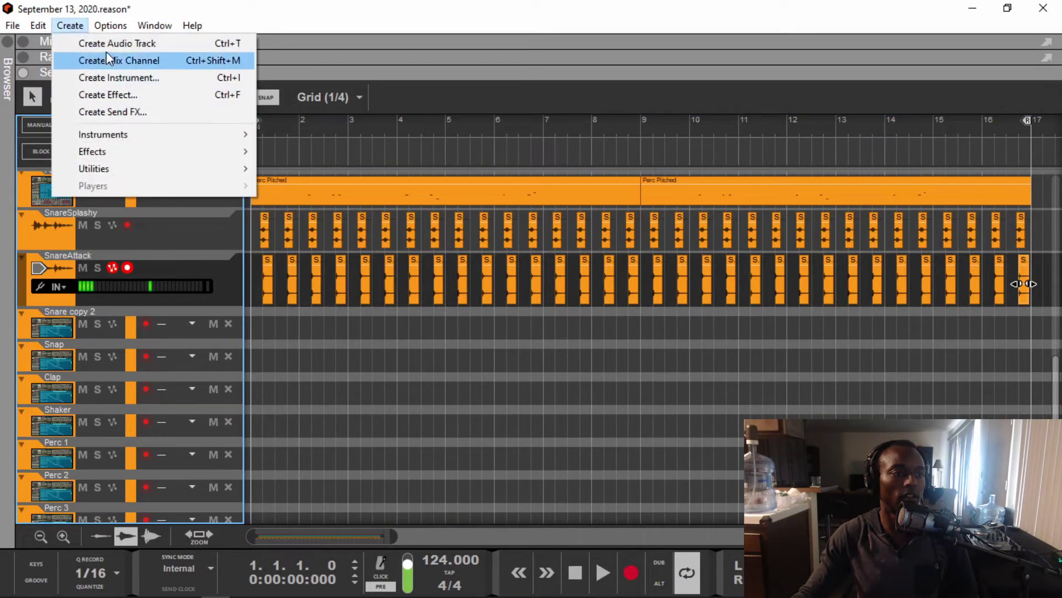
pyautogui.click(122, 44)
pyautogui.hotkey('alt', 'Tab')
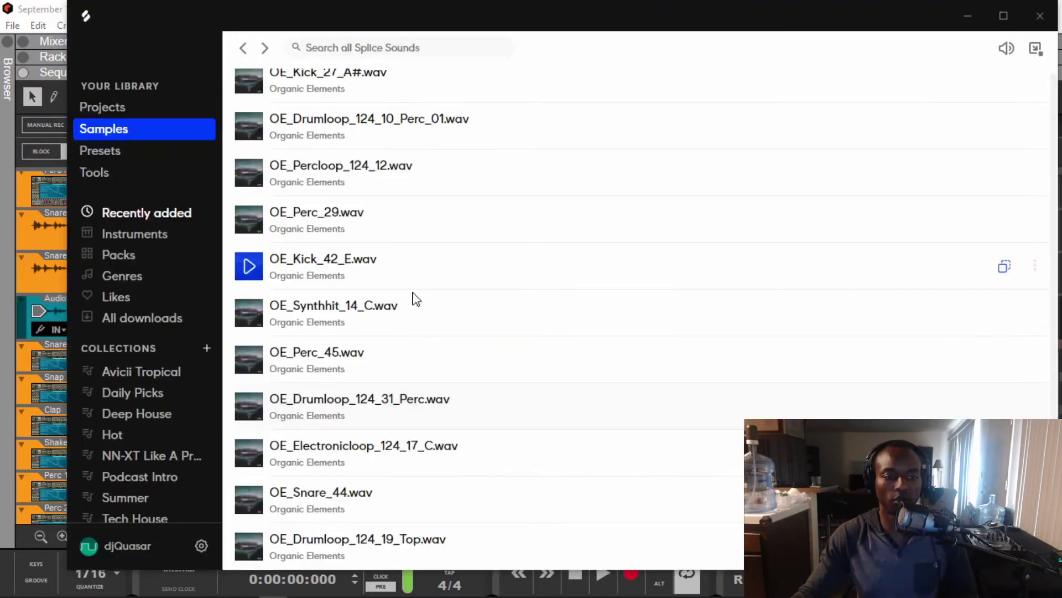
pyautogui.moveTo(253, 415); pyautogui.dragTo(250, 321)
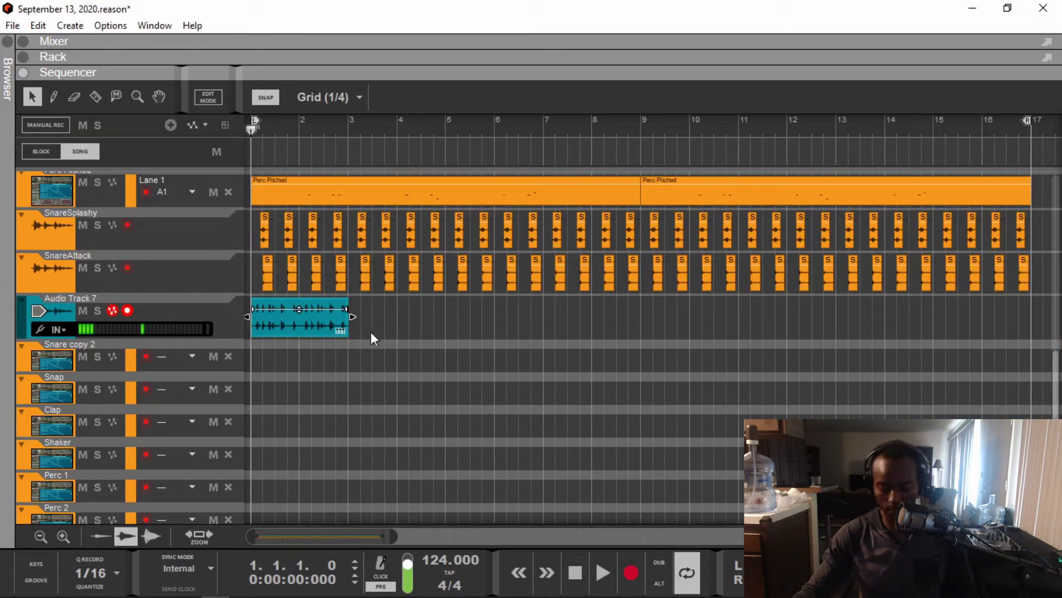
# Duplicate the two-bar drum loop on Audio Track 7 until its clips fill bars 1 through 16
pyautogui.press('y')
pyautogui.moveTo(367, 308); pyautogui.dragTo(329, 322)
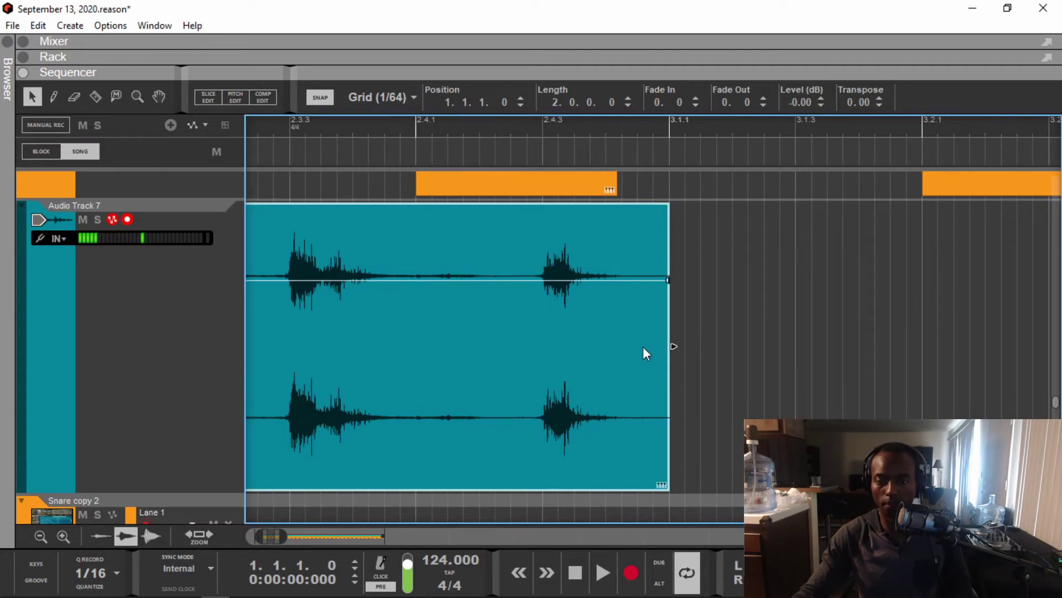
pyautogui.scroll(-6, 642, 346)
pyautogui.scroll(-1, 249, 315)
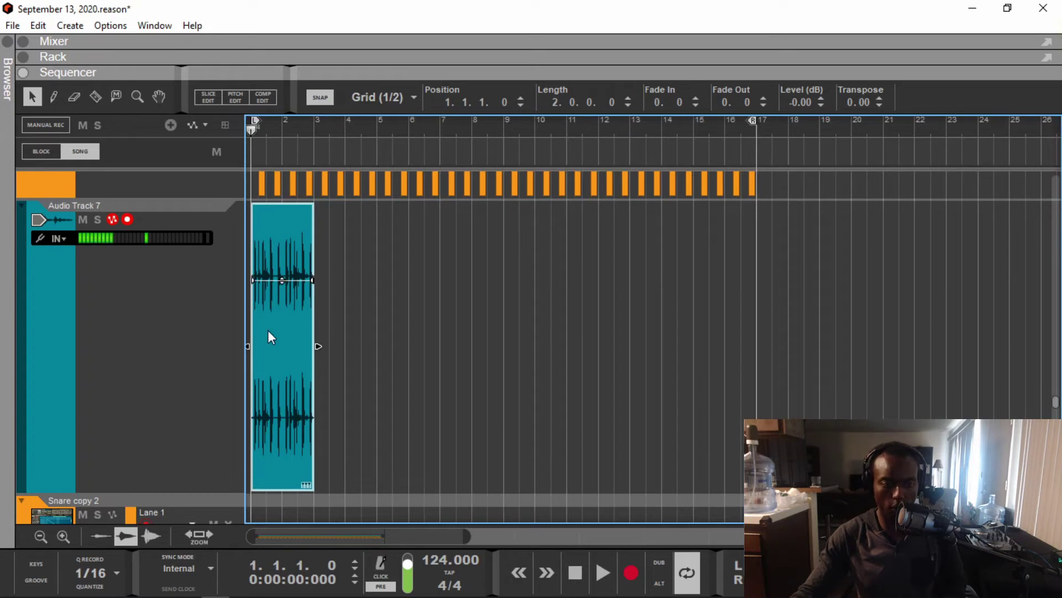
pyautogui.hotkey('ctrl', 'd')
pyautogui.moveTo(421, 306); pyautogui.dragTo(164, 314)
pyautogui.hotkey('ctrl', 'd')
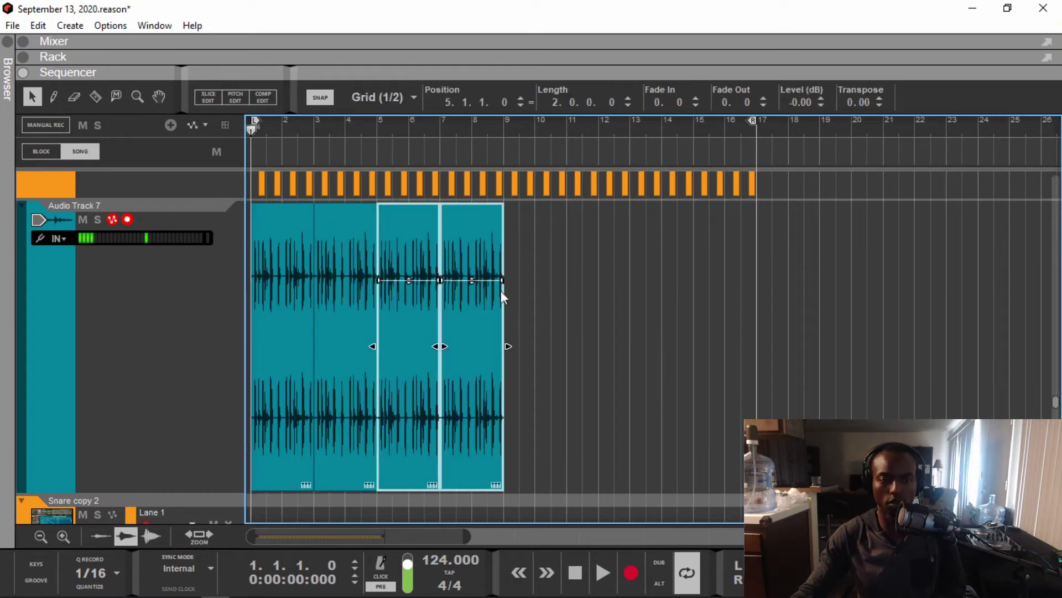
pyautogui.moveTo(503, 290); pyautogui.dragTo(167, 284)
pyautogui.hotkey('ctrl', 'd')
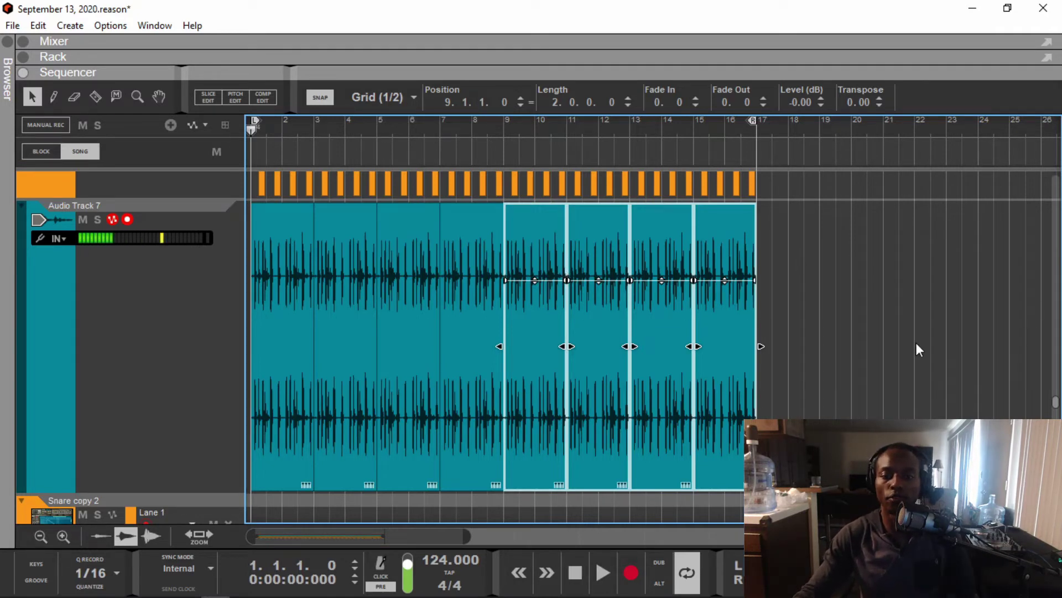
# Select all the drum loop clips on Audio Track 7 and lower their level to -14.92 dB during playback
pyautogui.moveTo(912, 200); pyautogui.dragTo(71, 340)
pyautogui.press('space')
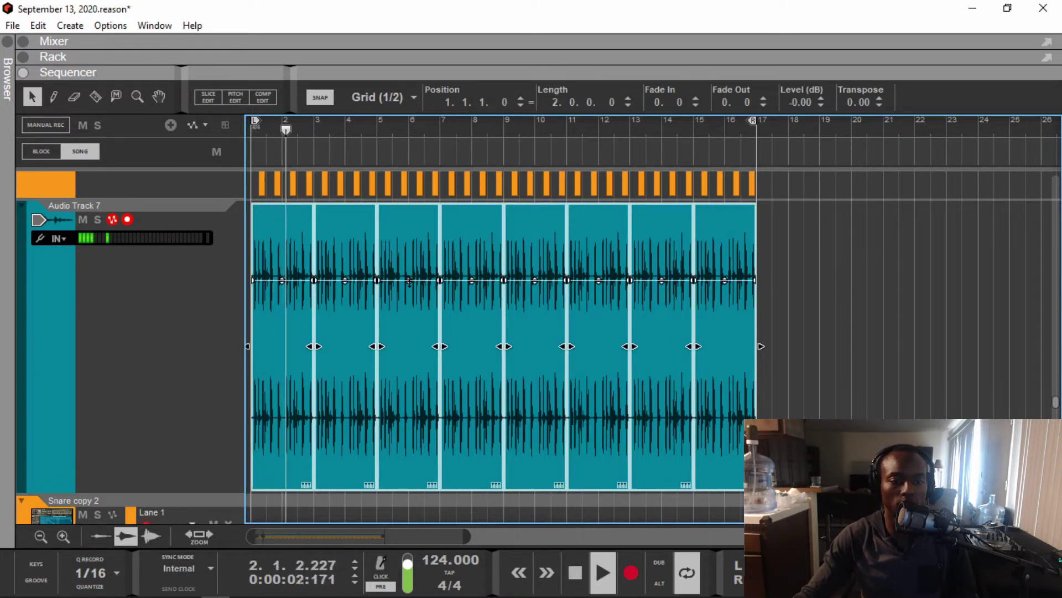
pyautogui.moveTo(409, 281); pyautogui.dragTo(409, 374)
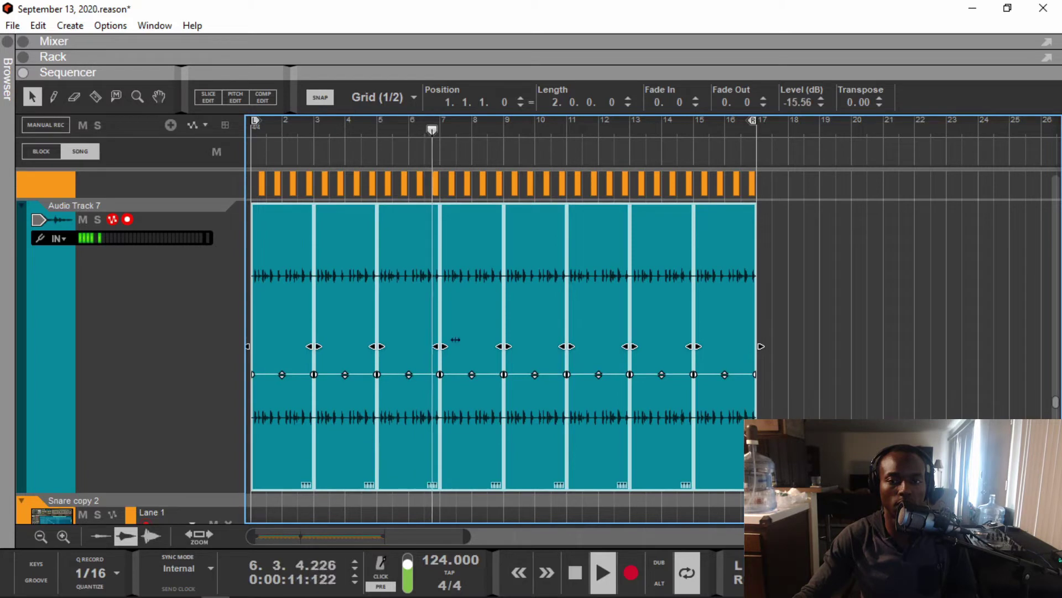
pyautogui.click(789, 101)
pyautogui.press('Up')
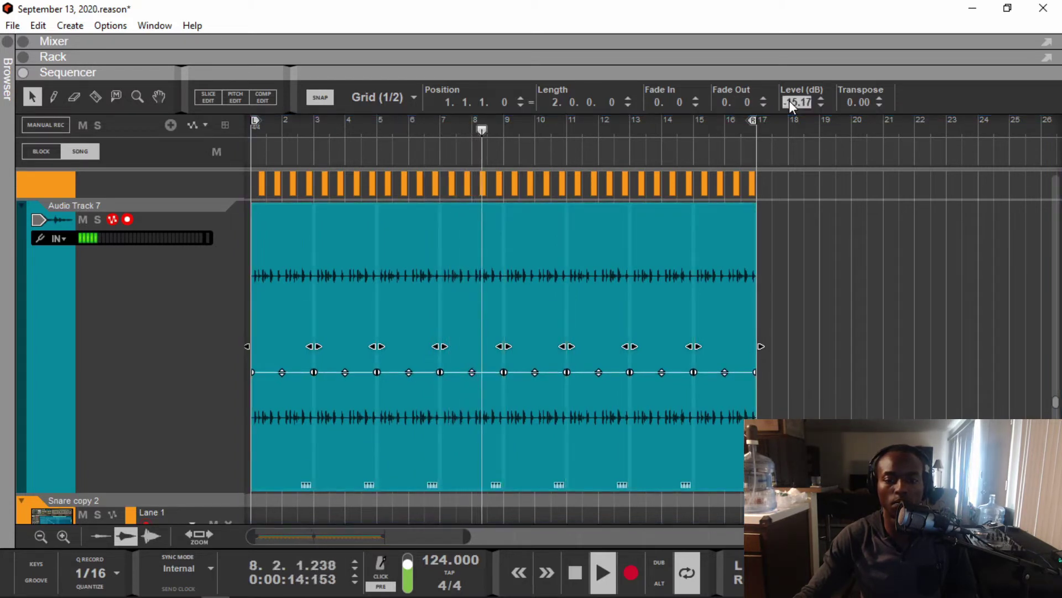
pyautogui.press('Up')
pyautogui.press('Up')
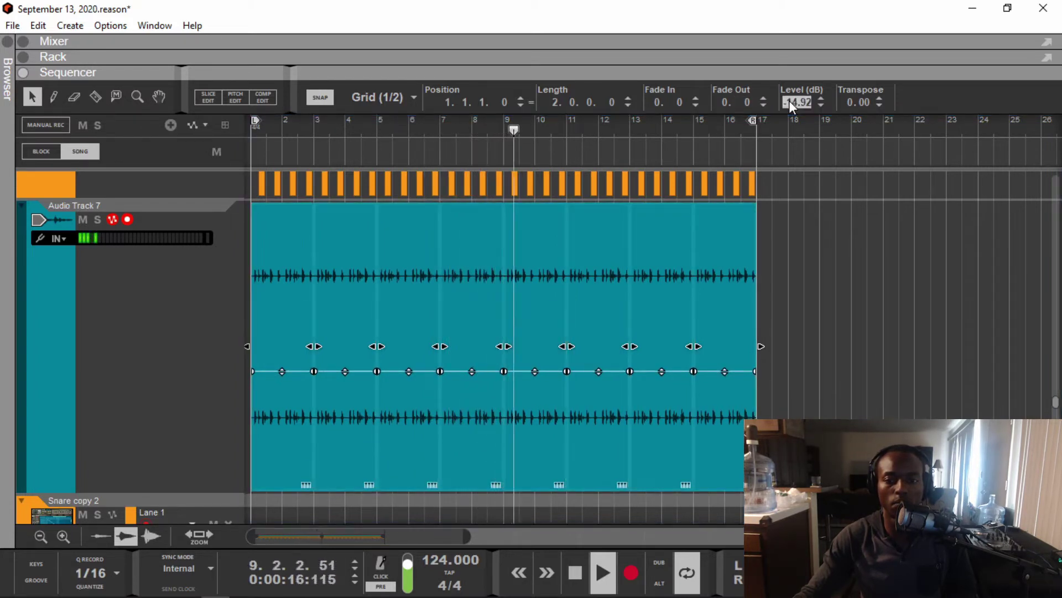
pyautogui.click(831, 222)
# Compare the playing mix with Audio Track 7 muted and unmuted, finishing with it unmuted and playback stopped
pyautogui.click(82, 219)
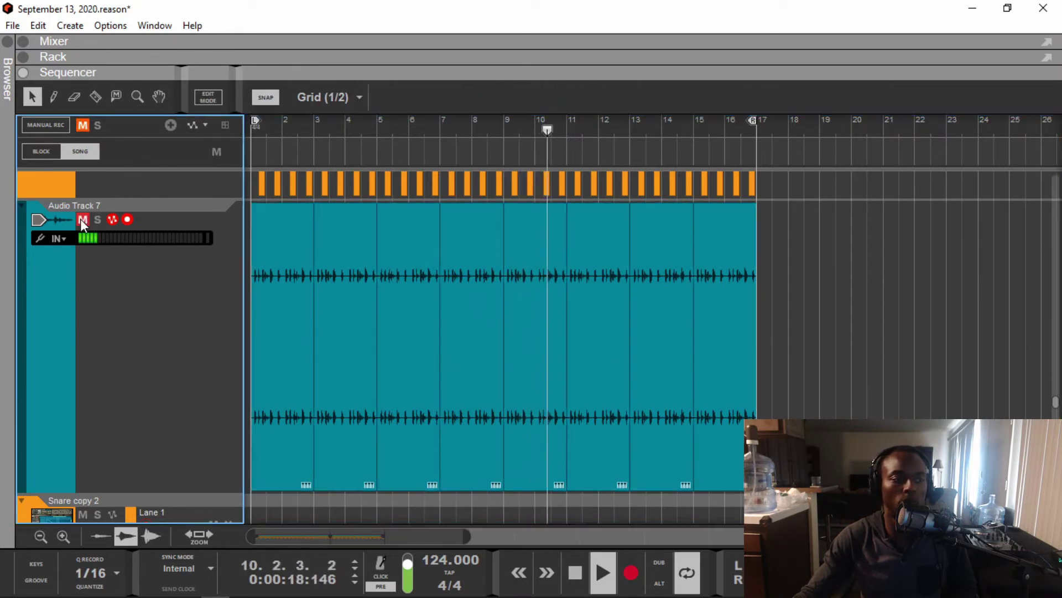
pyautogui.click(82, 220)
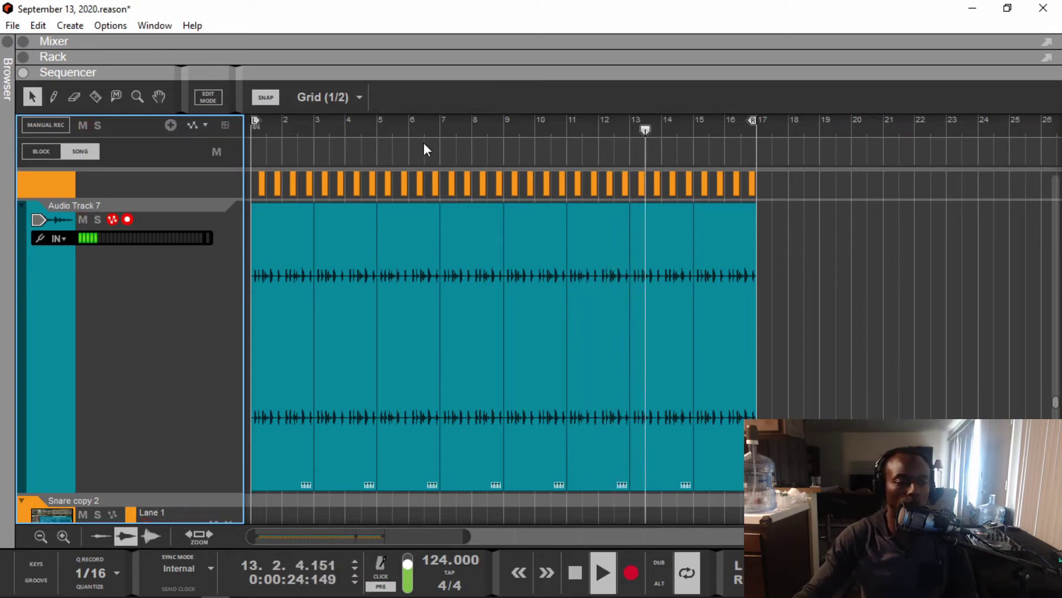
pyautogui.press('space')
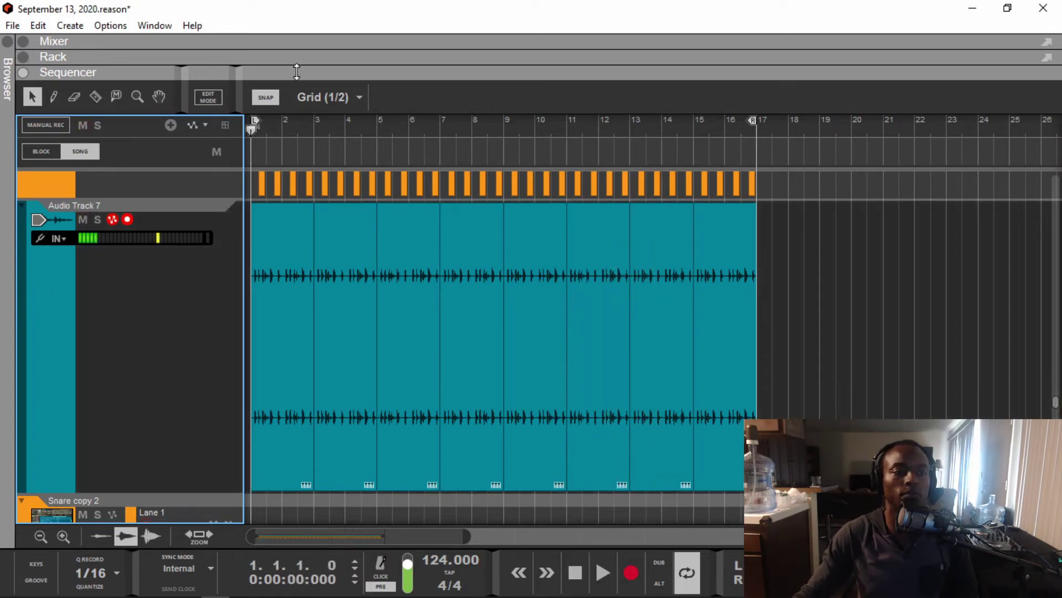
# Show the rack, unfold Audio Track 7 and enter "Xtra" as its name
pyautogui.moveTo(297, 72); pyautogui.dragTo(541, 383)
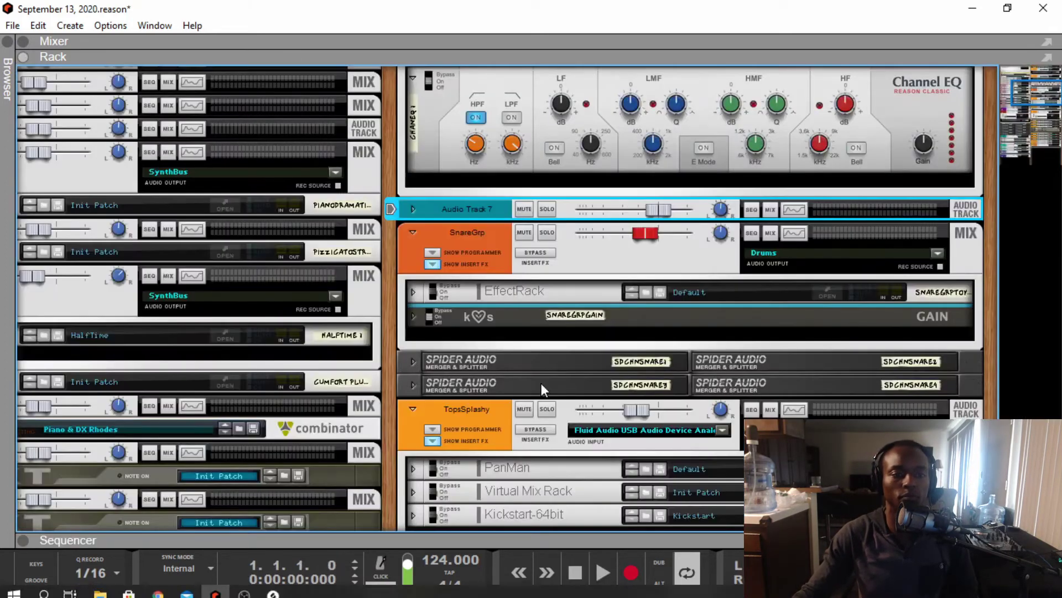
pyautogui.click(413, 209)
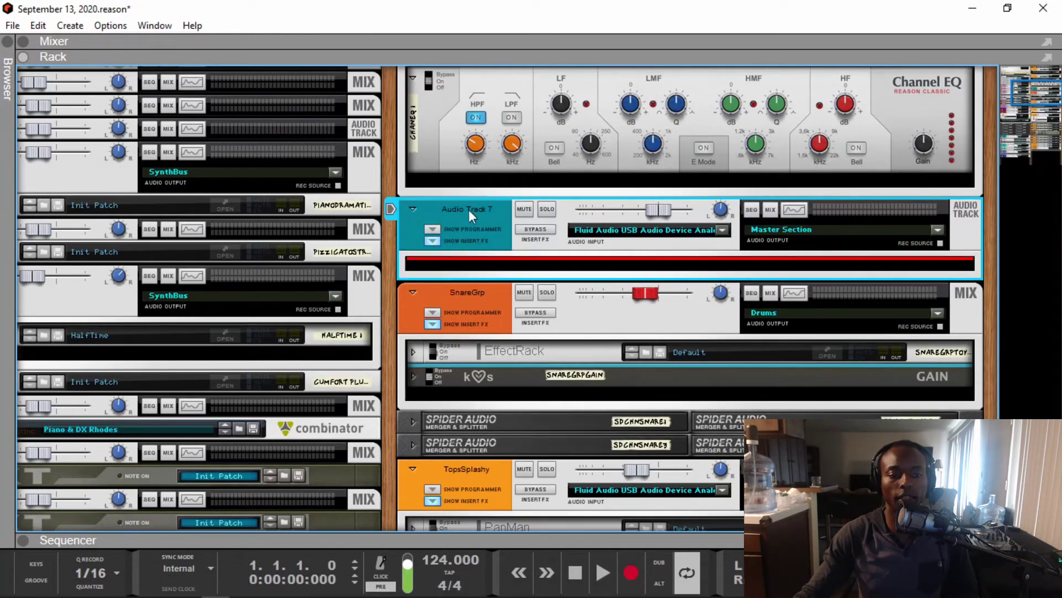
pyautogui.doubleClick(480, 208)
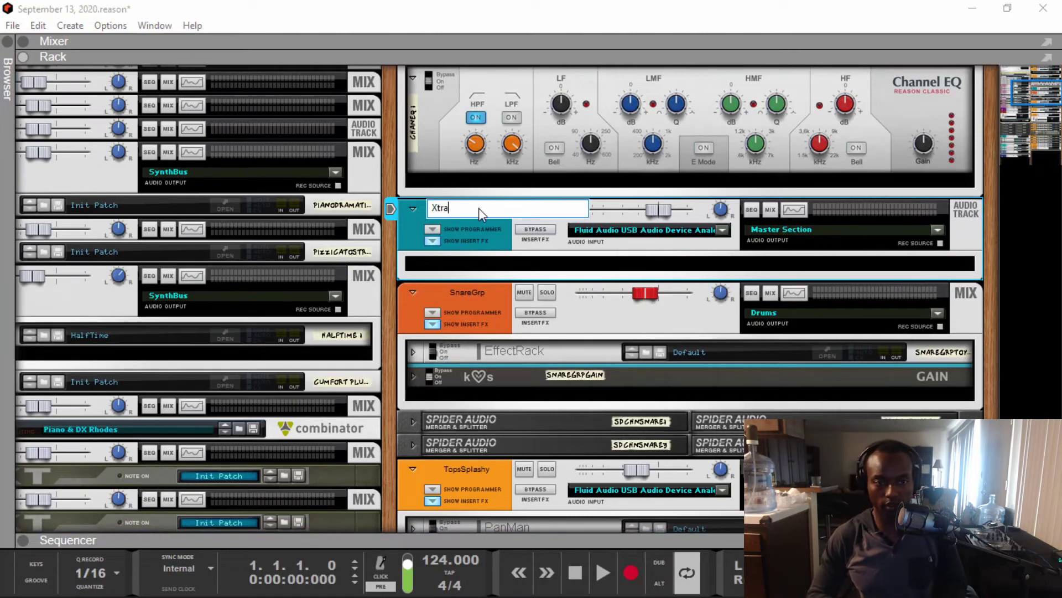
pyautogui.write('Xtra')
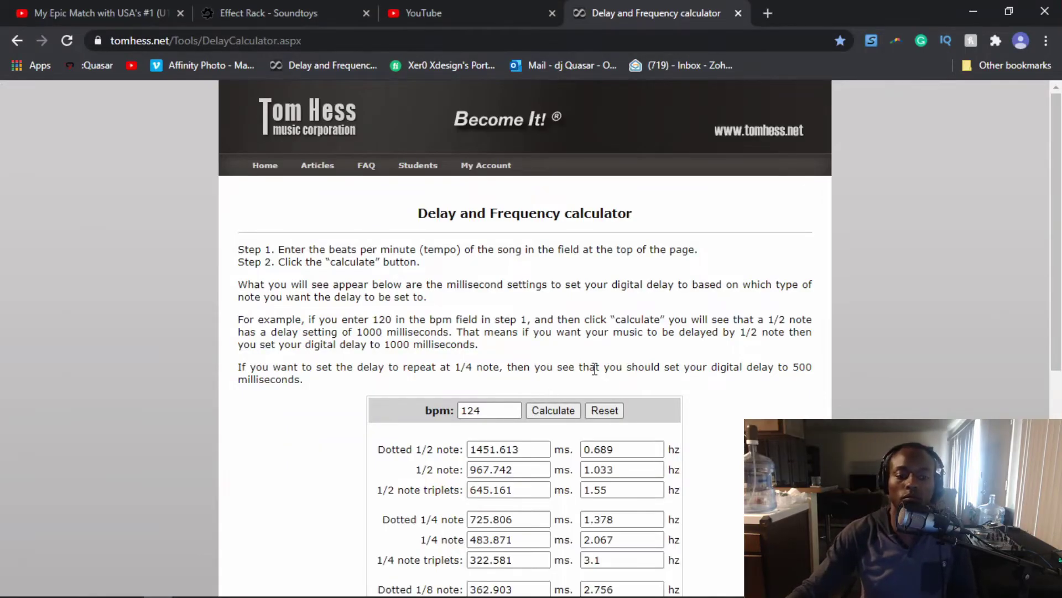
# Look up the dotted 1/32 note delay time at 124 BPM in the online Delay and Frequency calculator in Chrome
pyautogui.scroll(-7, 594, 369)
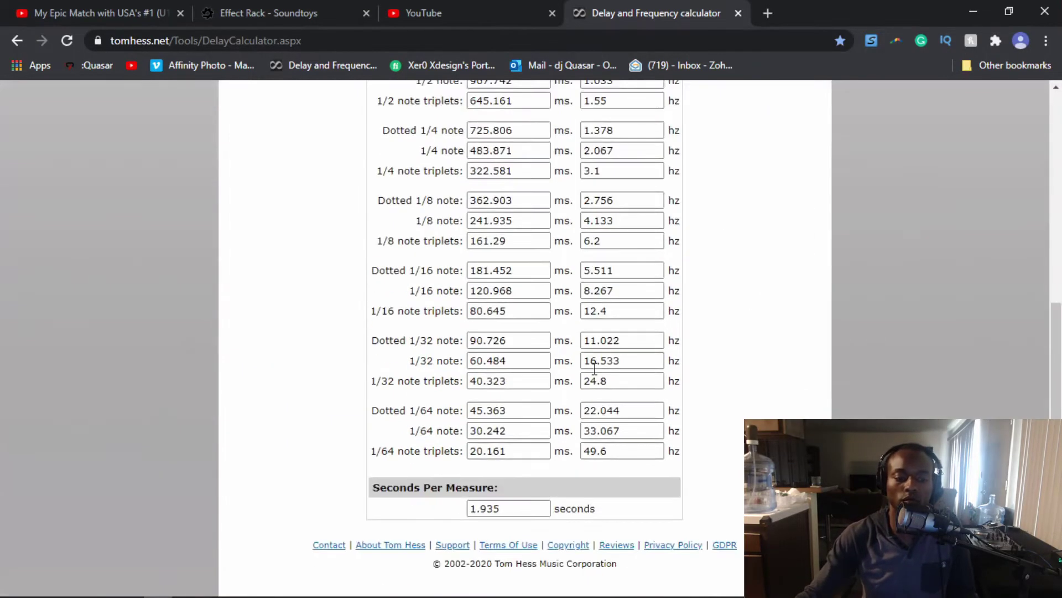
pyautogui.hotkey('alt', 'Tab')
pyautogui.press('space')
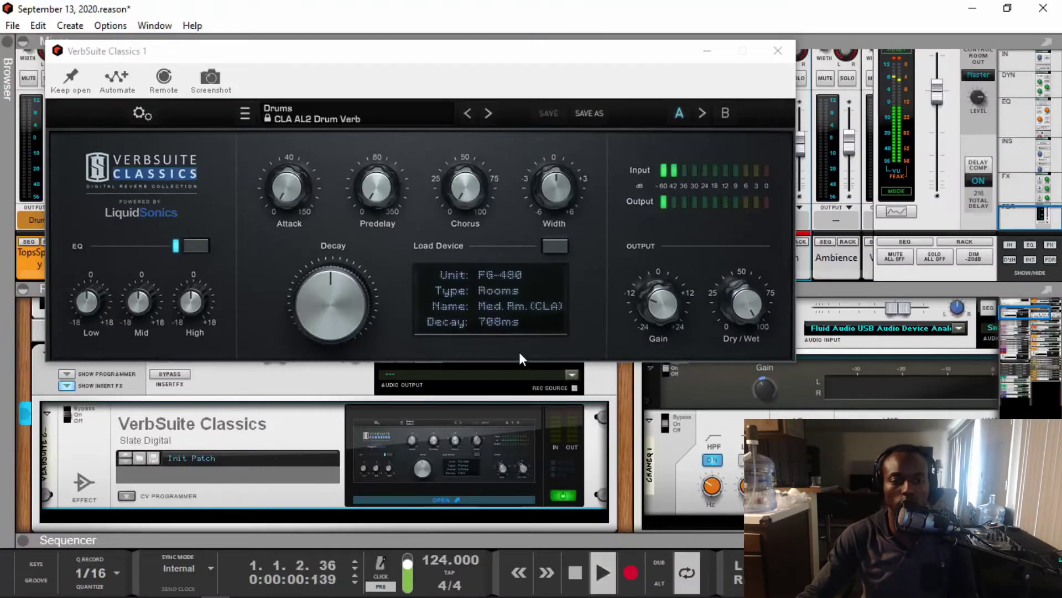
pyautogui.press('space')
pyautogui.hotkey('alt', 'Tab')
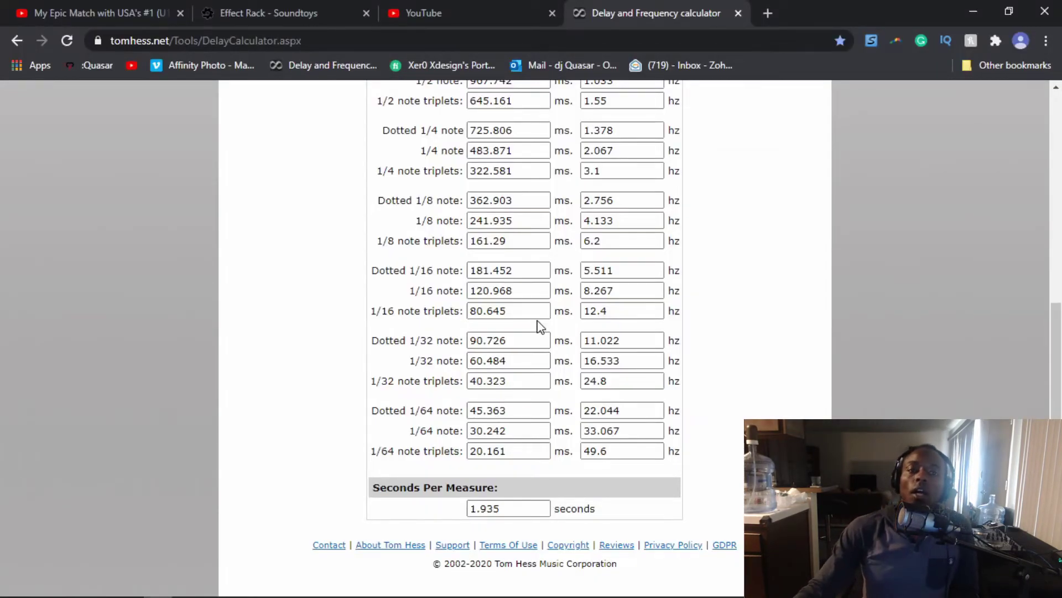
pyautogui.scroll(6, 539, 326)
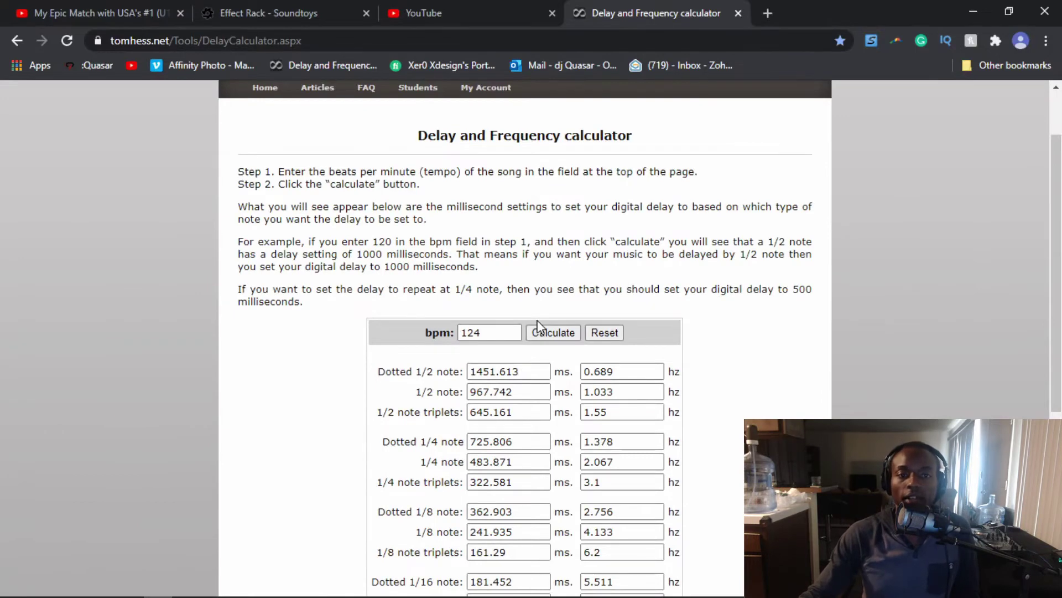
pyautogui.scroll(-6, 538, 326)
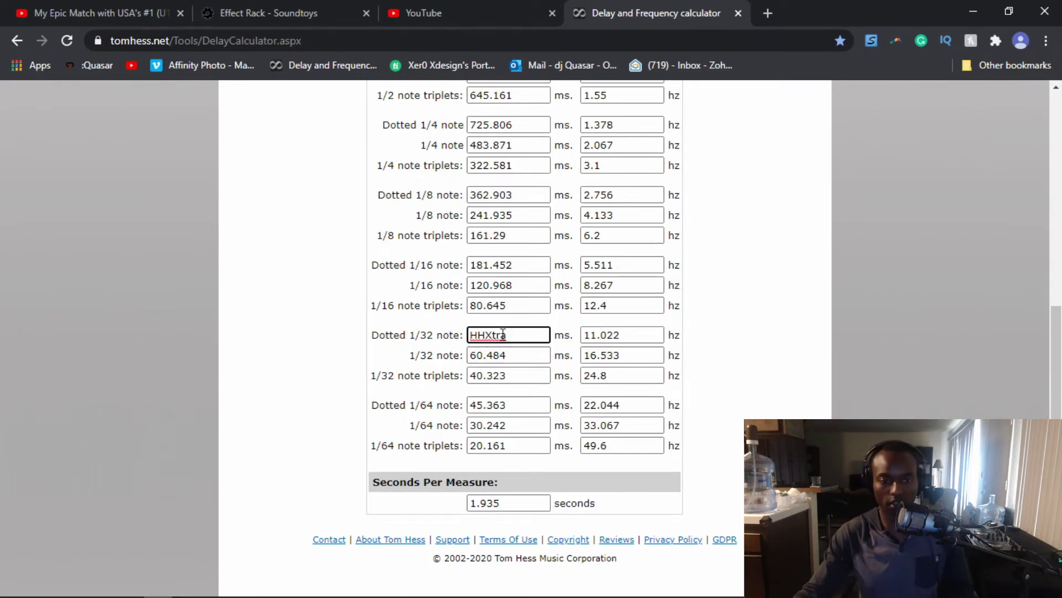
pyautogui.scroll(7, 516, 330)
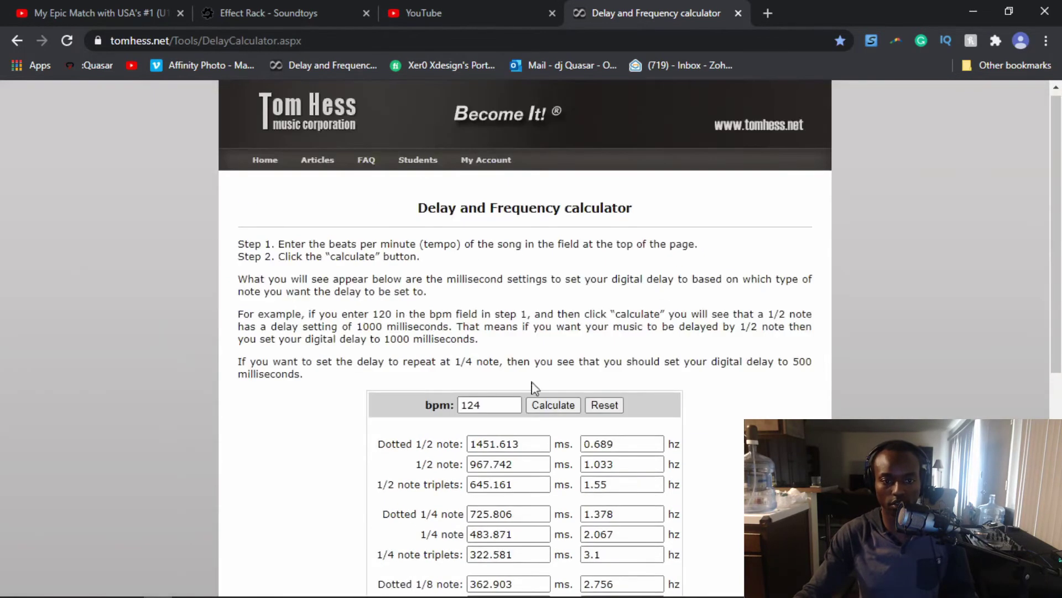
pyautogui.scroll(-7, 505, 498)
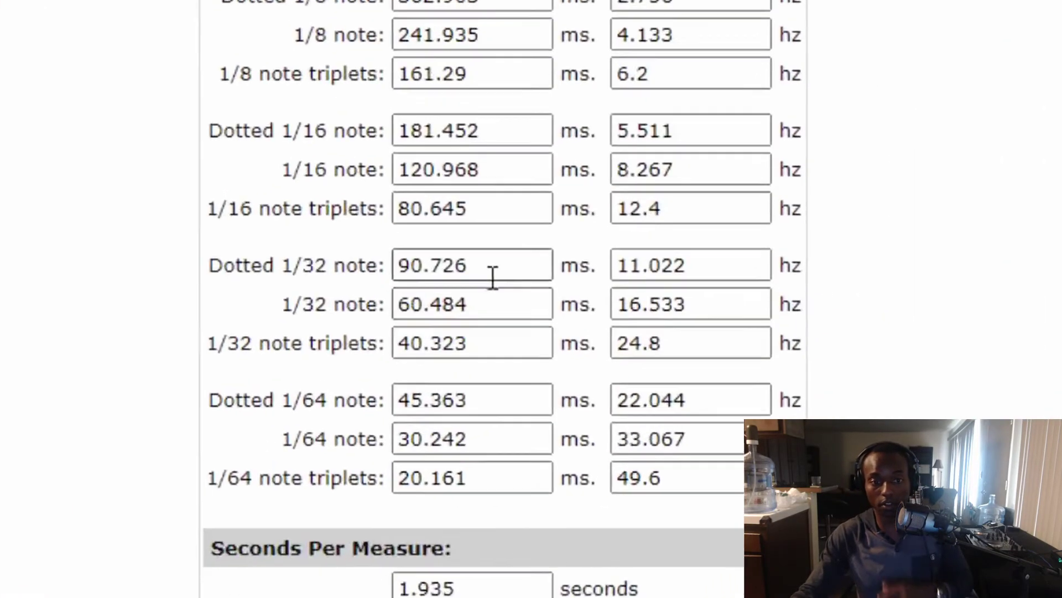
pyautogui.moveTo(493, 276); pyautogui.dragTo(283, 271)
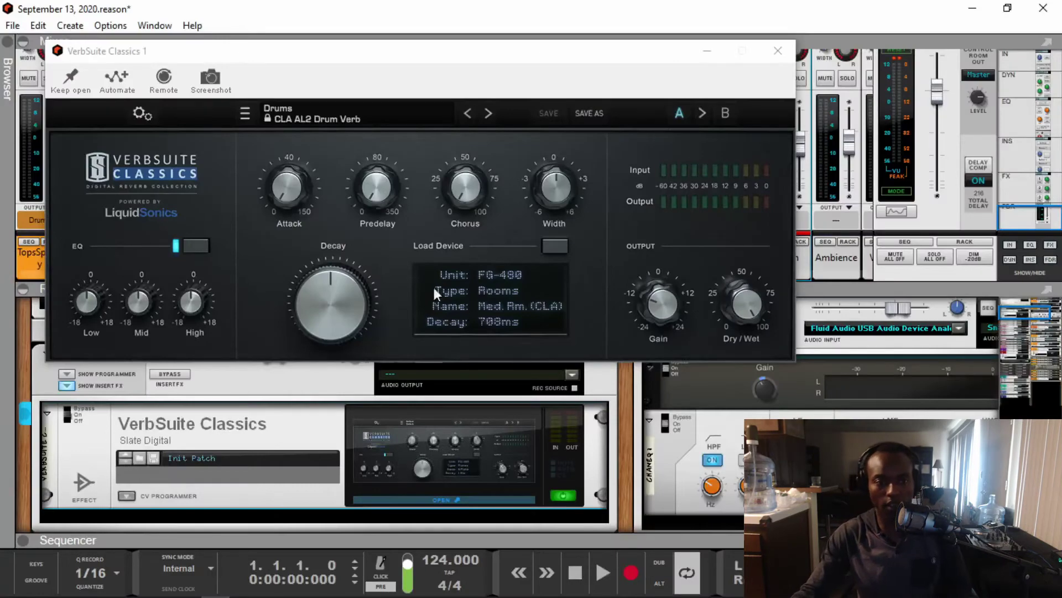
# Set the VerbSuite Classics predelay to about 90 ms, checking it against the calculator's dotted 1/32 note time
pyautogui.click(378, 234)
pyautogui.write('90.0ms')
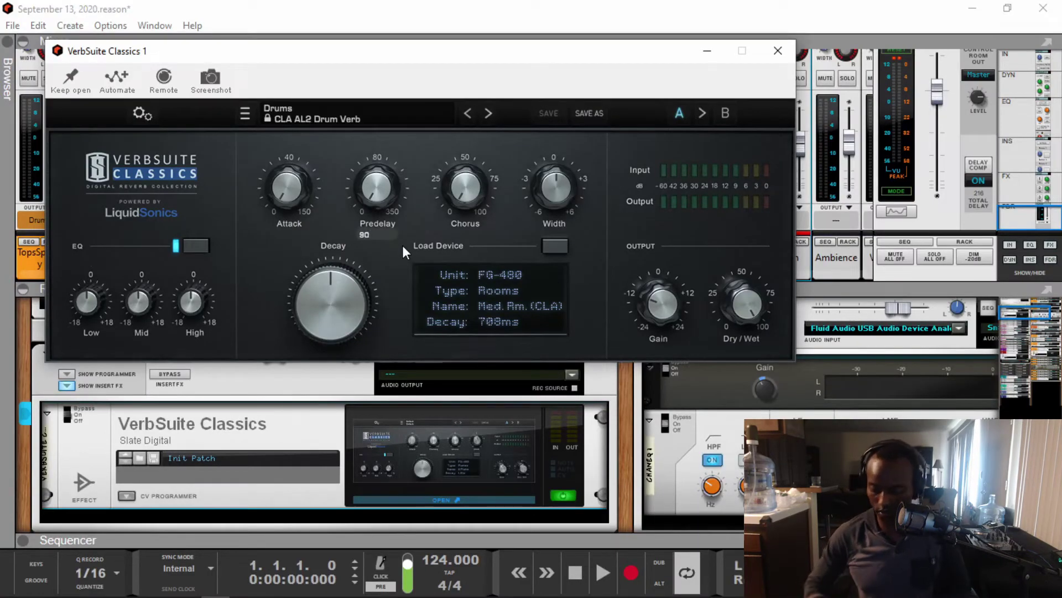
pyautogui.hotkey('alt', 'Tab')
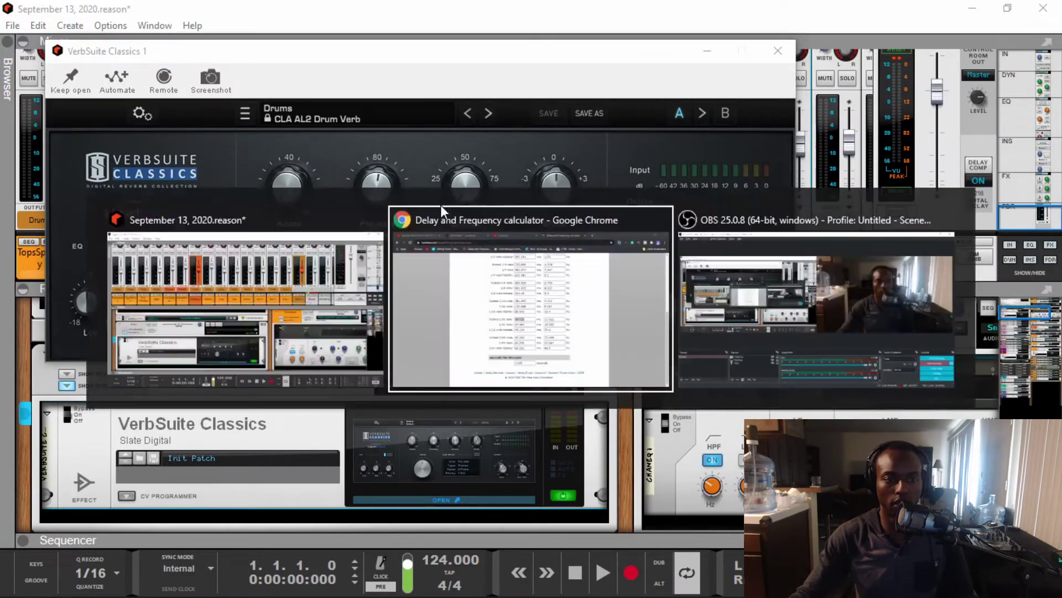
pyautogui.hotkey('alt', 'Tab')
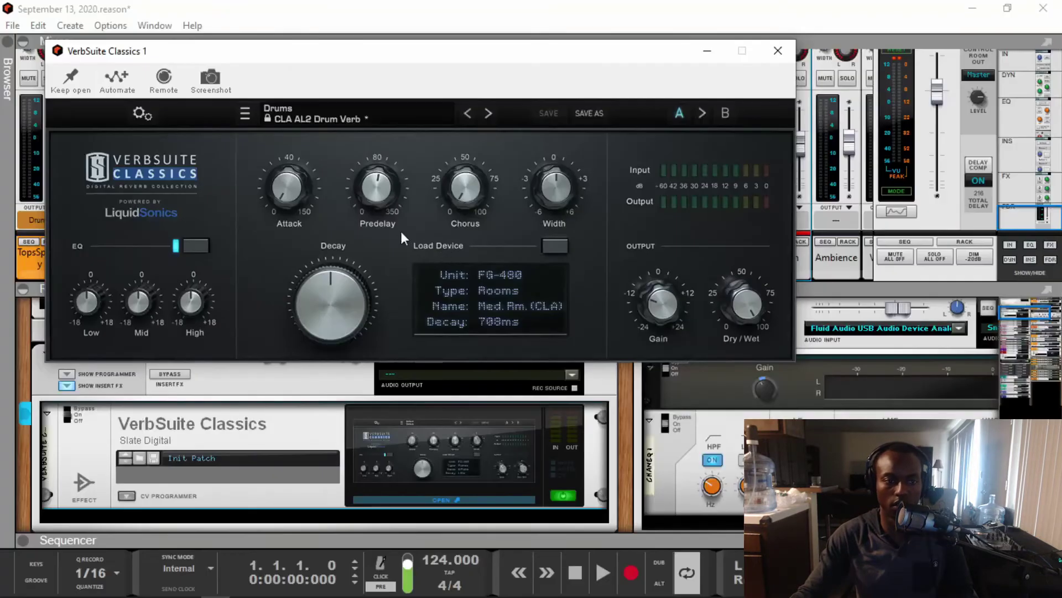
# Play the track and raise the output gain of the VerbSuite Classics reverb
pyautogui.press('space')
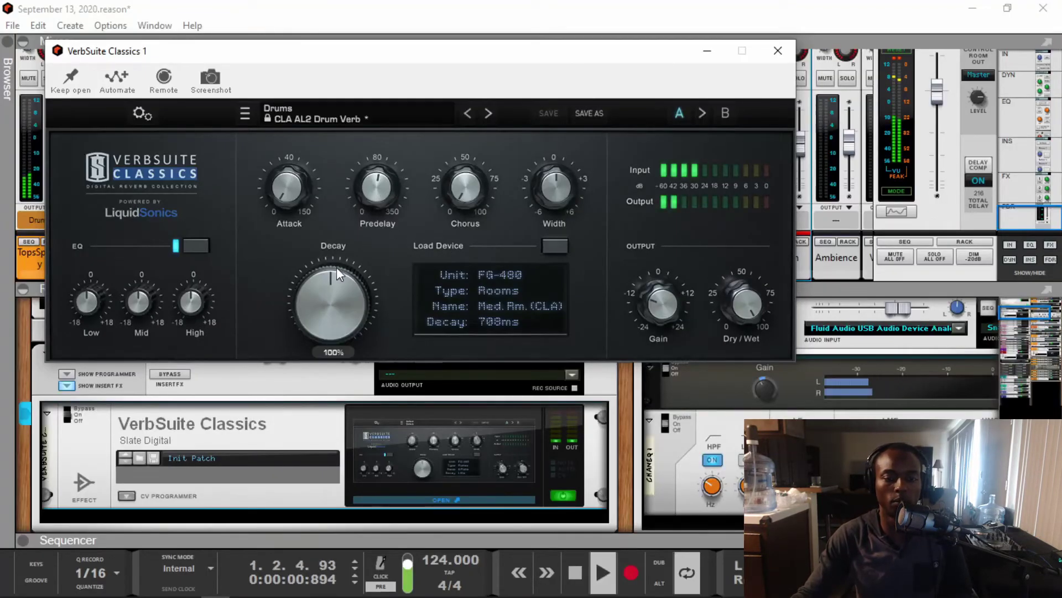
pyautogui.moveTo(394, 64); pyautogui.dragTo(393, 133)
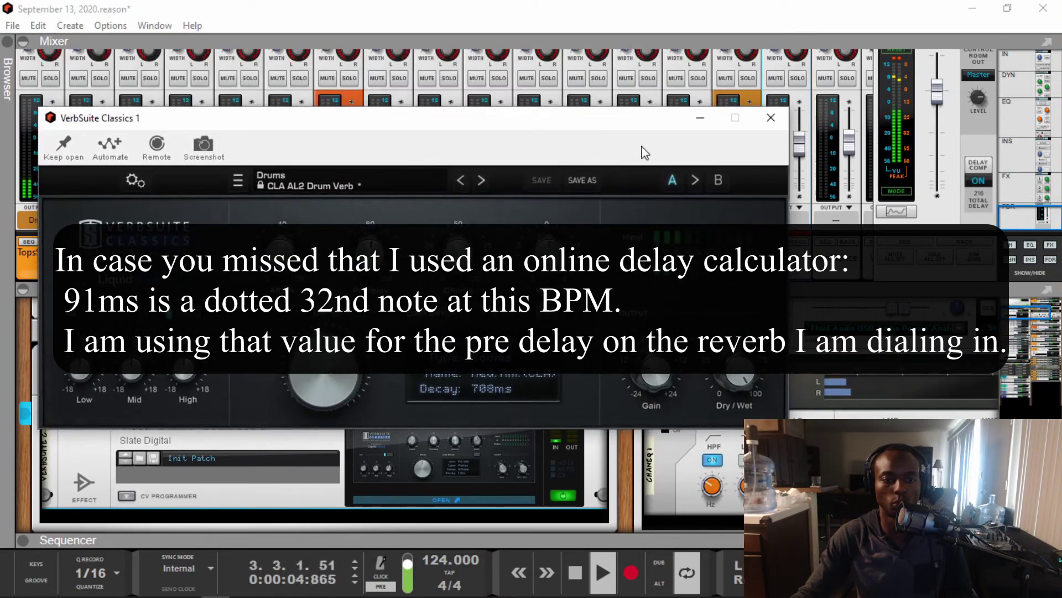
pyautogui.moveTo(662, 376); pyautogui.dragTo(659, 311)
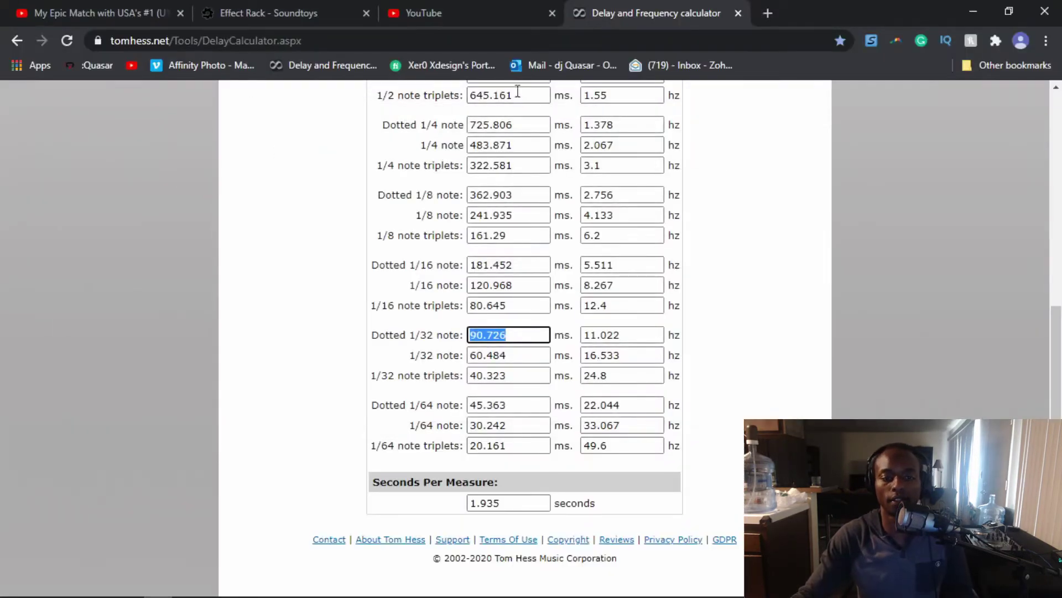
# Switch back to Reason and add a Slate Digital Virtual Tape Machines effect after VerbSuite Classics in the Room channel's inserts
pyautogui.press('Tab')
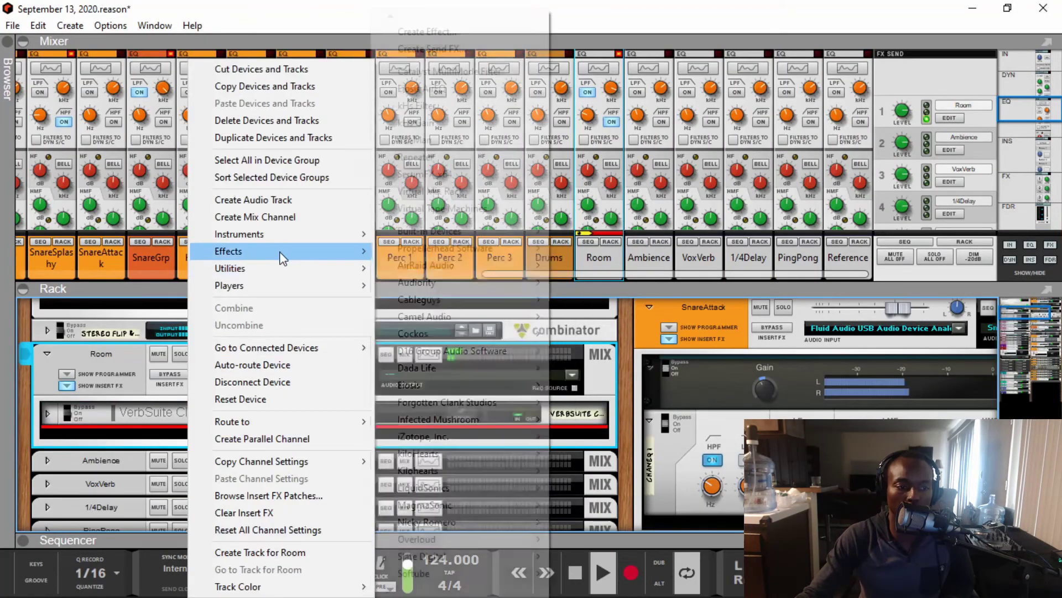
pyautogui.moveTo(279, 252)
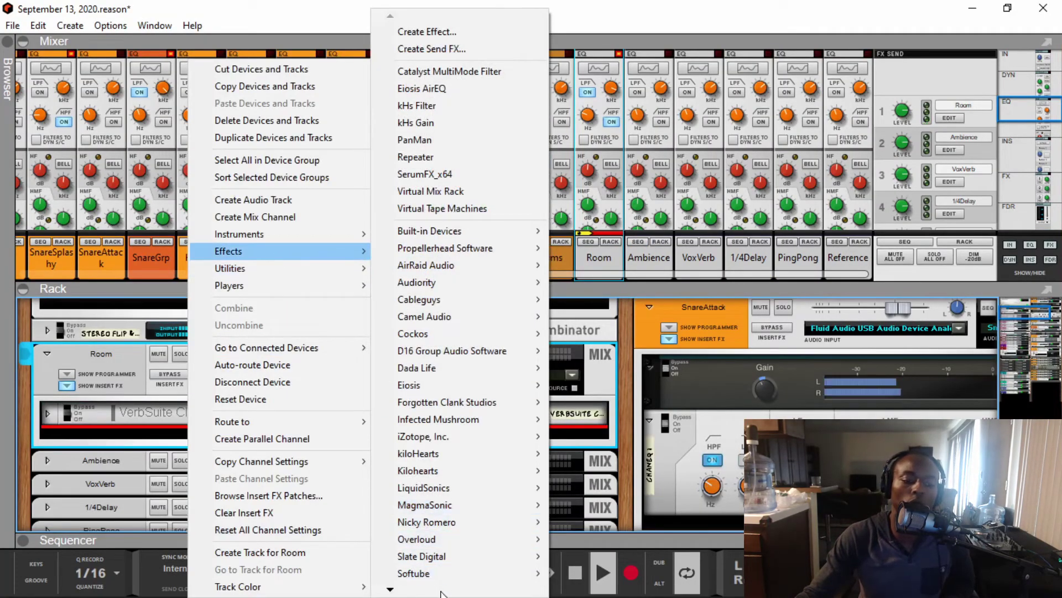
pyautogui.moveTo(442, 559)
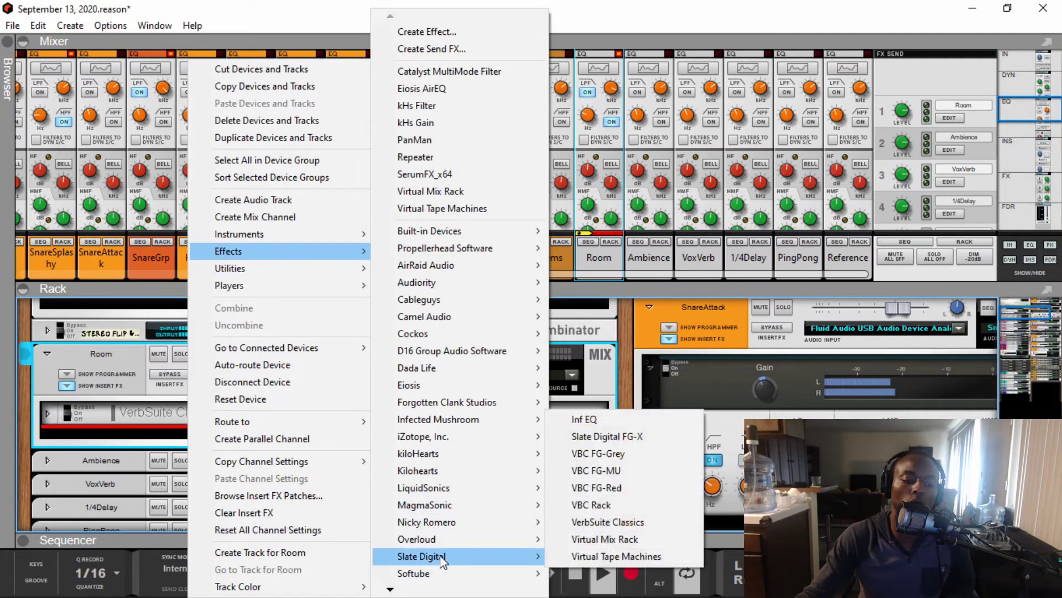
pyautogui.click(594, 554)
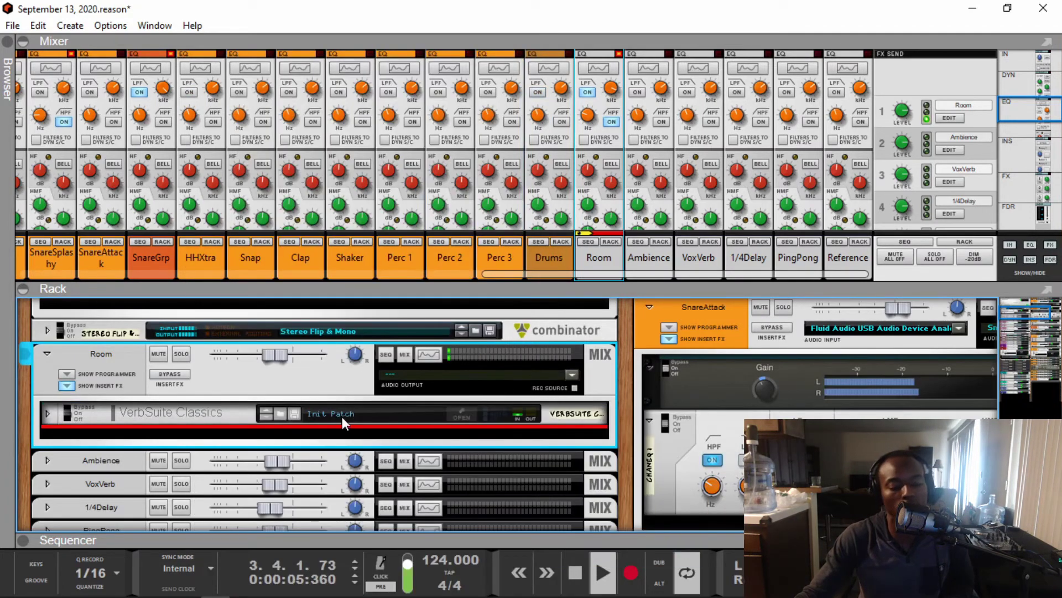
pyautogui.rightClick(284, 508)
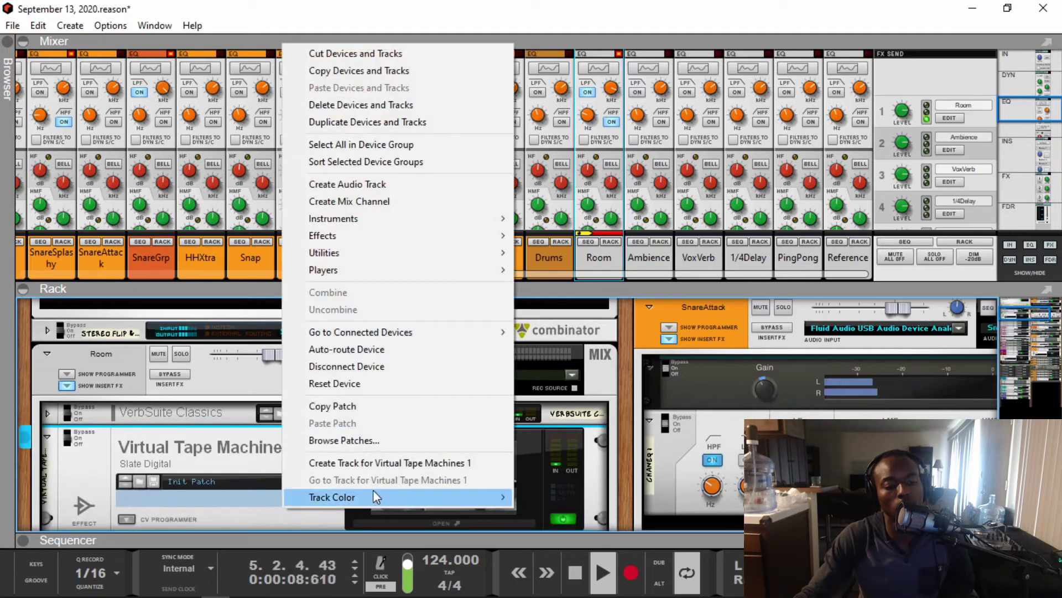
pyautogui.moveTo(374, 493)
pyautogui.click(551, 570)
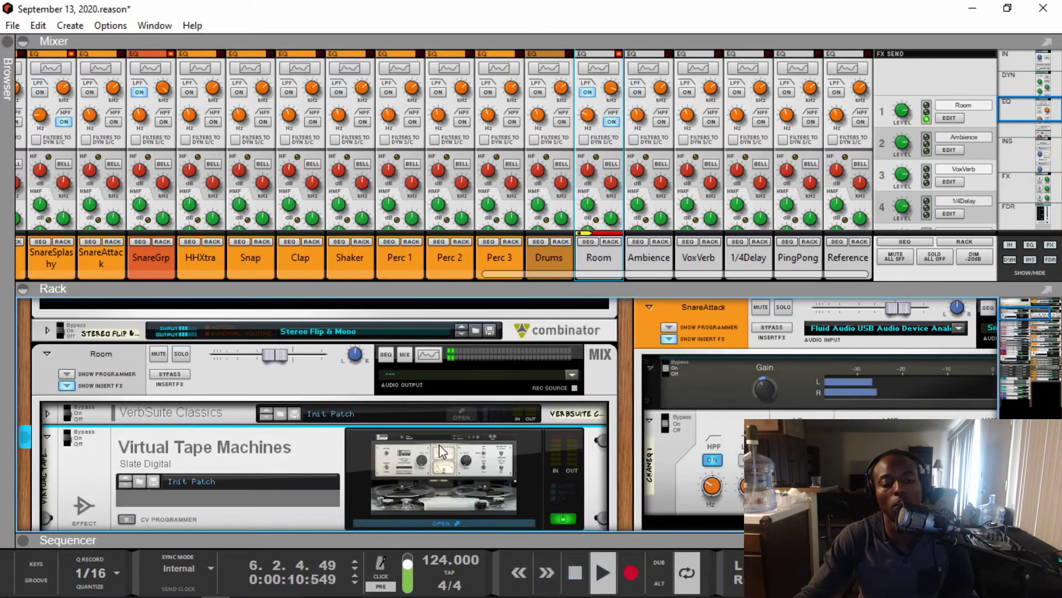
# Set the input gain of Virtual Tape Machines to about +2.43 dB and close its window
pyautogui.click(442, 451)
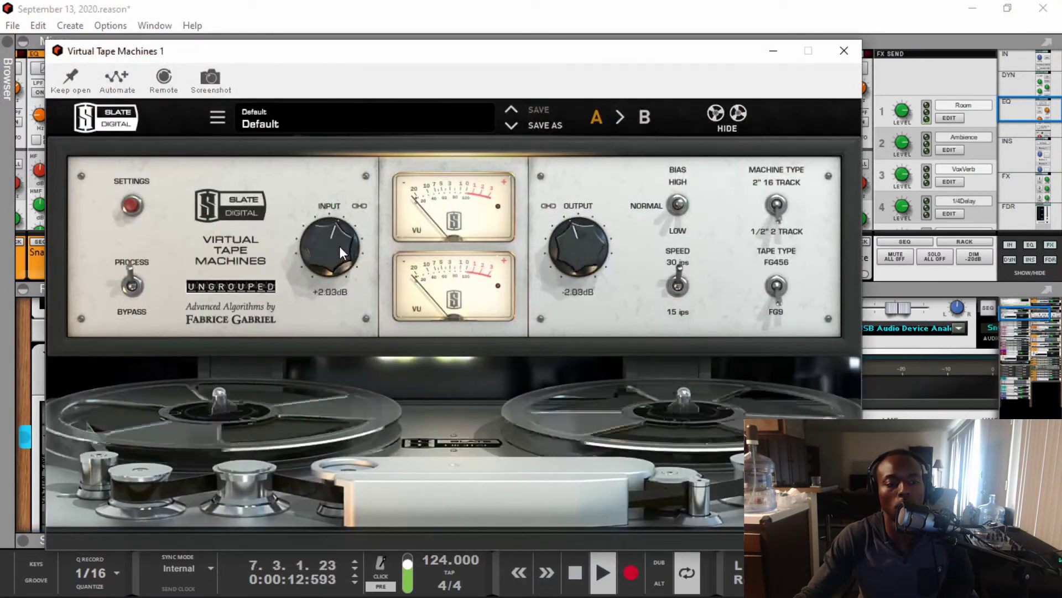
pyautogui.moveTo(340, 245); pyautogui.dragTo(341, 245)
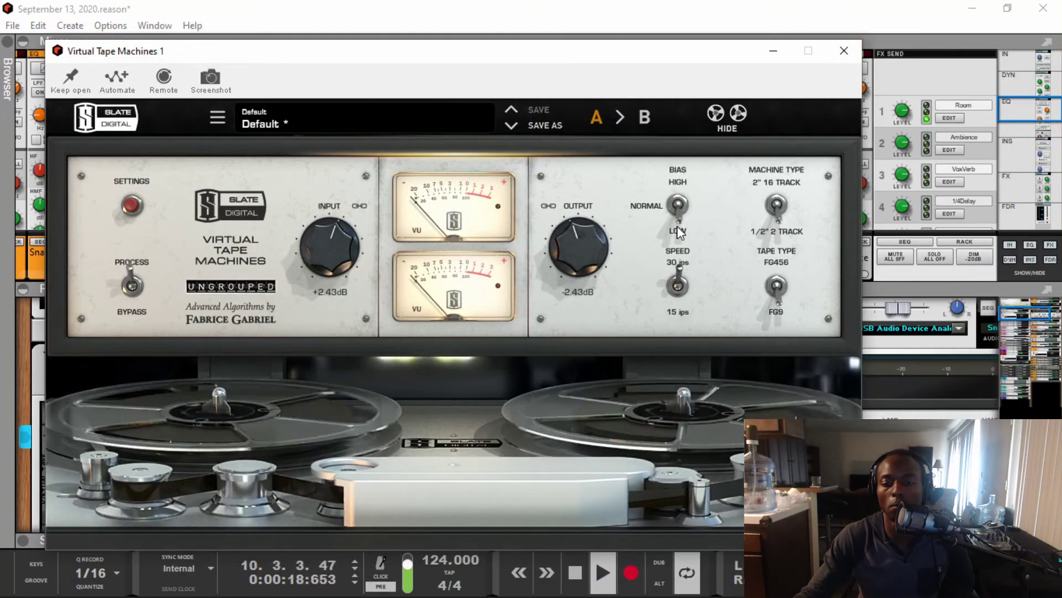
pyautogui.click(845, 51)
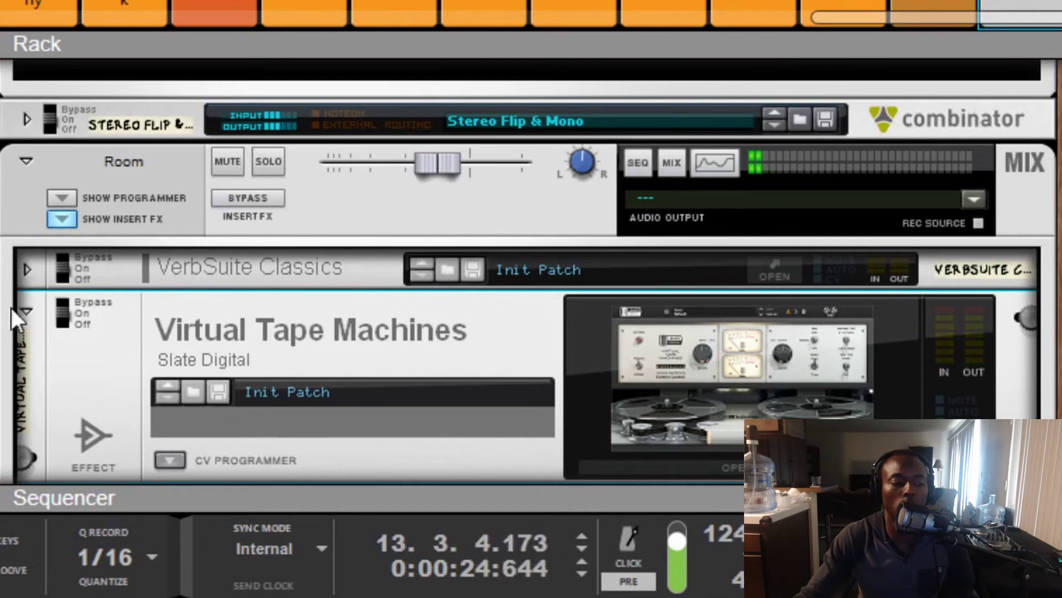
# Lower the Room level slightly, fold Virtual Tape Machines, and compare the sound with the insert effects and the tape effect bypassed
pyautogui.moveTo(426, 156)
pyautogui.mouseDown()
pyautogui.moveTo(411, 154)
pyautogui.moveTo(420, 154)
pyautogui.mouseUp()
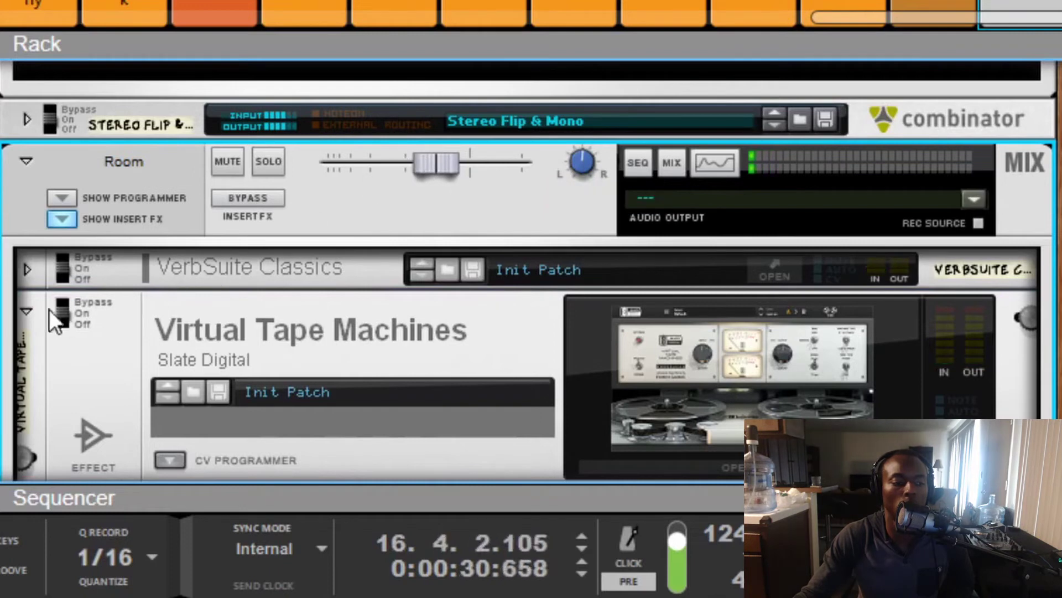
pyautogui.click(26, 310)
pyautogui.click(256, 198)
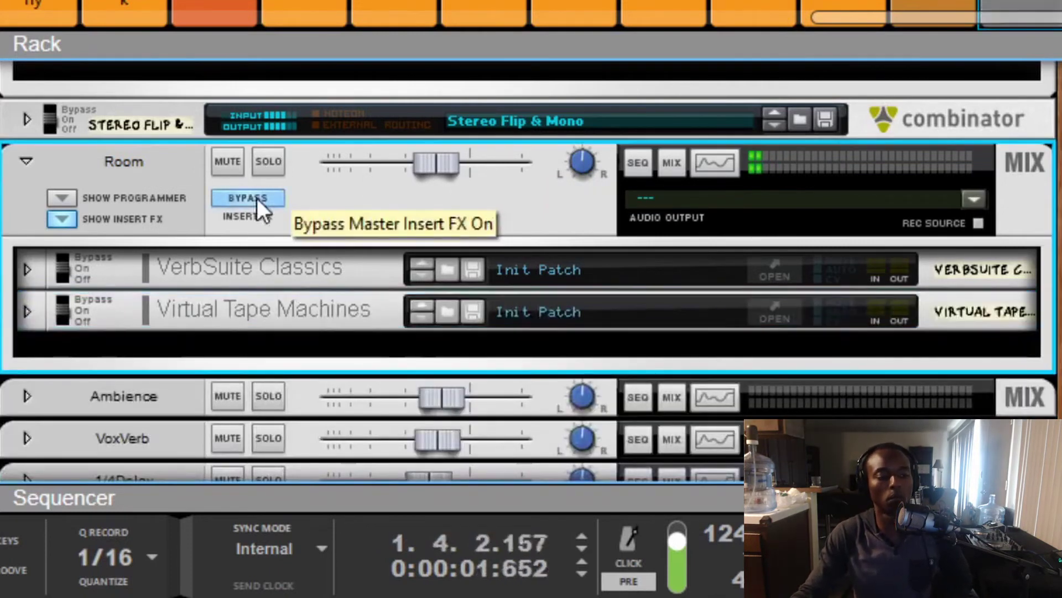
pyautogui.click(62, 309)
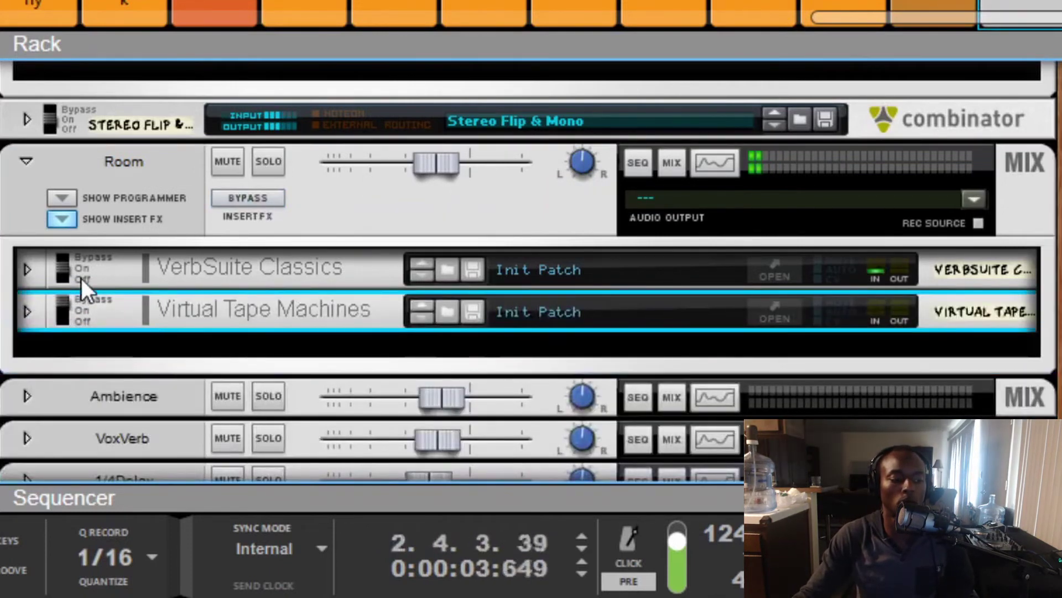
pyautogui.click(64, 309)
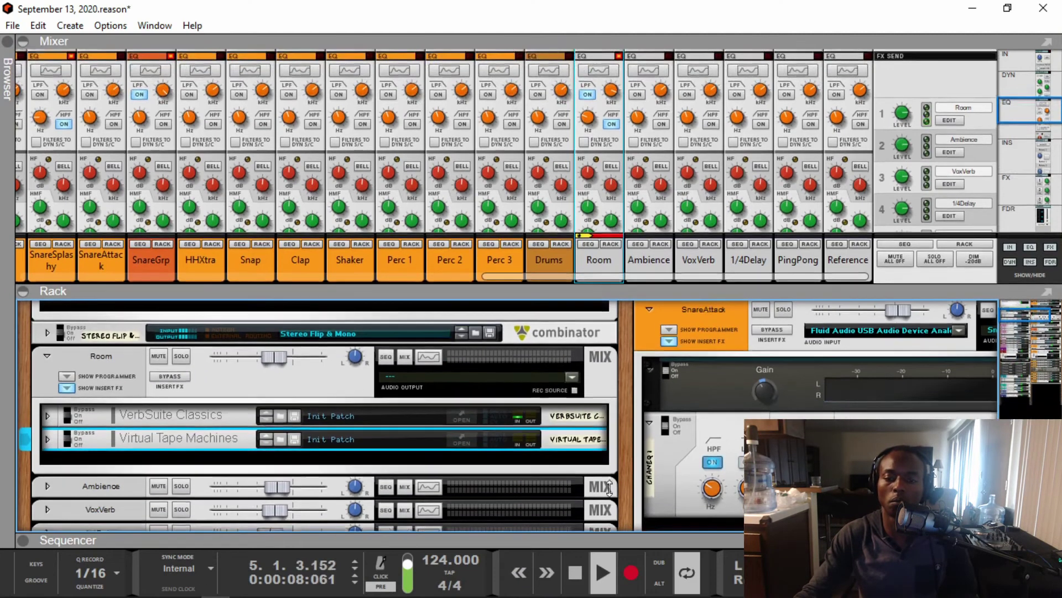
# Show the full-height mixer and solo Perc Pitched, TopsAtmos, HHXtra and Shaker alongside TopsSplashy during playback
pyautogui.press('F5')
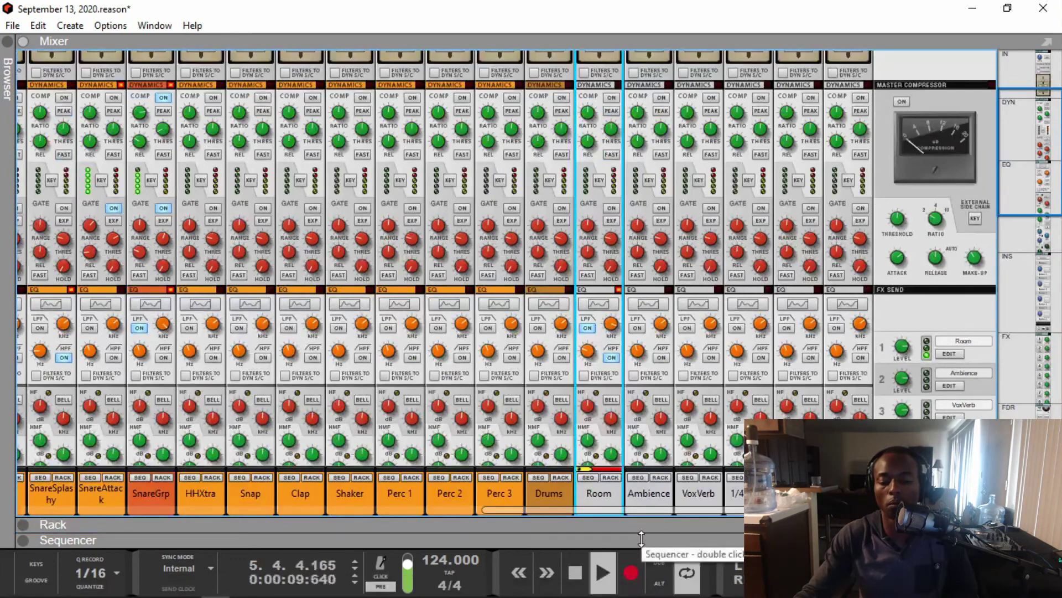
pyautogui.press('space')
pyautogui.scroll(-6, 619, 451)
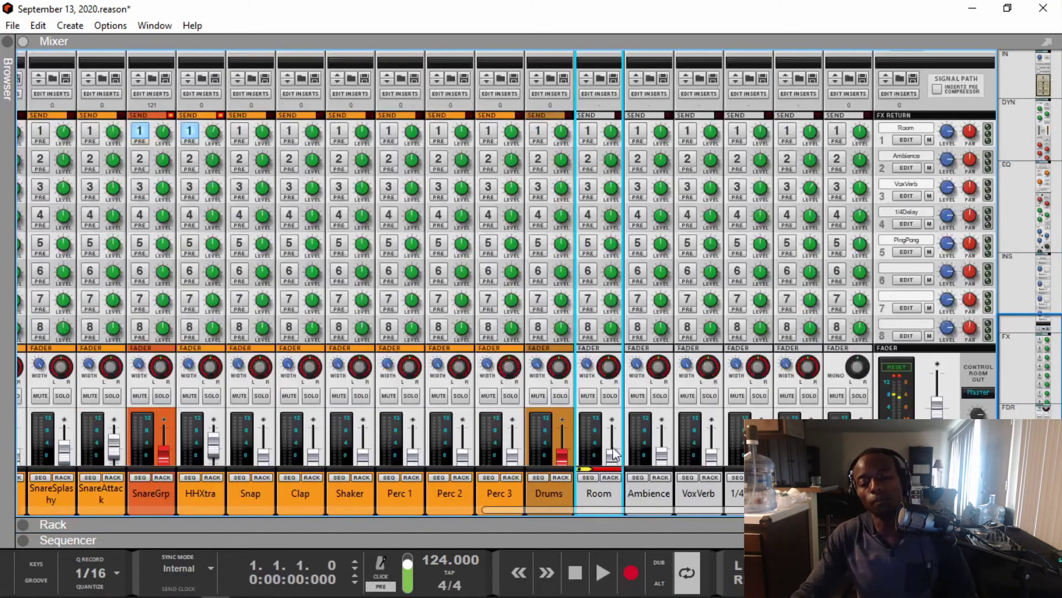
pyautogui.scroll(-3, 614, 451)
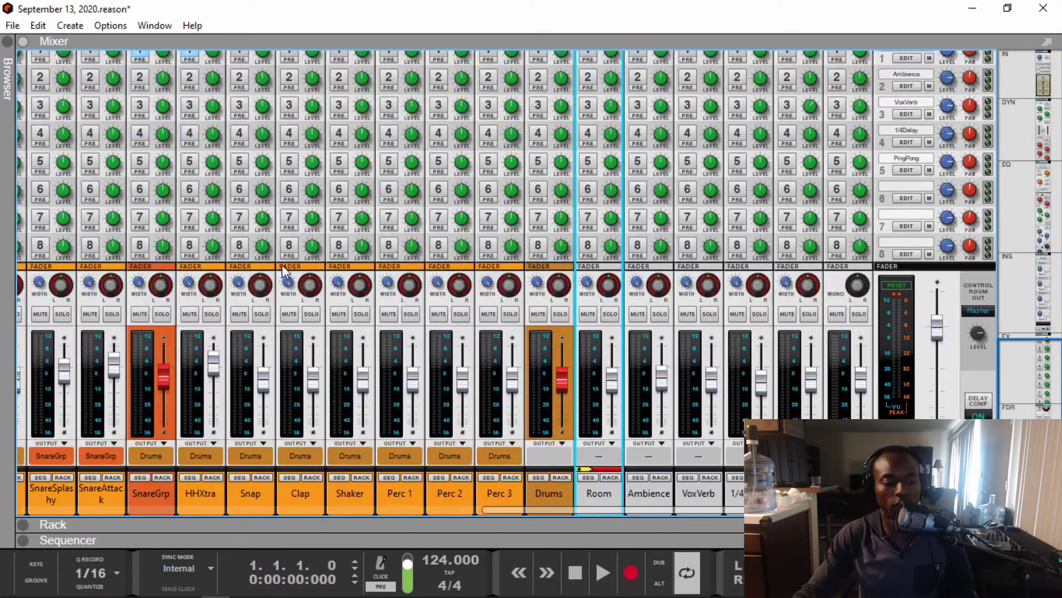
pyautogui.hscroll(-8, 281, 265)
pyautogui.hscroll(5, 282, 265)
pyautogui.hscroll(1, 282, 269)
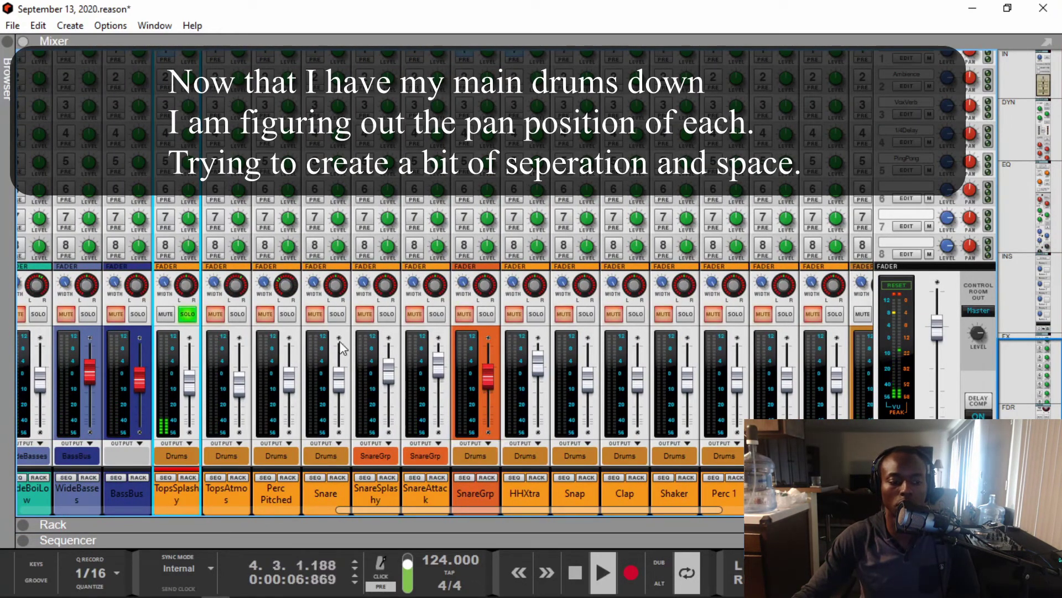
pyautogui.click(291, 314)
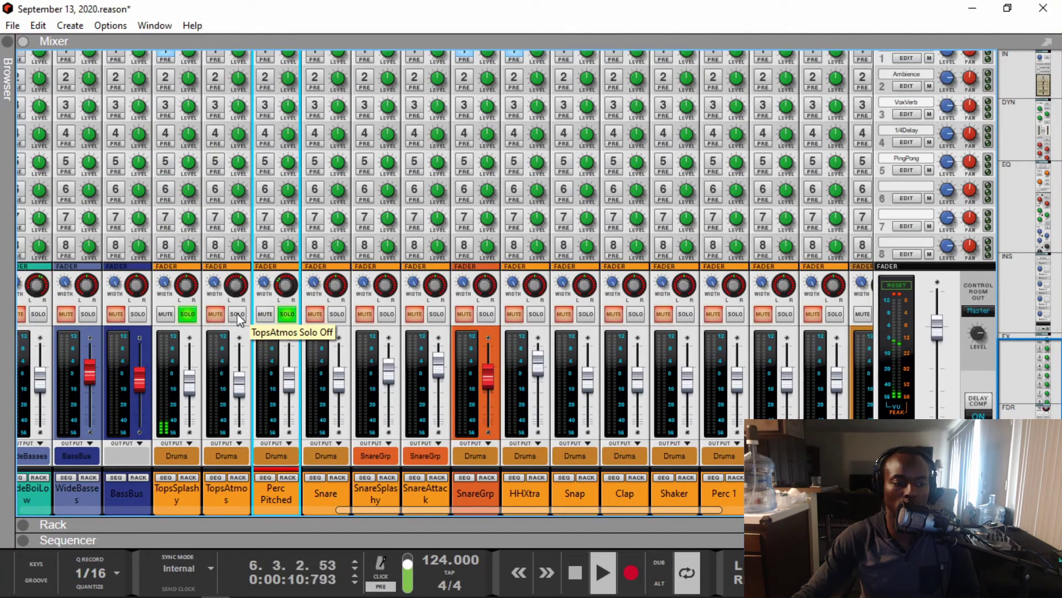
pyautogui.click(238, 314)
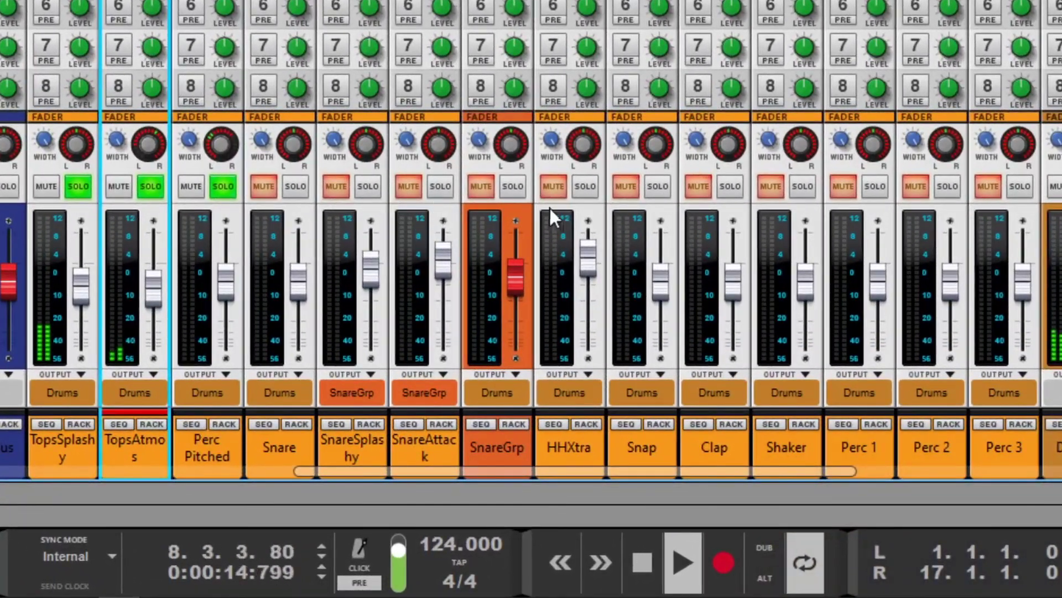
pyautogui.click(588, 187)
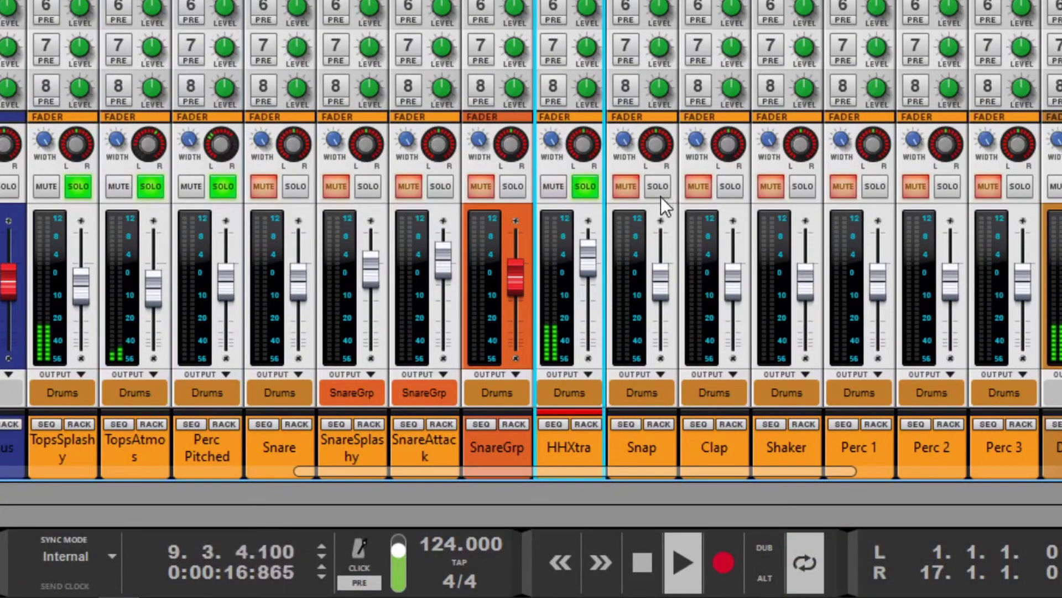
pyautogui.click(799, 194)
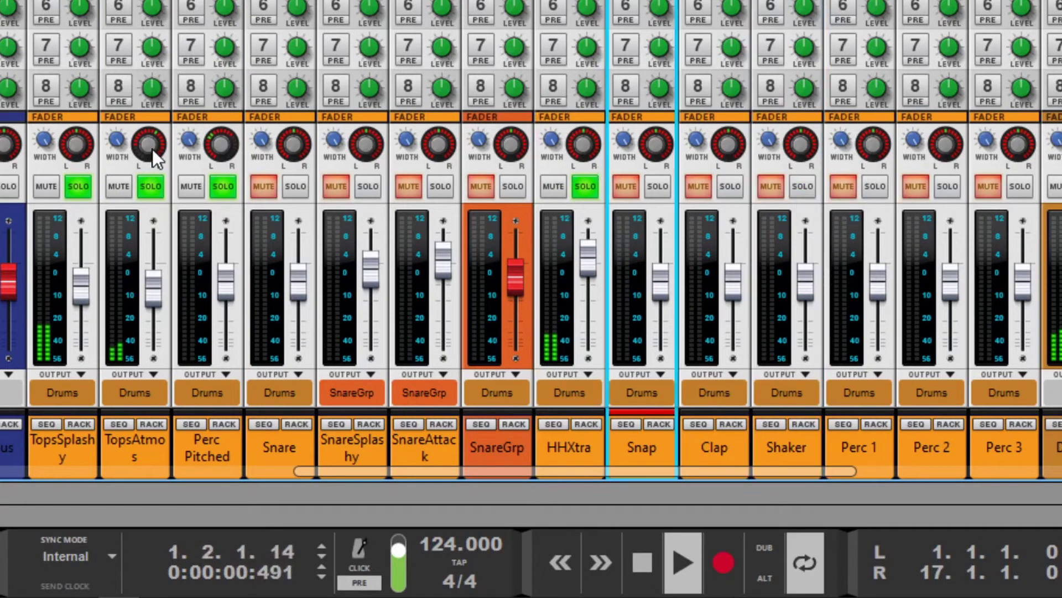
# Adjust the TopsAtmos pan, pan HHXtra right, and try TopsSplashy at -34 before panning it slightly right
pyautogui.moveTo(152, 148); pyautogui.dragTo(137, 153)
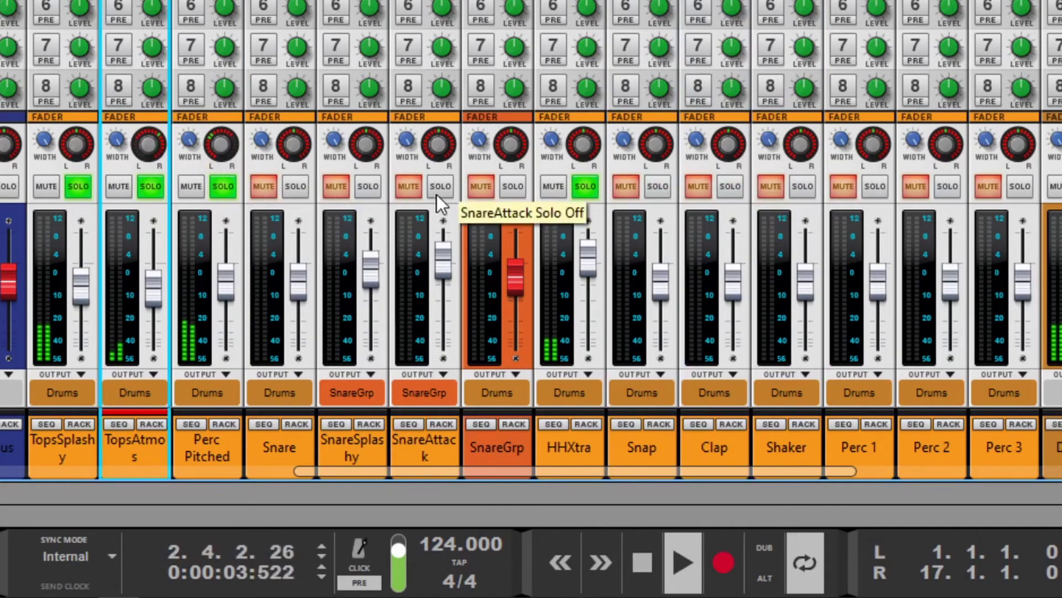
pyautogui.moveTo(580, 149)
pyautogui.mouseDown()
pyautogui.moveTo(573, 128)
pyautogui.moveTo(564, 139)
pyautogui.mouseUp()
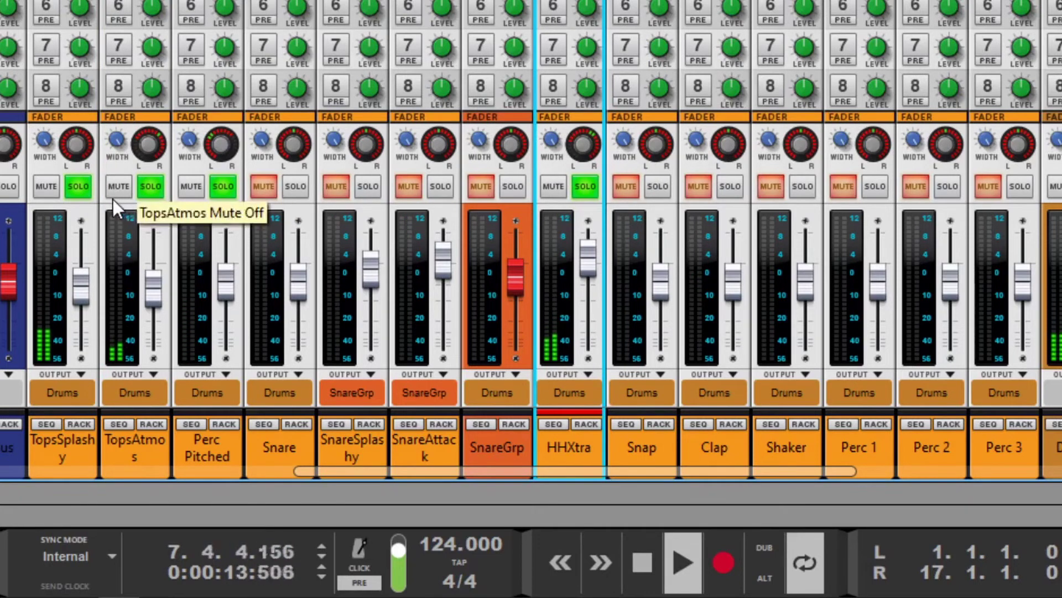
pyautogui.click(78, 145)
pyautogui.moveTo(79, 145); pyautogui.dragTo(73, 157)
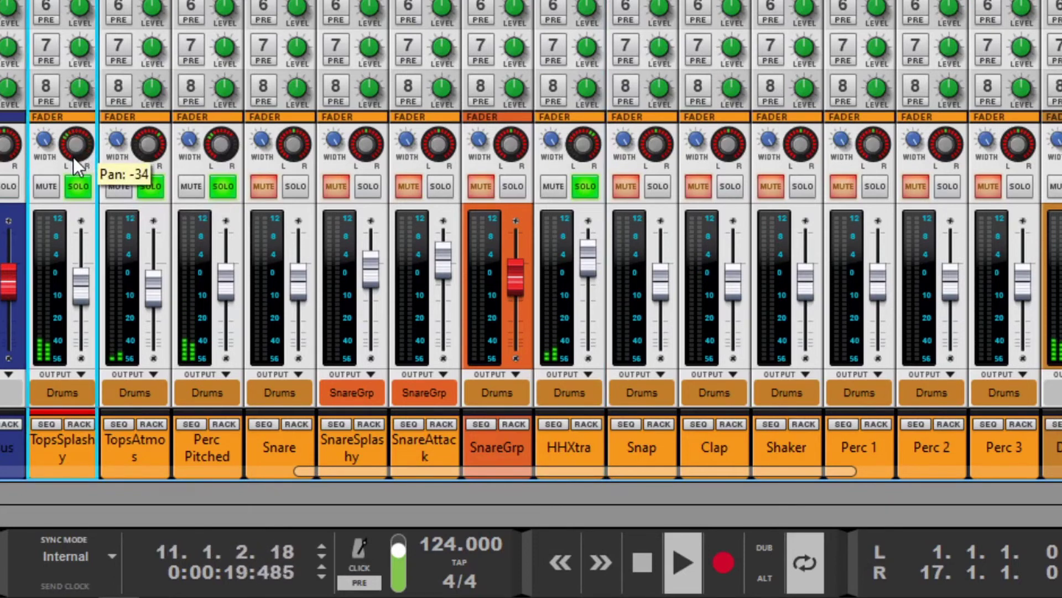
pyautogui.moveTo(73, 157); pyautogui.dragTo(74, 139)
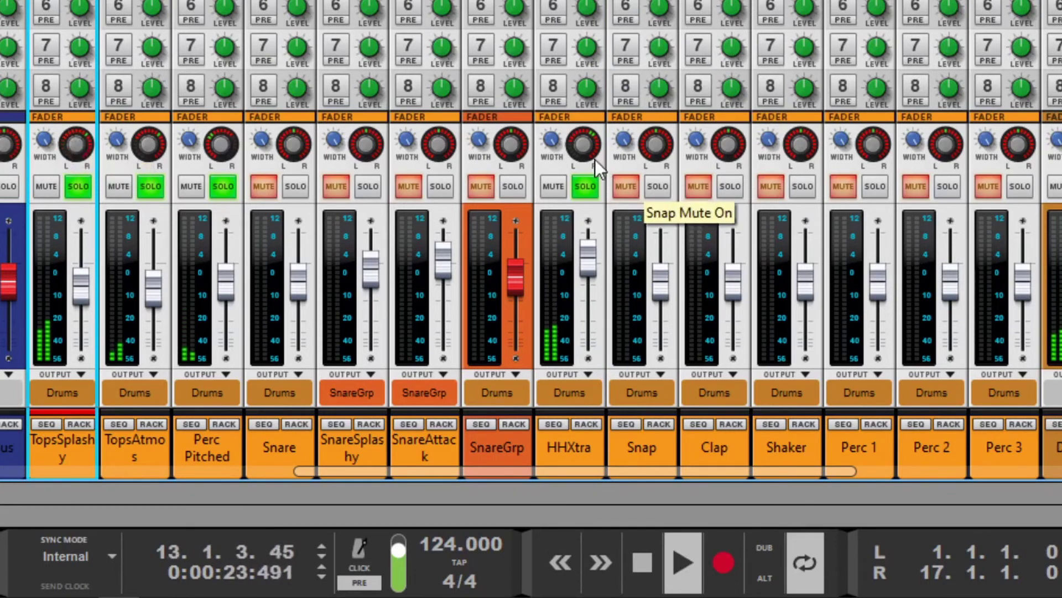
# Pan HHXtra to the left, clear the solos and adjust the Perc Pitched pan against the full mix
pyautogui.moveTo(582, 145); pyautogui.dragTo(570, 173)
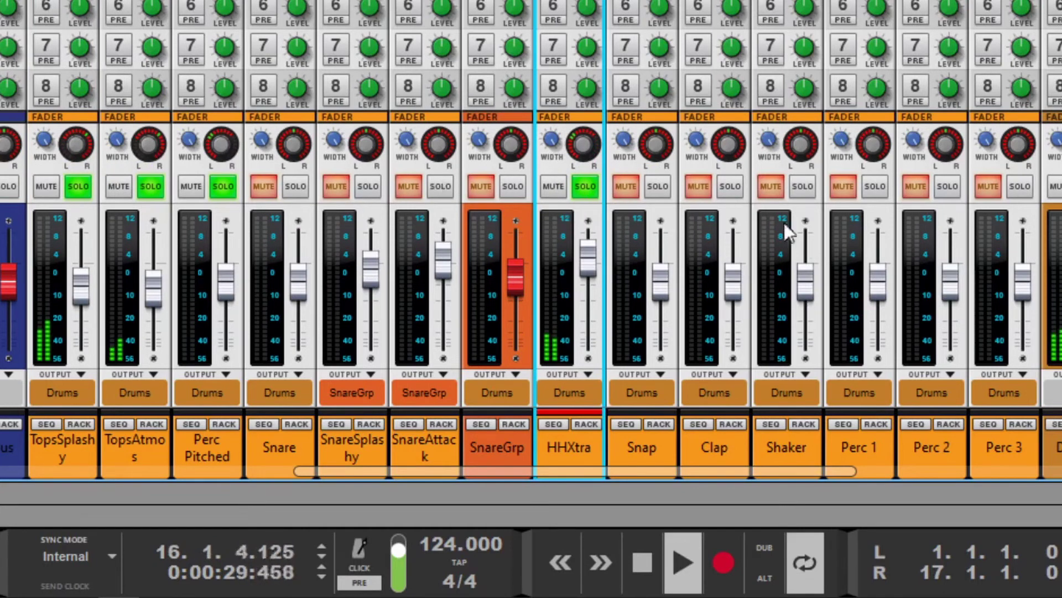
pyautogui.hotkey('ctrl', 'z')
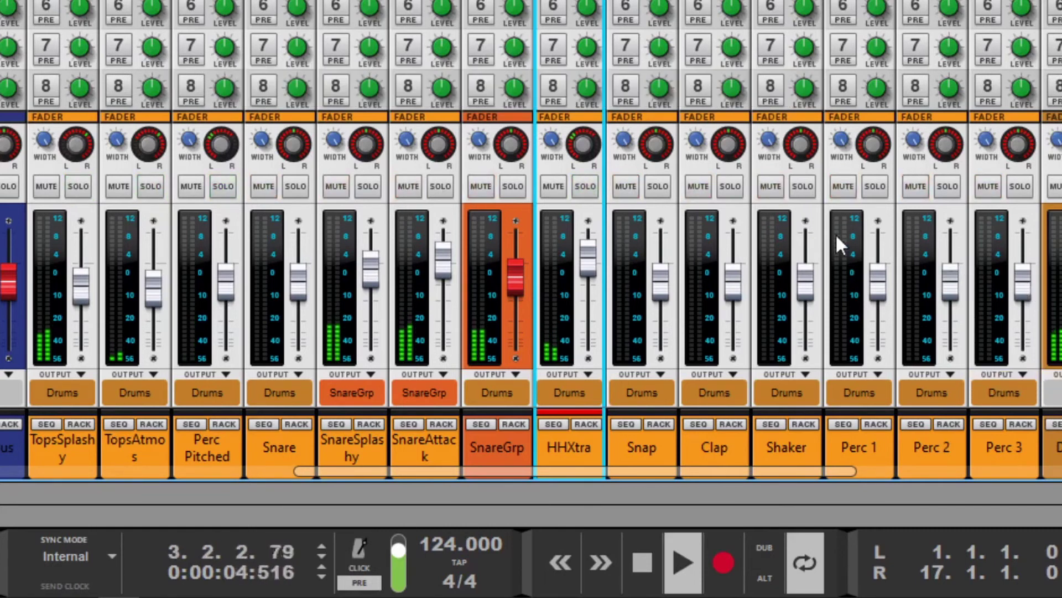
pyautogui.moveTo(215, 145); pyautogui.dragTo(223, 115)
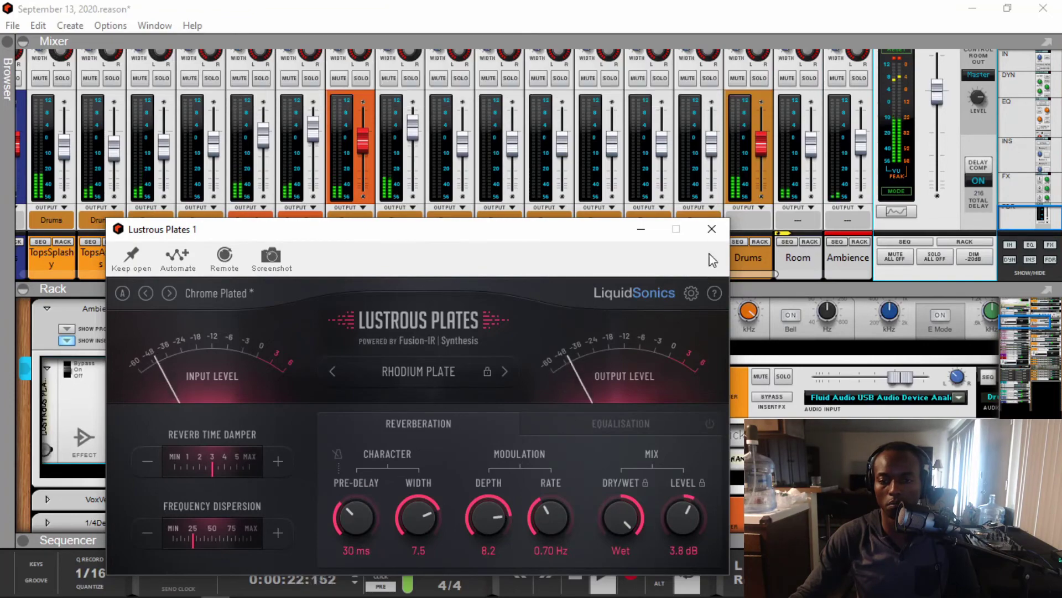
# Close the Lustrous Plates window and adjust Perc Pitched's FX2 Ambience send, trying levels up to about -8.2 dB
pyautogui.click(712, 228)
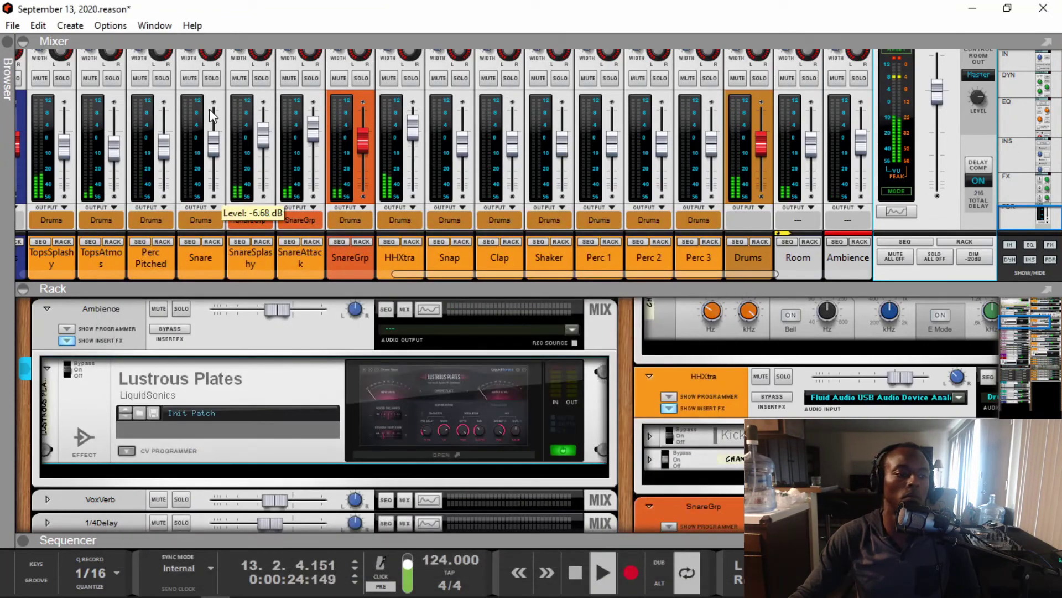
pyautogui.scroll(5, 210, 111)
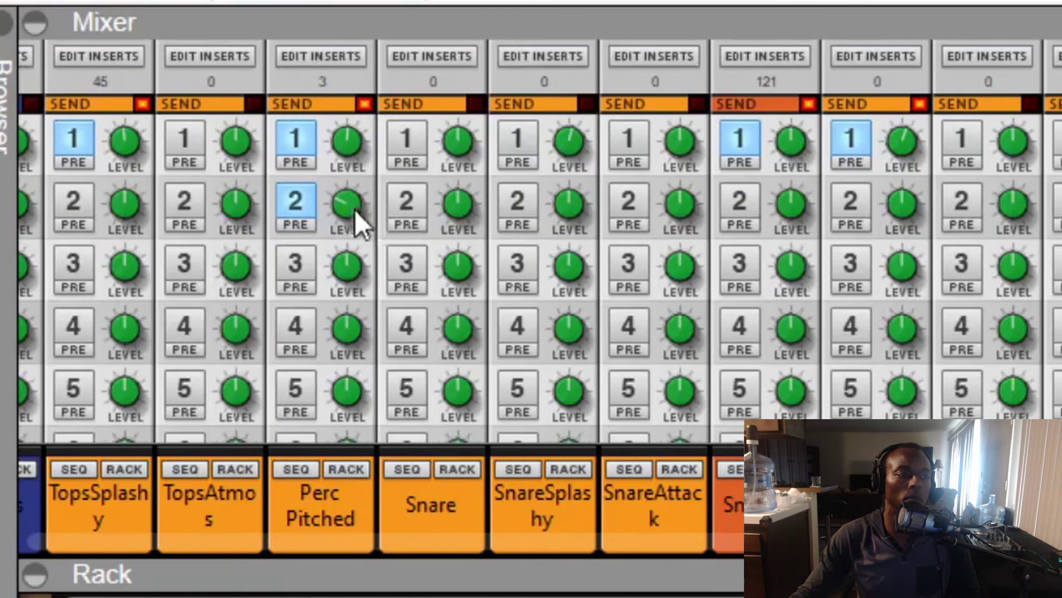
pyautogui.moveTo(166, 125); pyautogui.dragTo(167, 82)
pyautogui.moveTo(357, 114); pyautogui.dragTo(347, 193)
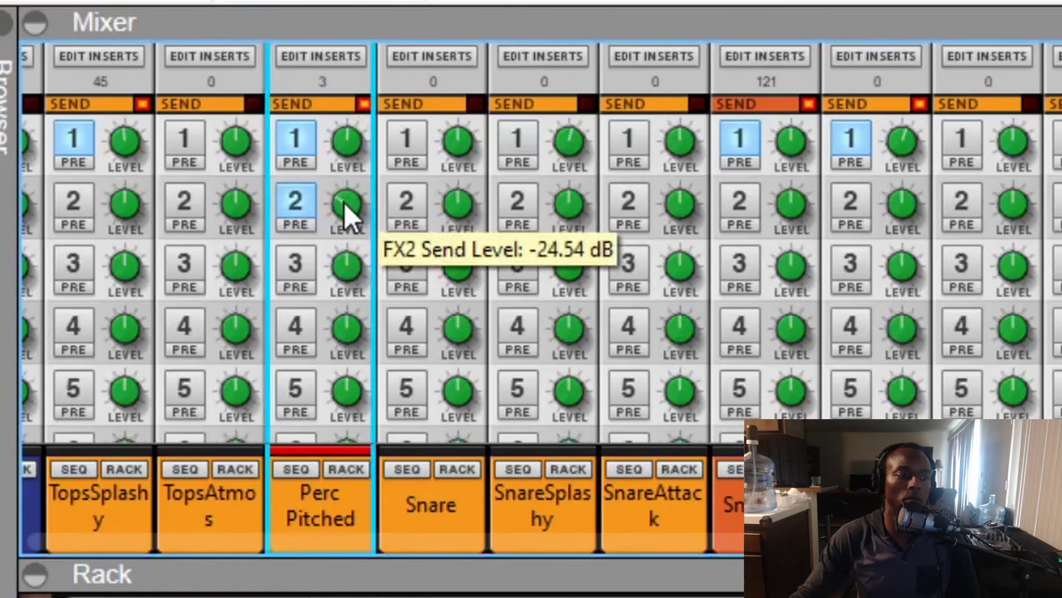
pyautogui.moveTo(347, 201); pyautogui.dragTo(348, 197)
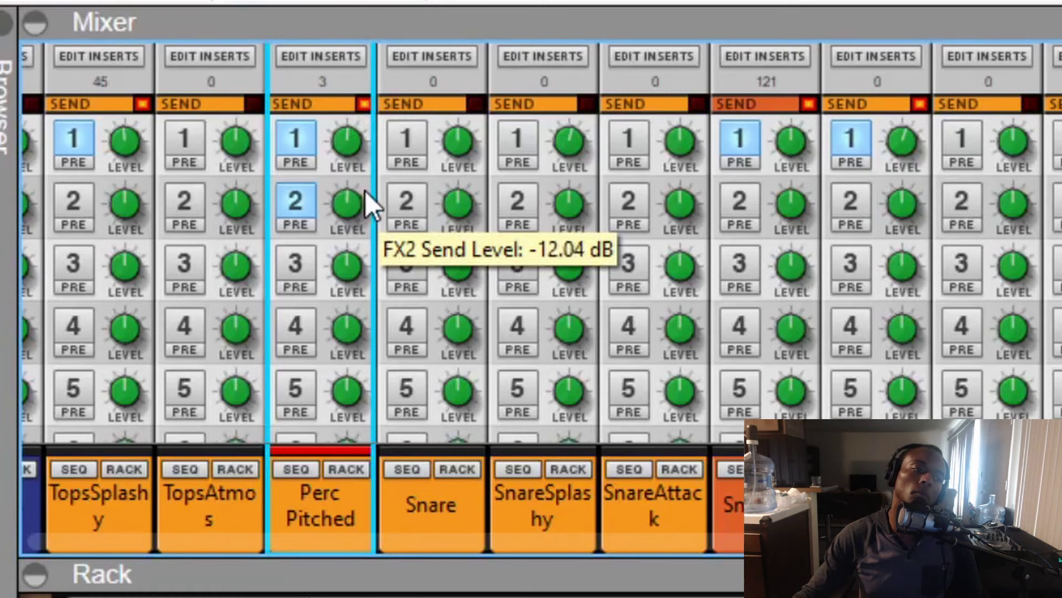
pyautogui.moveTo(369, 202); pyautogui.dragTo(369, 199)
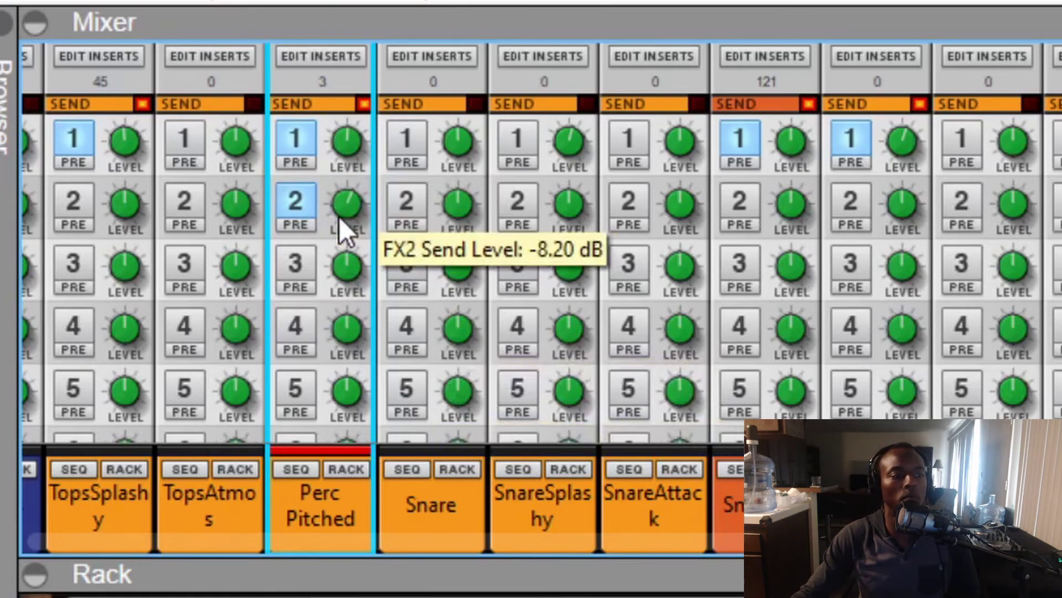
pyautogui.moveTo(340, 224); pyautogui.dragTo(340, 229)
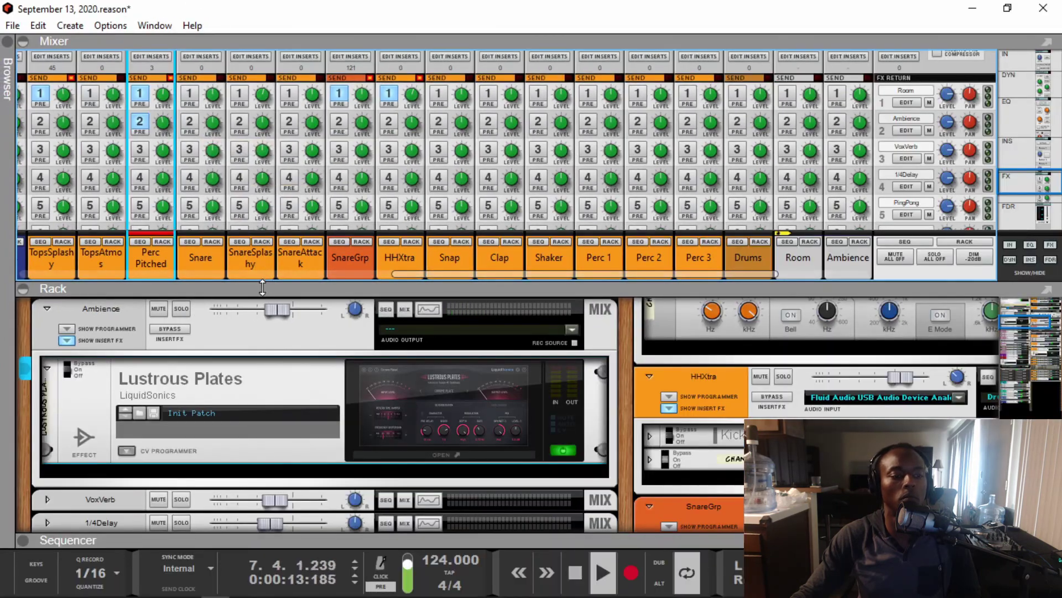
# Set the Ambience channel's high-pass filter to about 284 Hz
pyautogui.moveTo(264, 284); pyautogui.dragTo(278, 106)
pyautogui.scroll(2, 321, 270)
pyautogui.scroll(2, 319, 270)
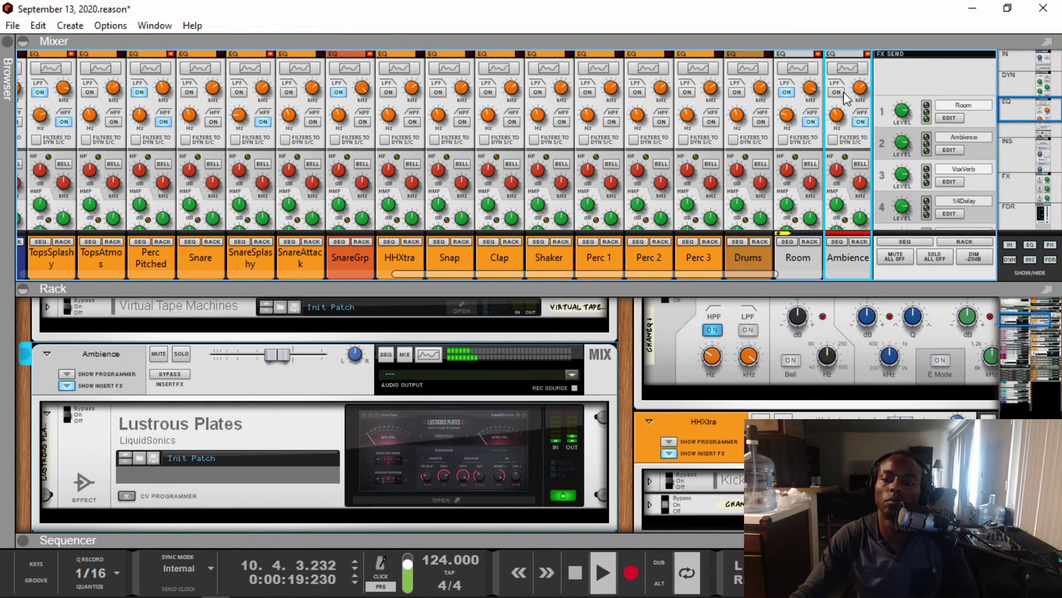
pyautogui.moveTo(847, 121)
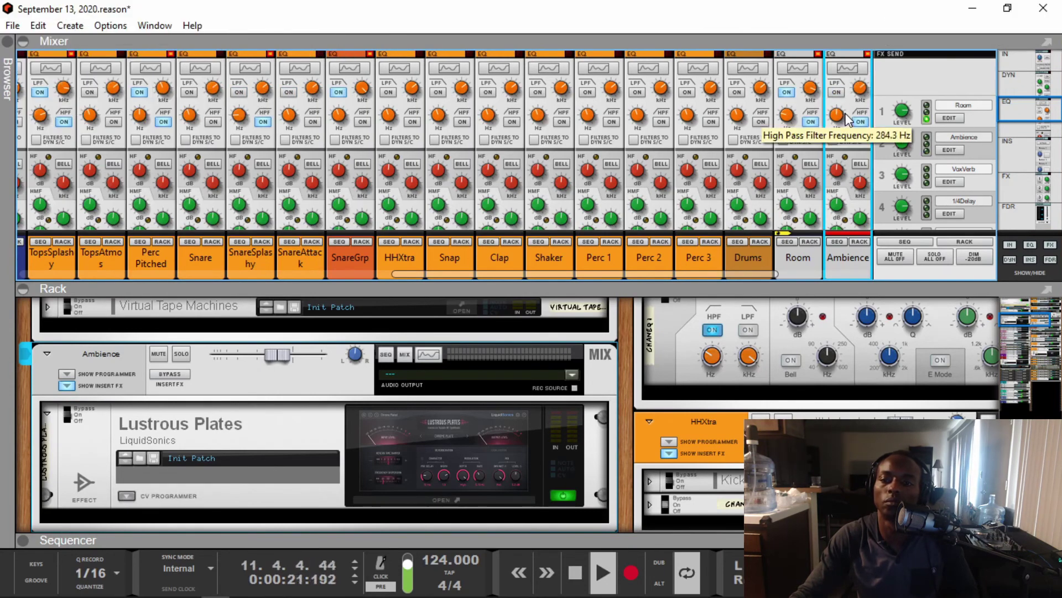
# Enlarge the mixer to show the synth and bass channels, stop playback and save the song
pyautogui.scroll(-10, 857, 117)
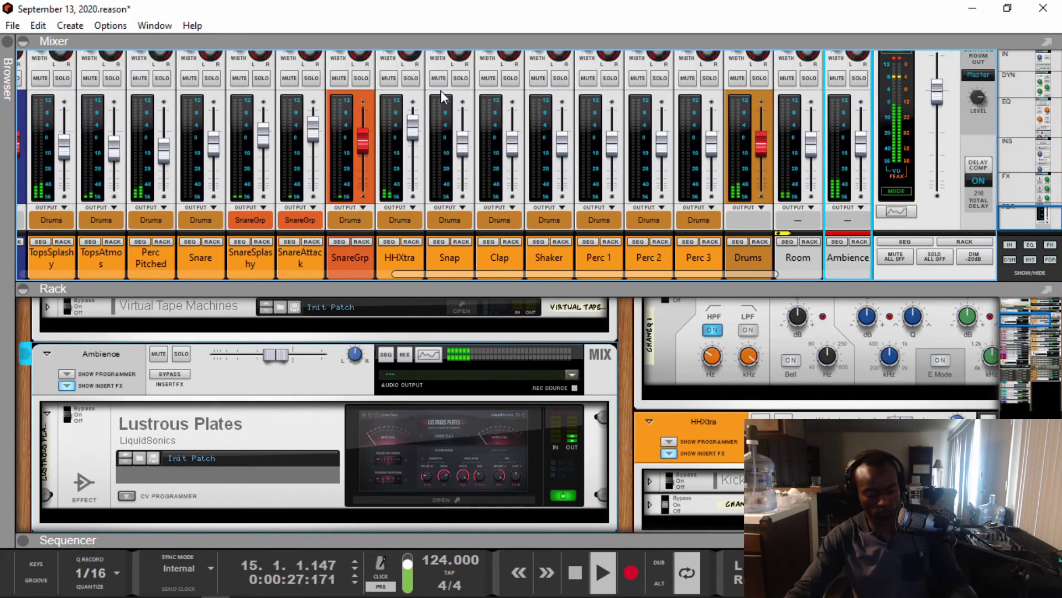
pyautogui.hscroll(-6, 445, 98)
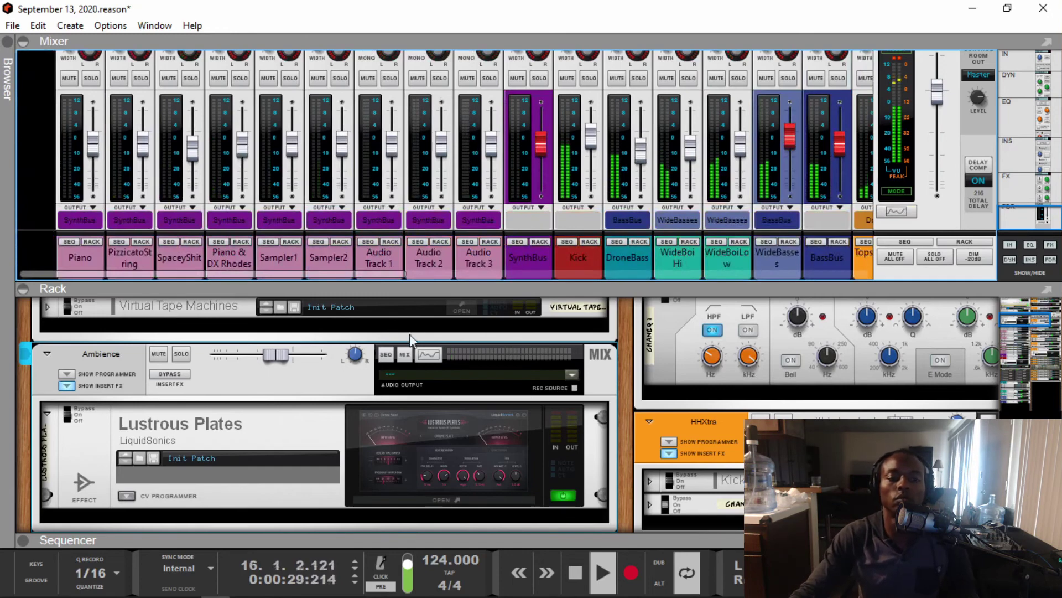
pyautogui.moveTo(435, 290); pyautogui.dragTo(421, 595)
pyautogui.press('space')
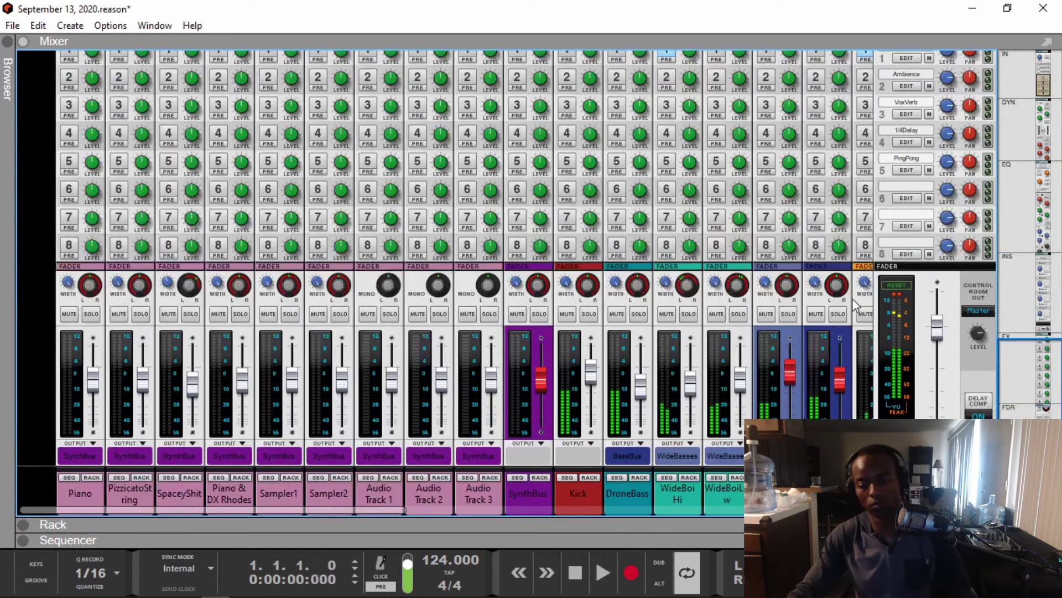
pyautogui.hotkey('ctrl', 's')
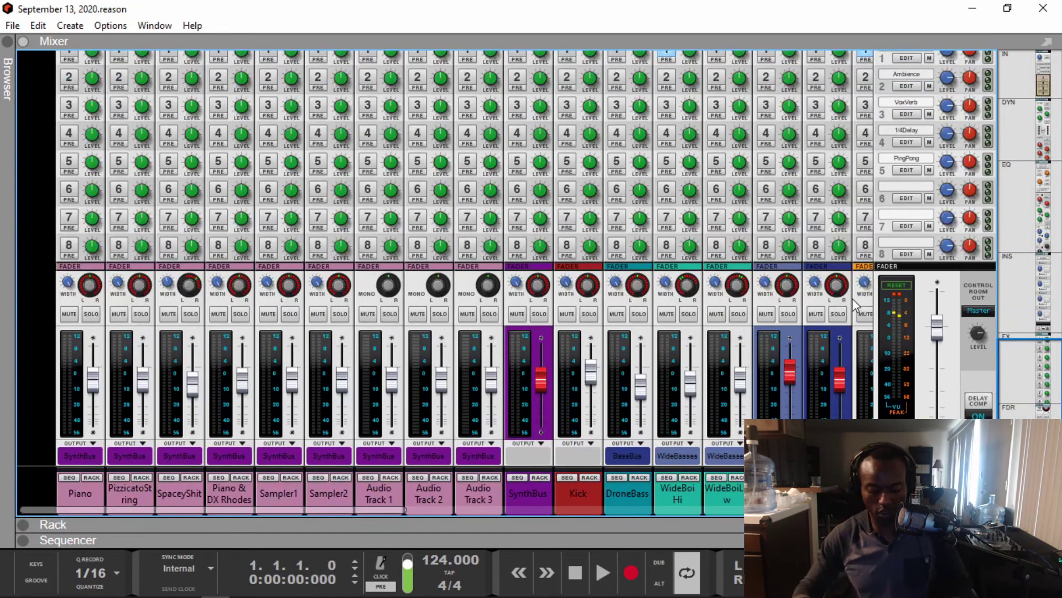